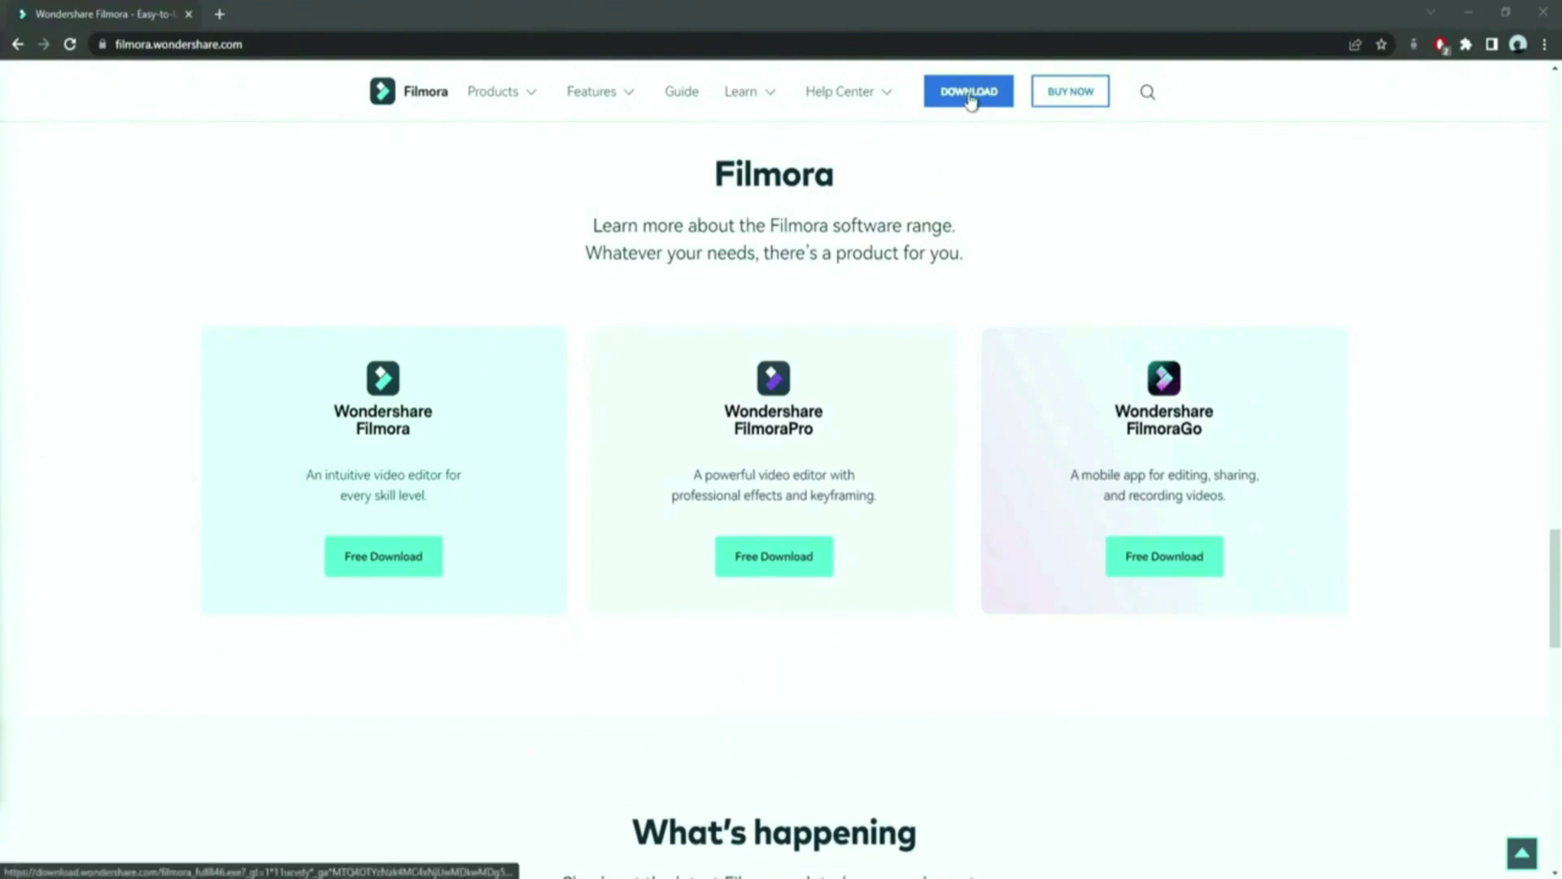
Download and install Filmora from filmora_setup.exe, then launch it with Start Now
left_click(967, 96)
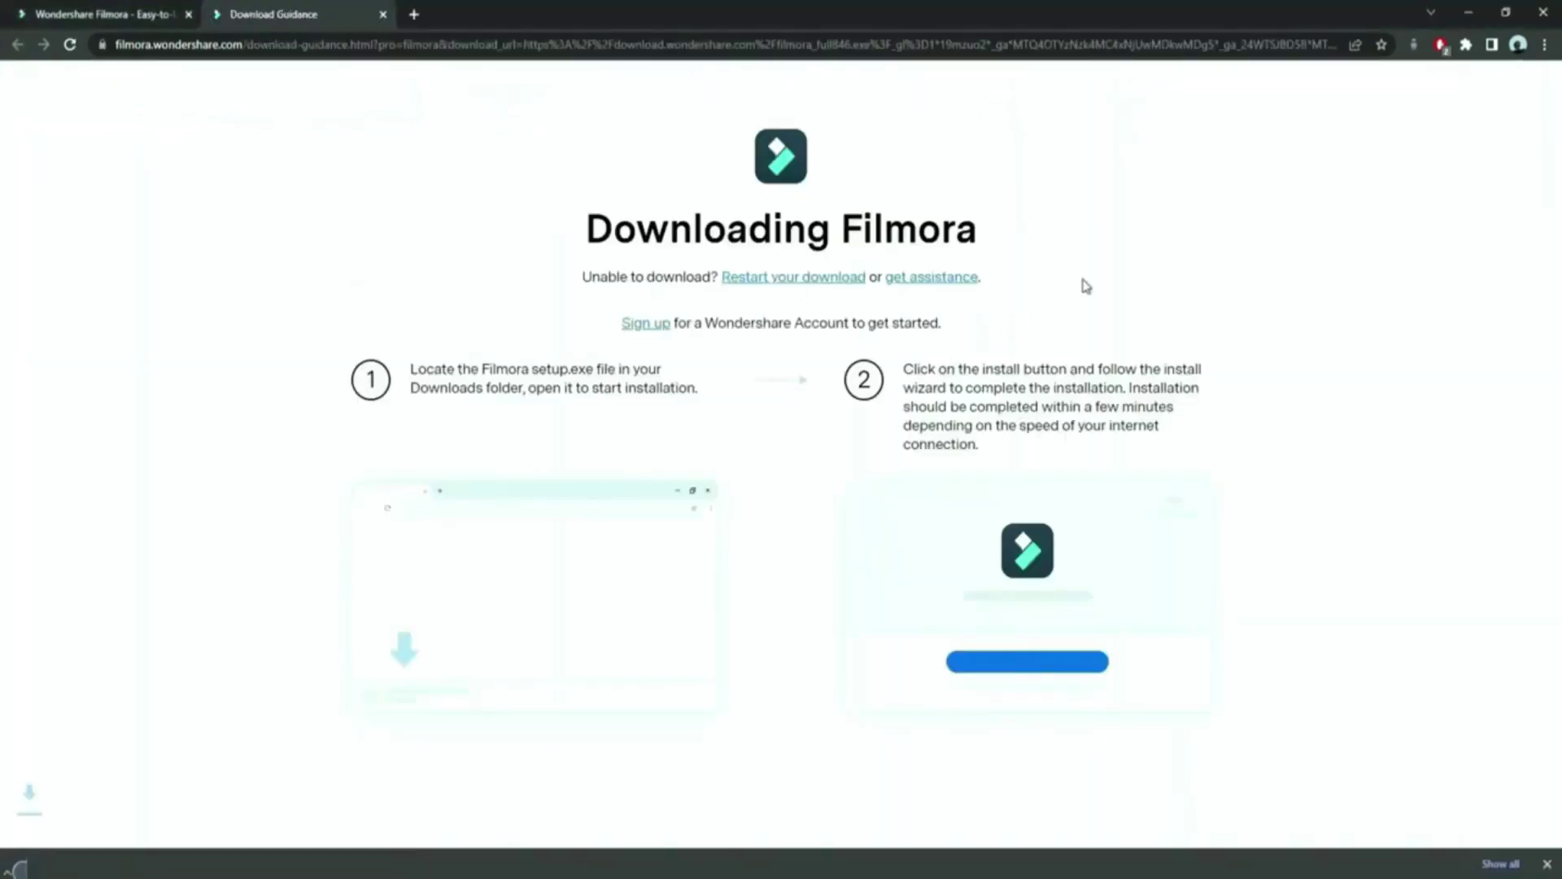
left_click(39, 861)
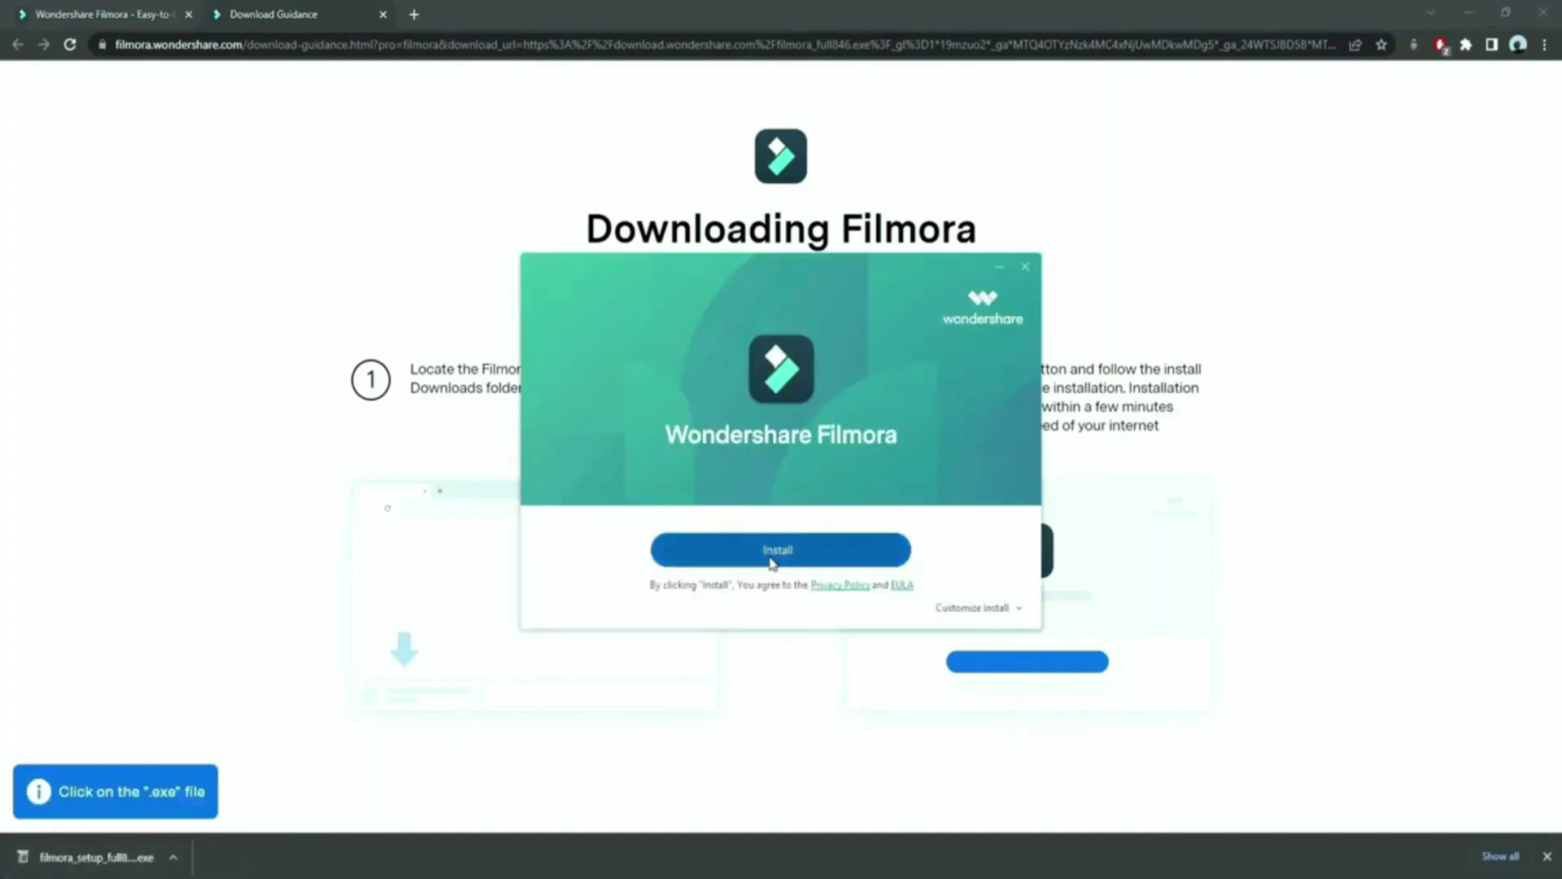
left_click(771, 559)
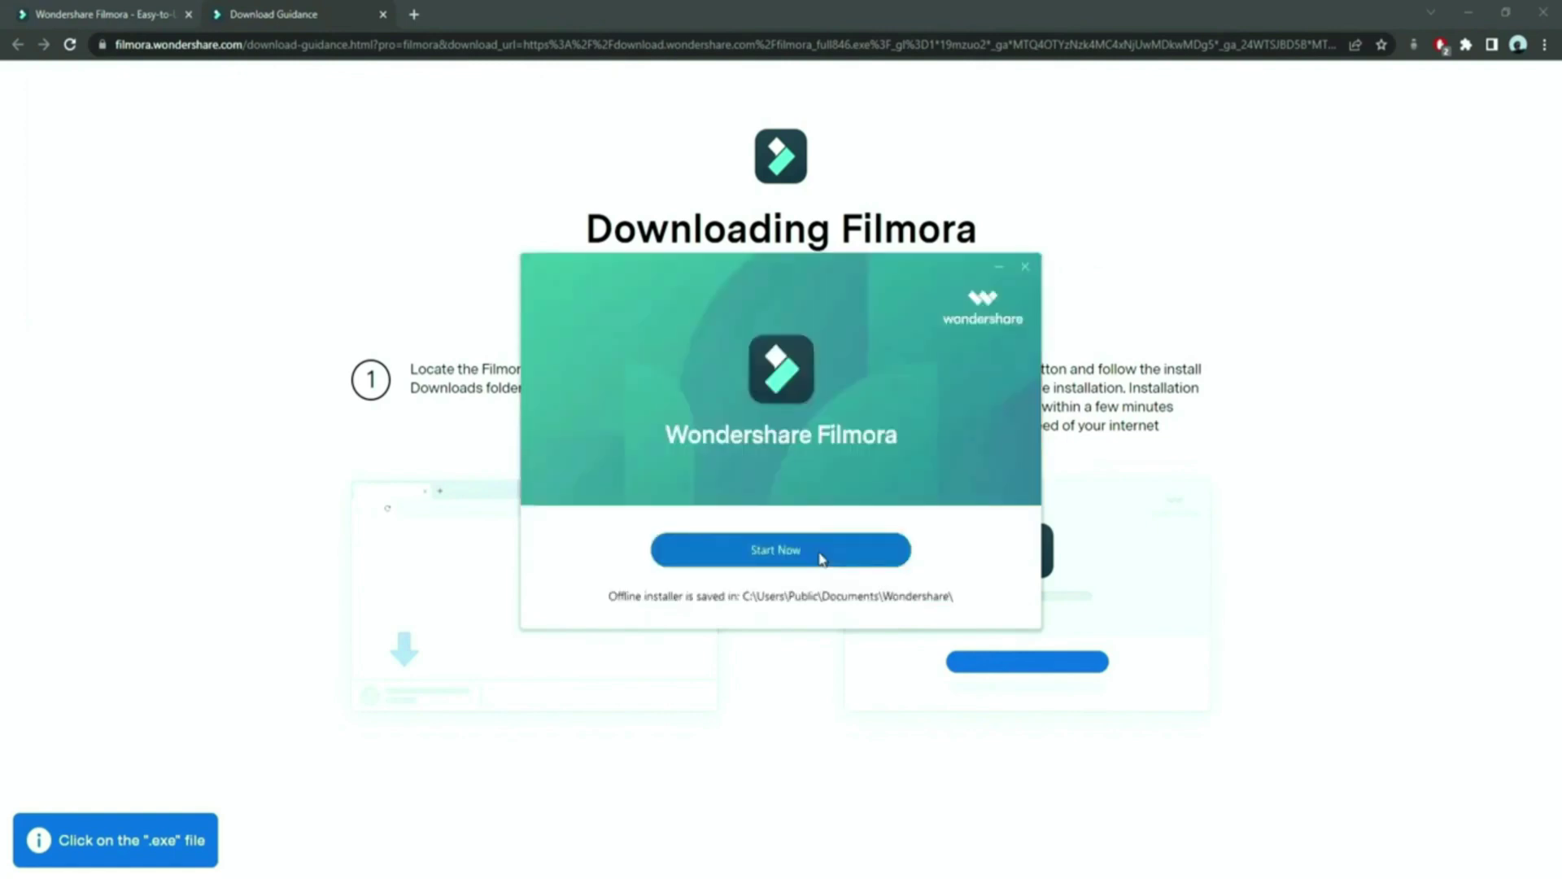
left_click(820, 558)
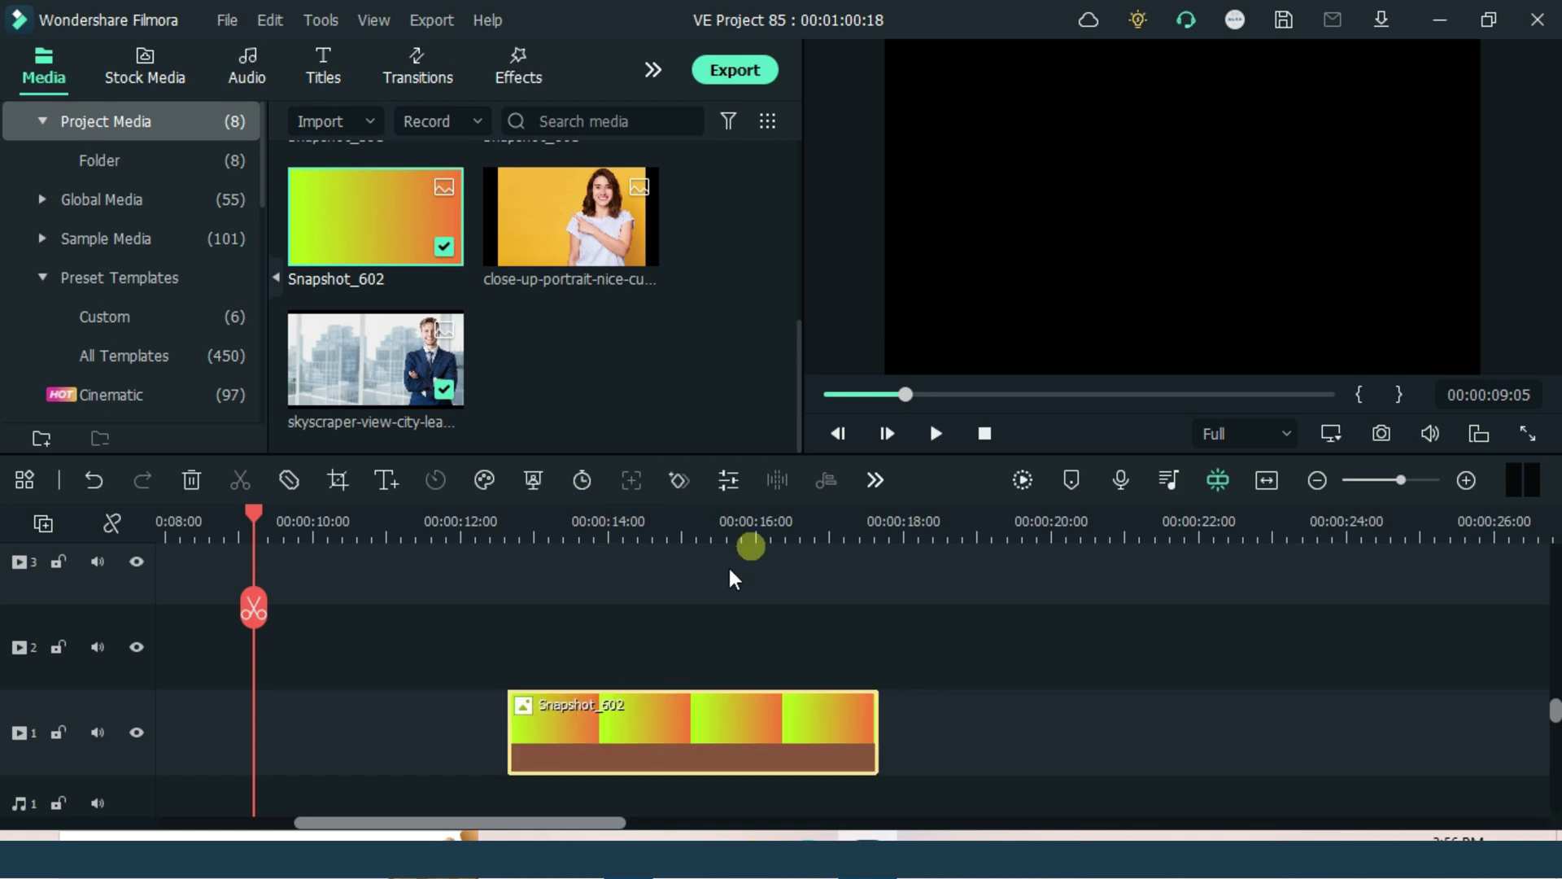
Add the skyscraper image to the timeline on track 3, above the Snapshot_602 clip
left_click_drag(412, 390, 515, 667)
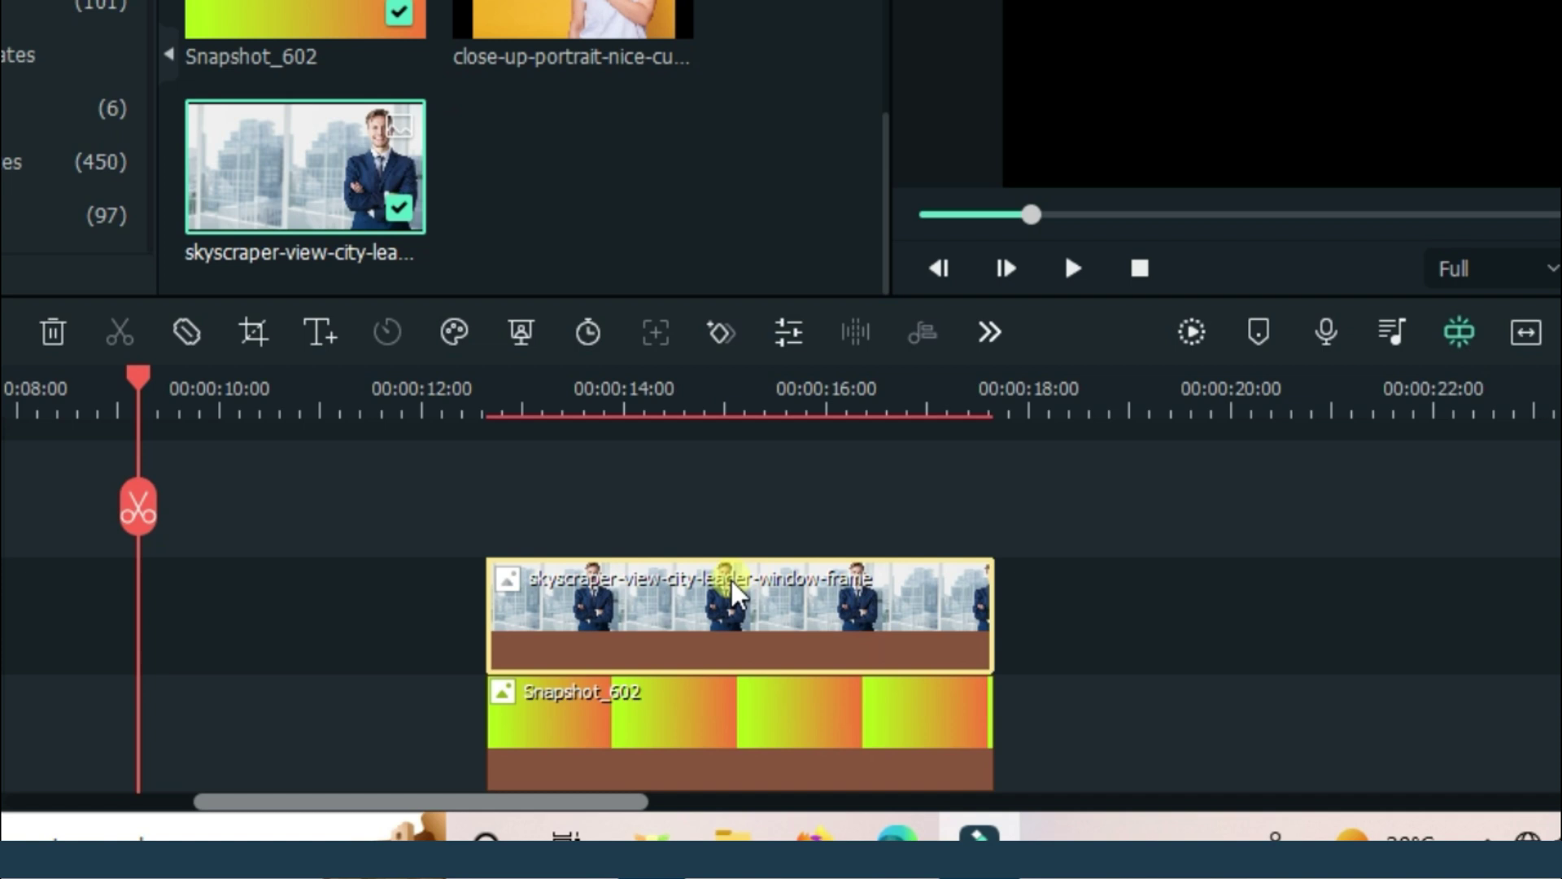
left_click_drag(730, 579, 708, 512)
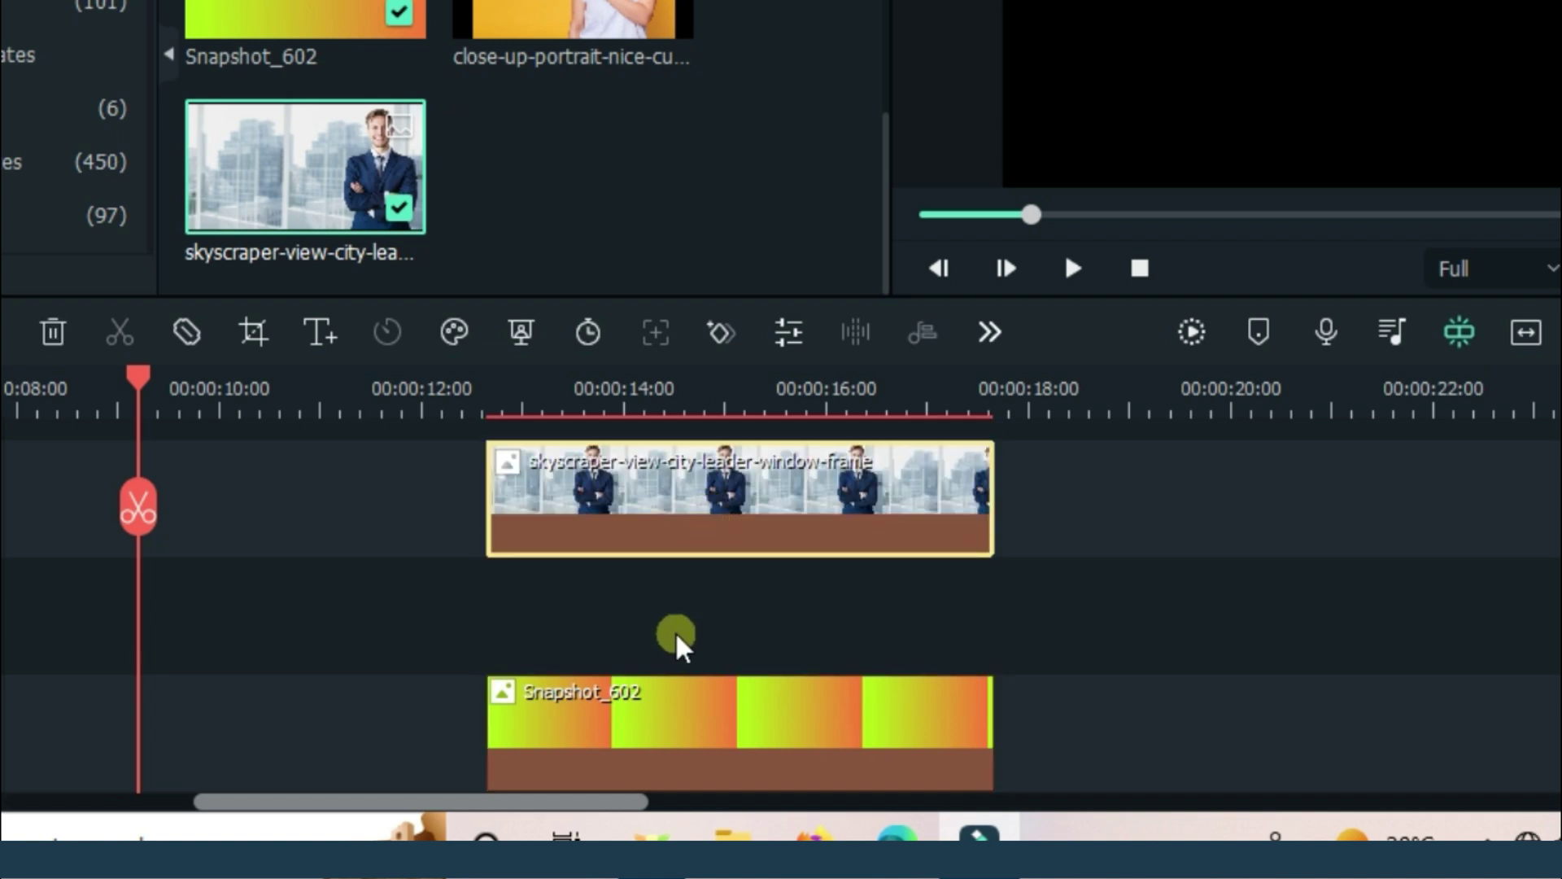
Apply a Circle mask to the skyscraper image, framing the businessman in the top-right corner
double_click(773, 472)
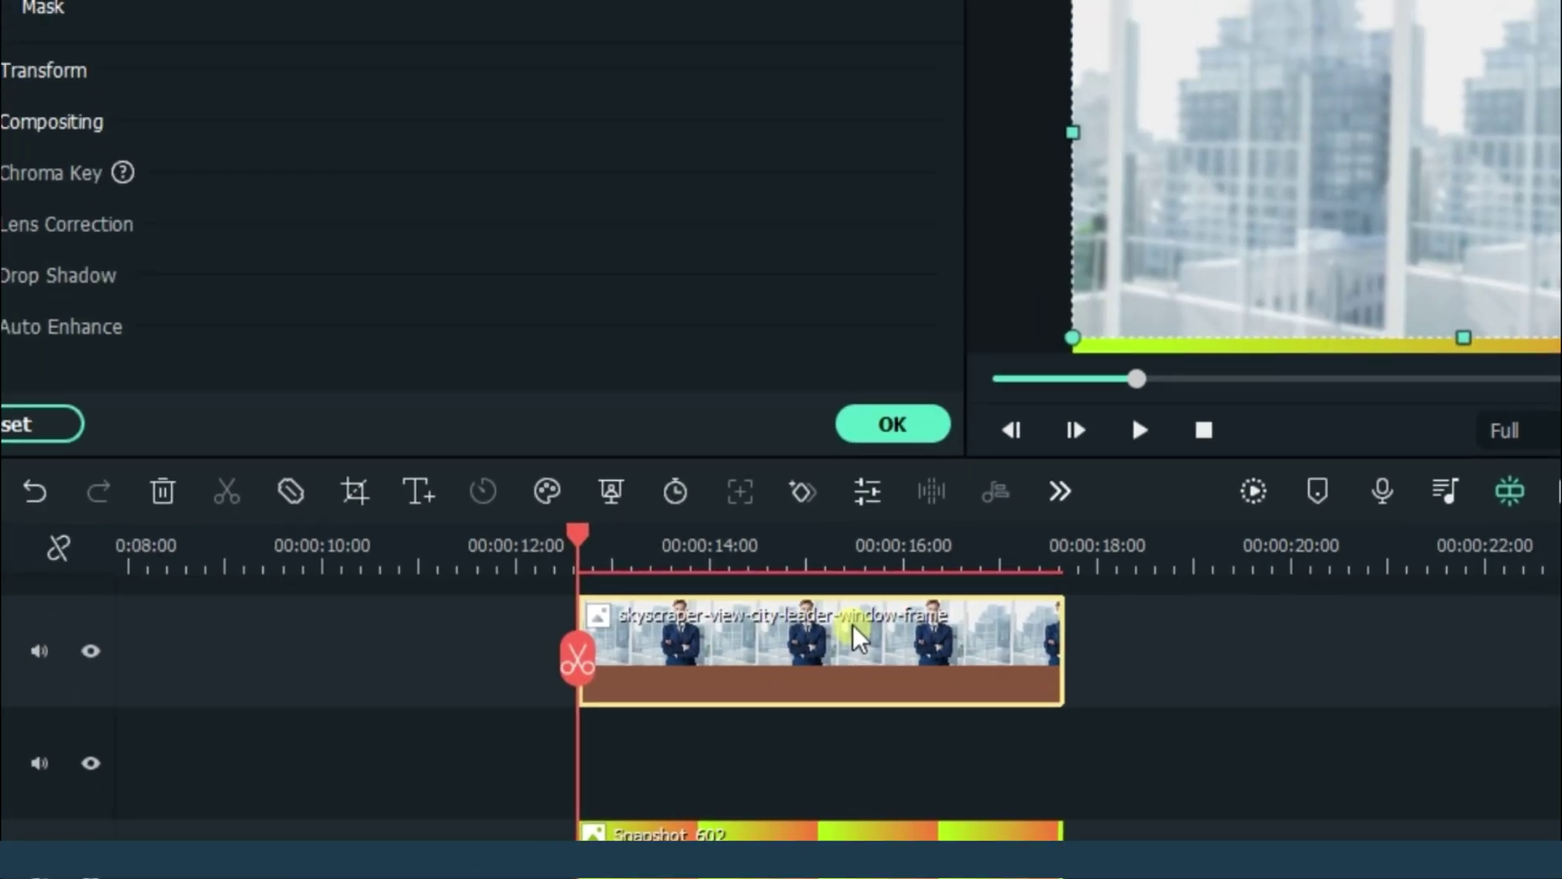
left_click(137, 144)
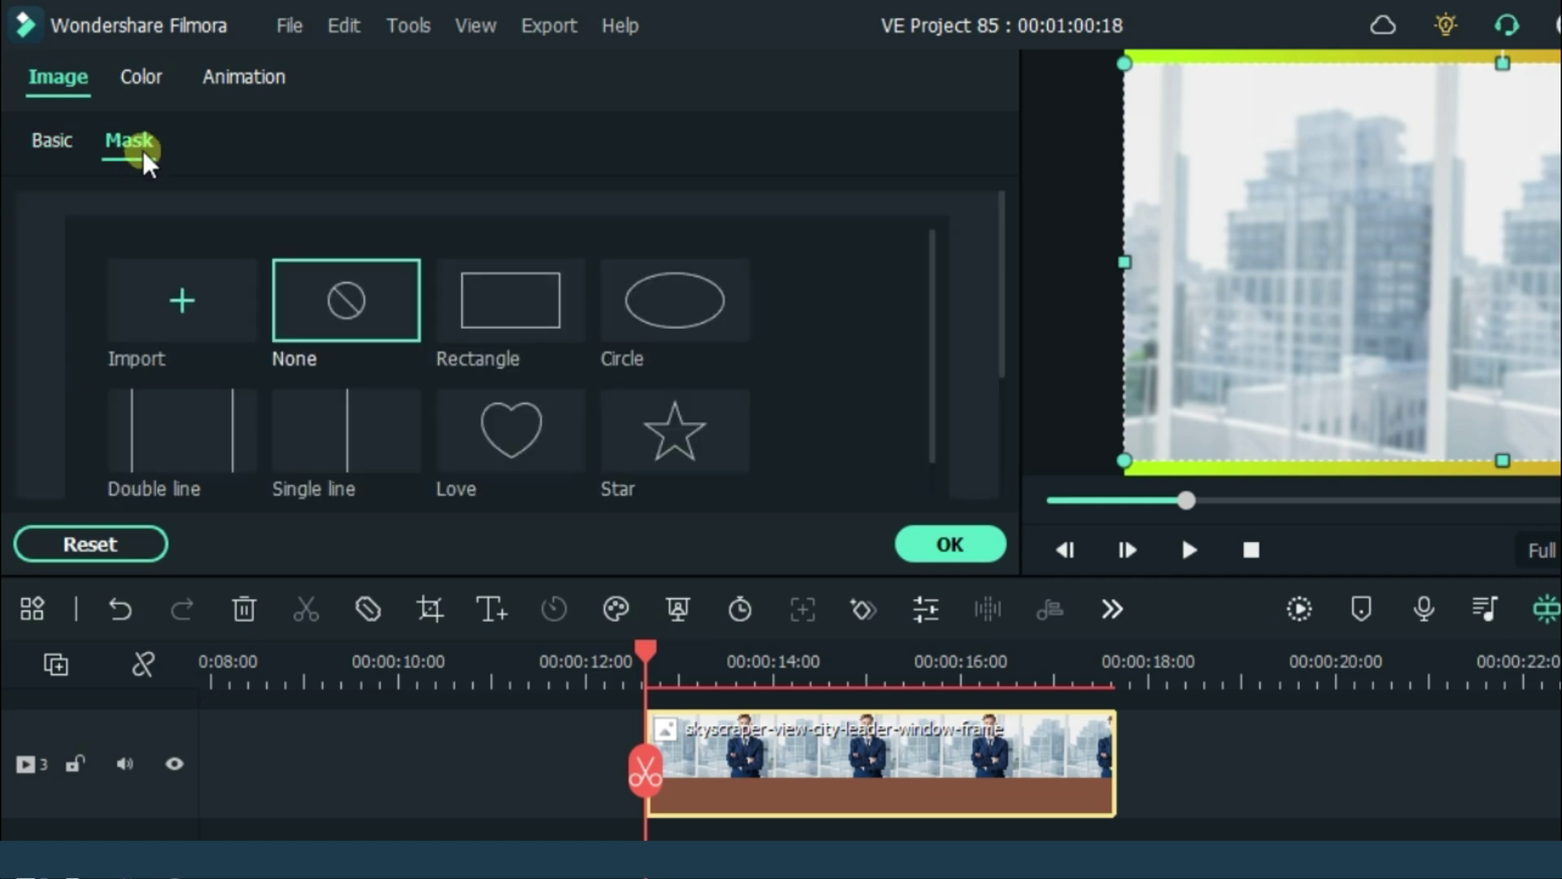
left_click(641, 314)
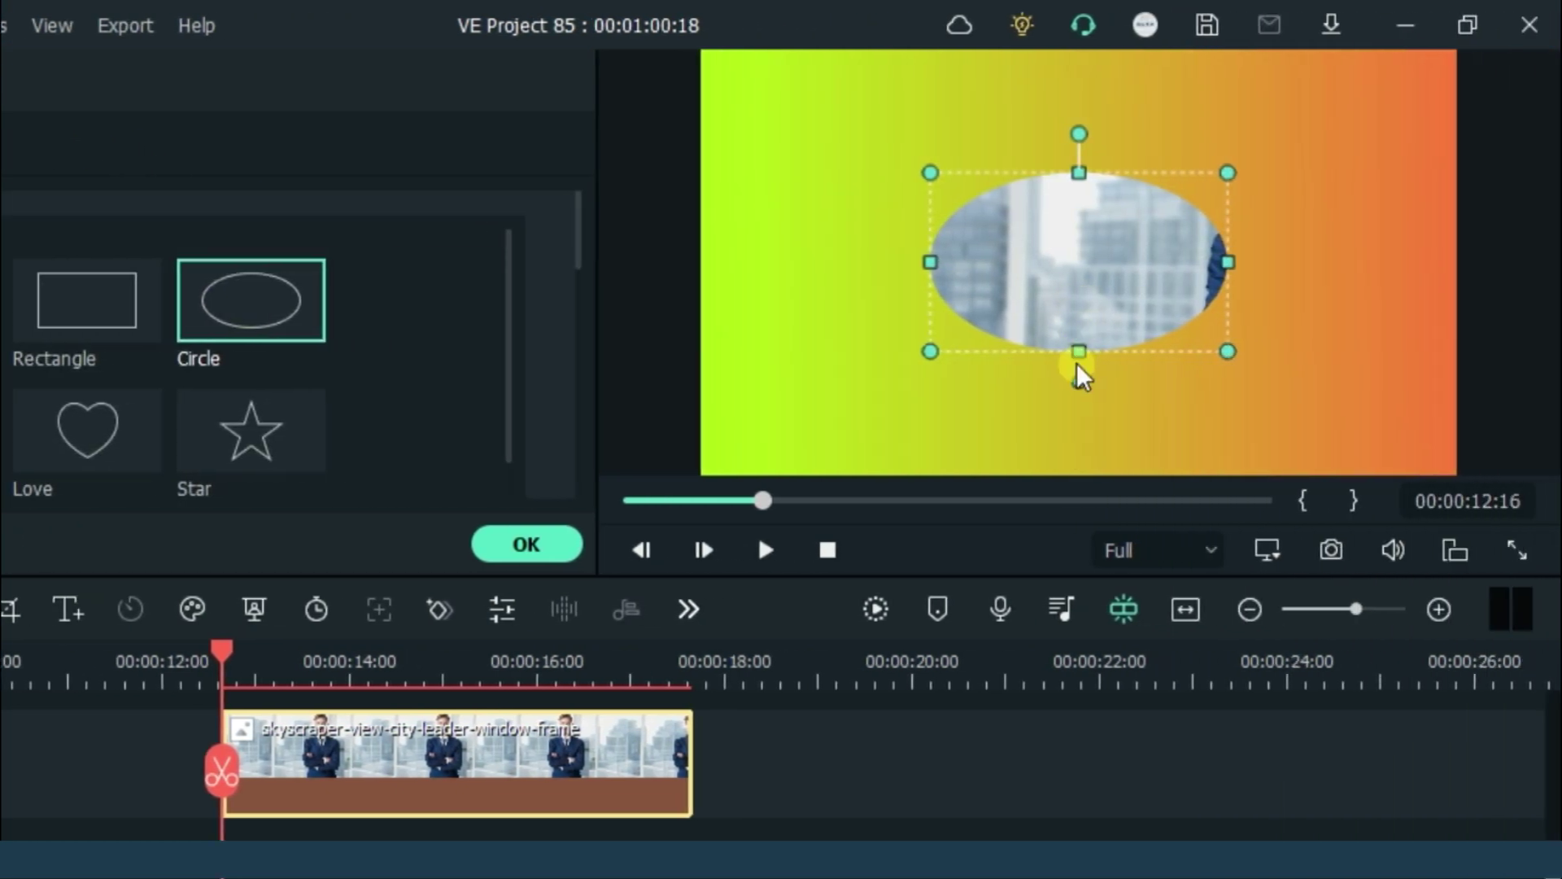
mouse_move(1075, 355)
left_mouse_down()
mouse_move(1075, 410)
mouse_move(1130, 324)
mouse_move(1253, 266)
left_mouse_up()
left_click_drag(1142, 357, 1186, 326)
left_click_drag(1266, 269, 1290, 251)
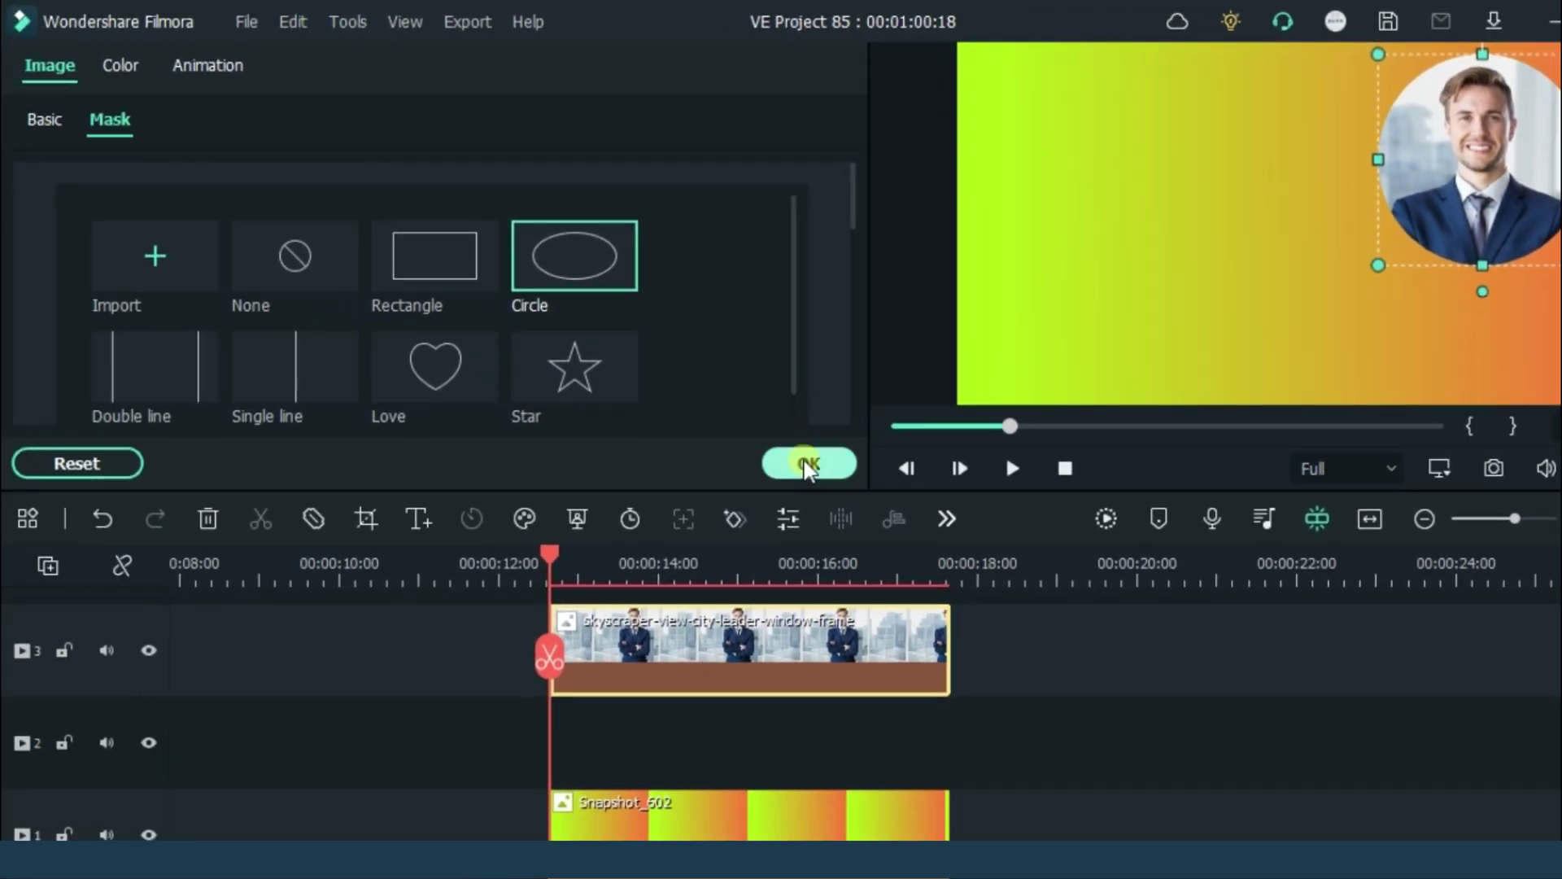
Confirm the circle mask and place Snapshot_601 on track 2 at the playhead
left_click(642, 511)
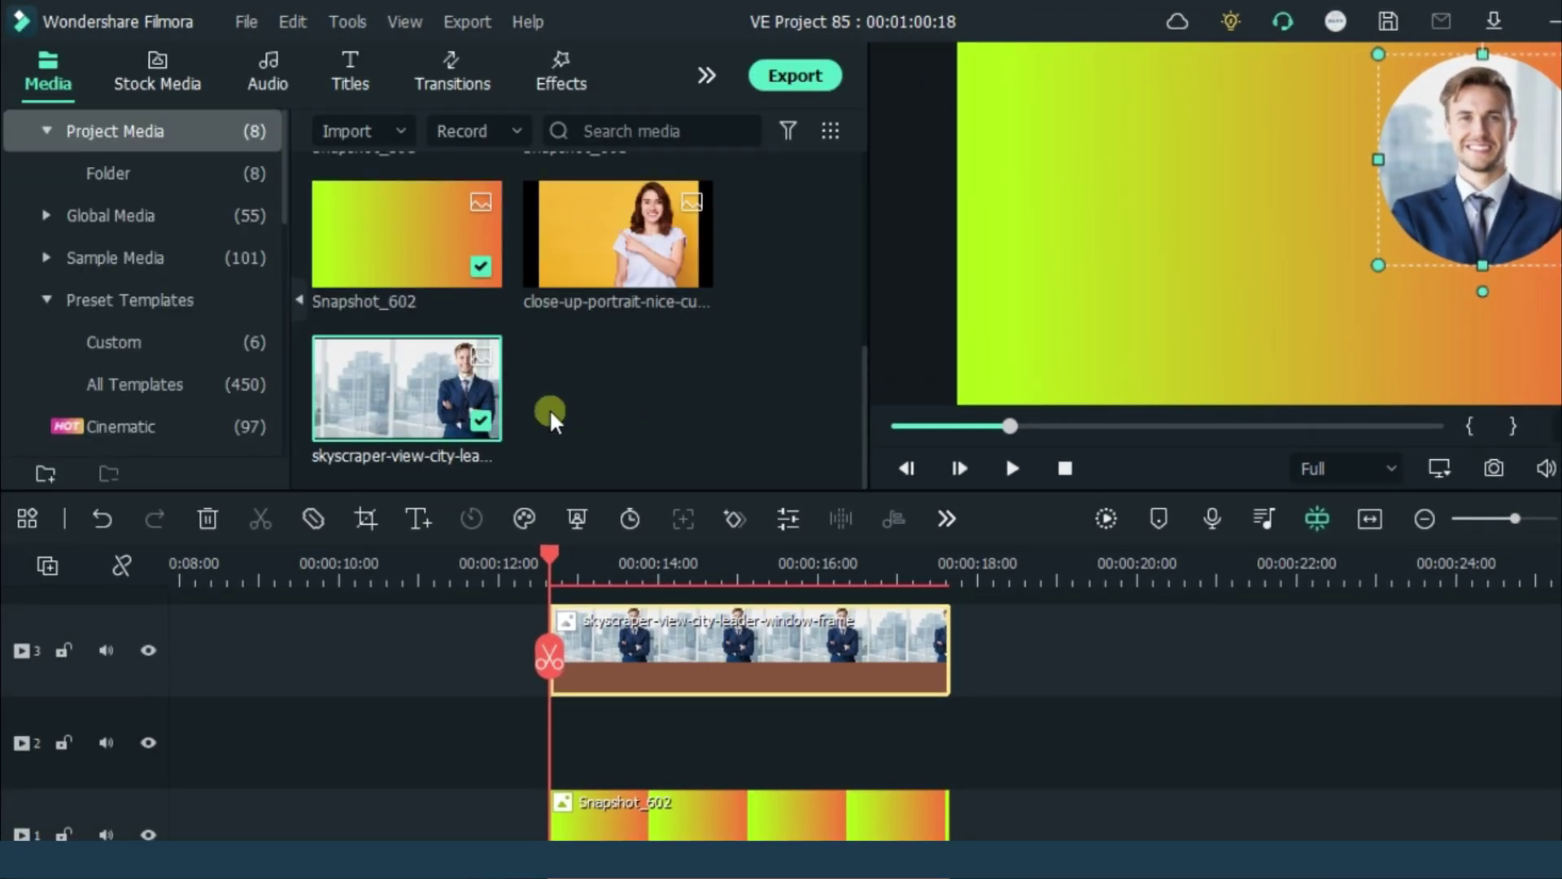
scroll(570, 399, "down", 3)
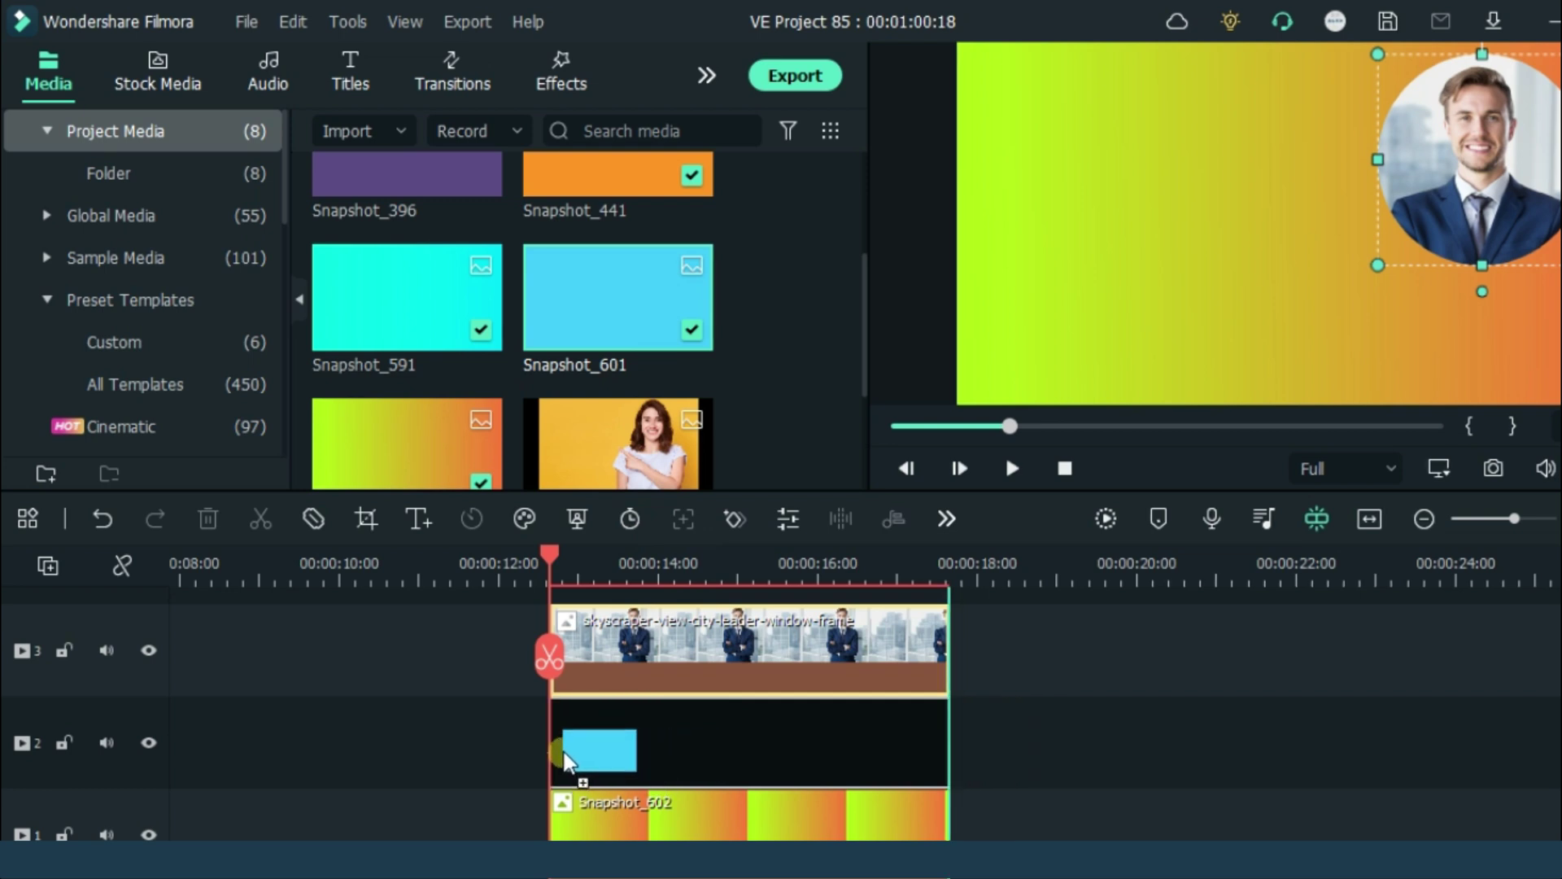
left_click_drag(598, 326, 706, 680)
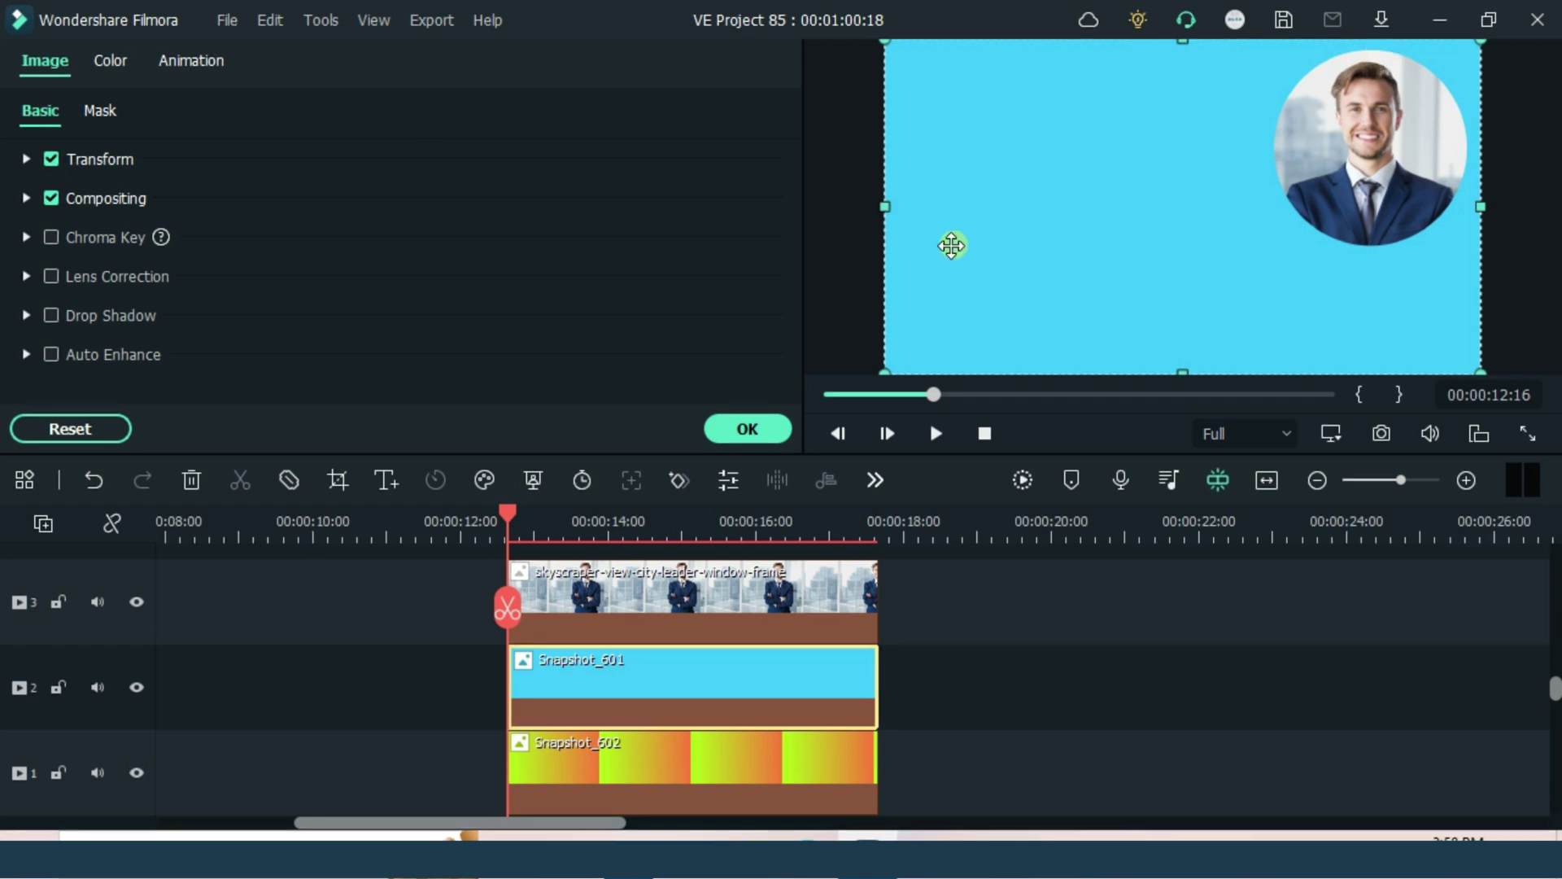
Copy the skyscraper clip's circle mask effect and paste it onto Snapshot_601
left_click(655, 612)
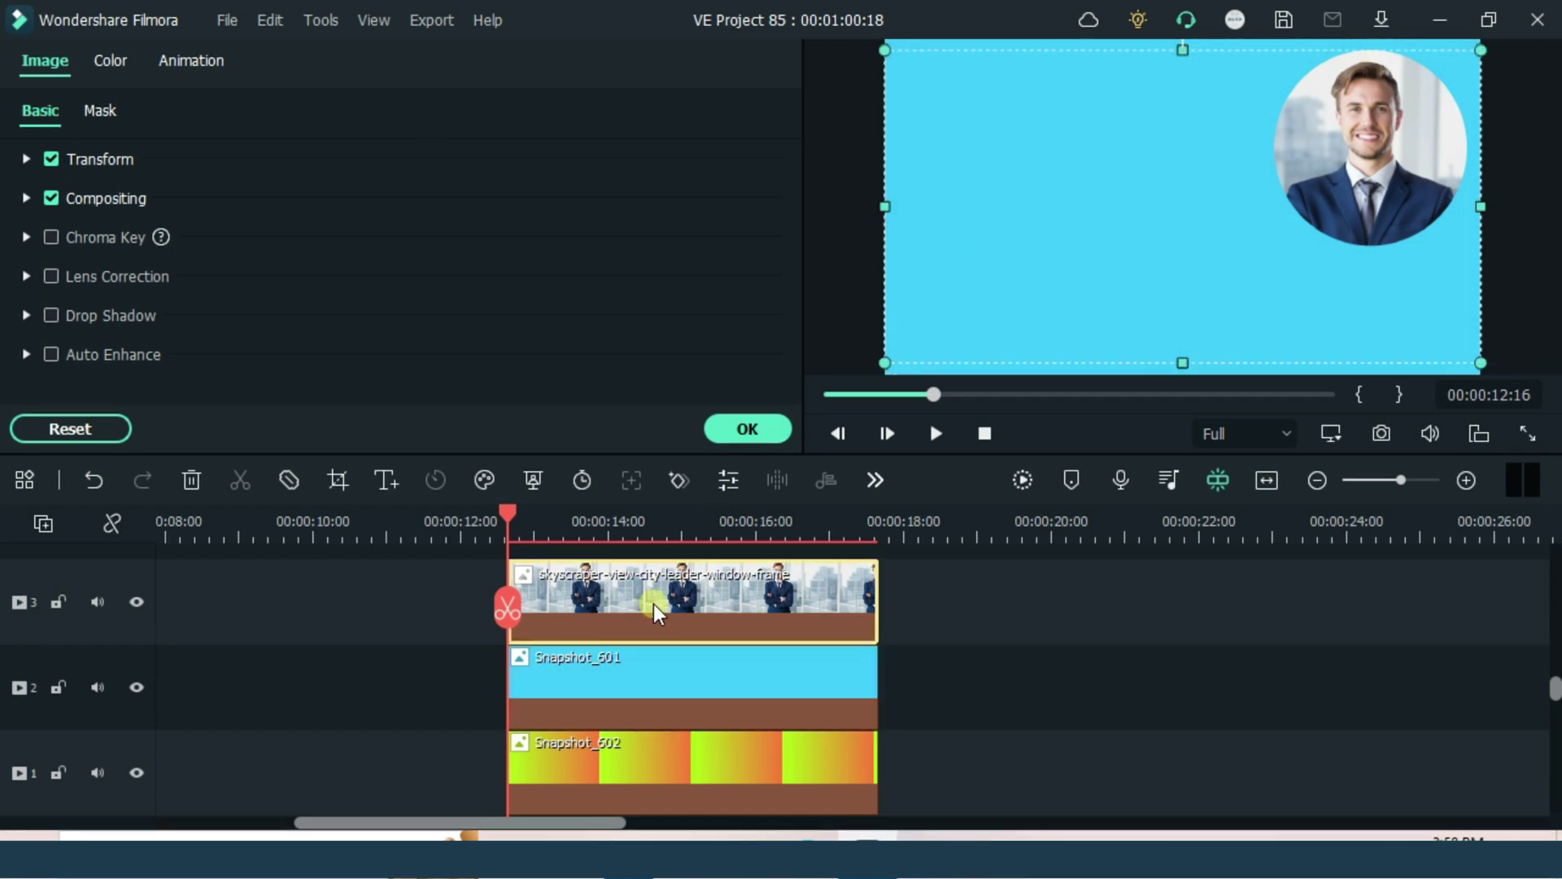
right_click(653, 603)
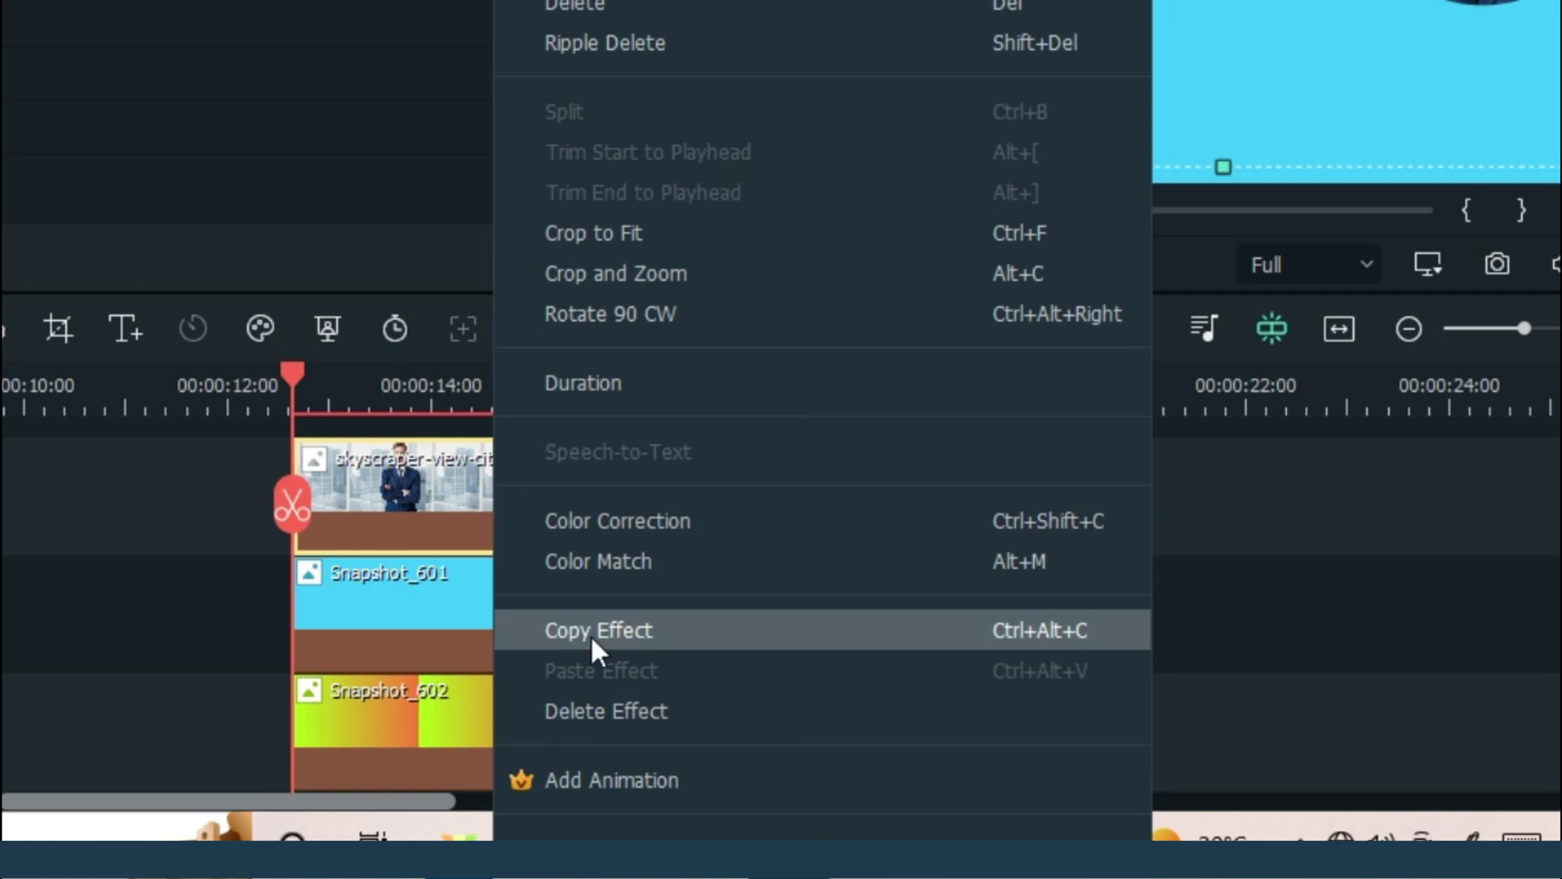
left_click(589, 631)
left_click(462, 595)
right_click(462, 594)
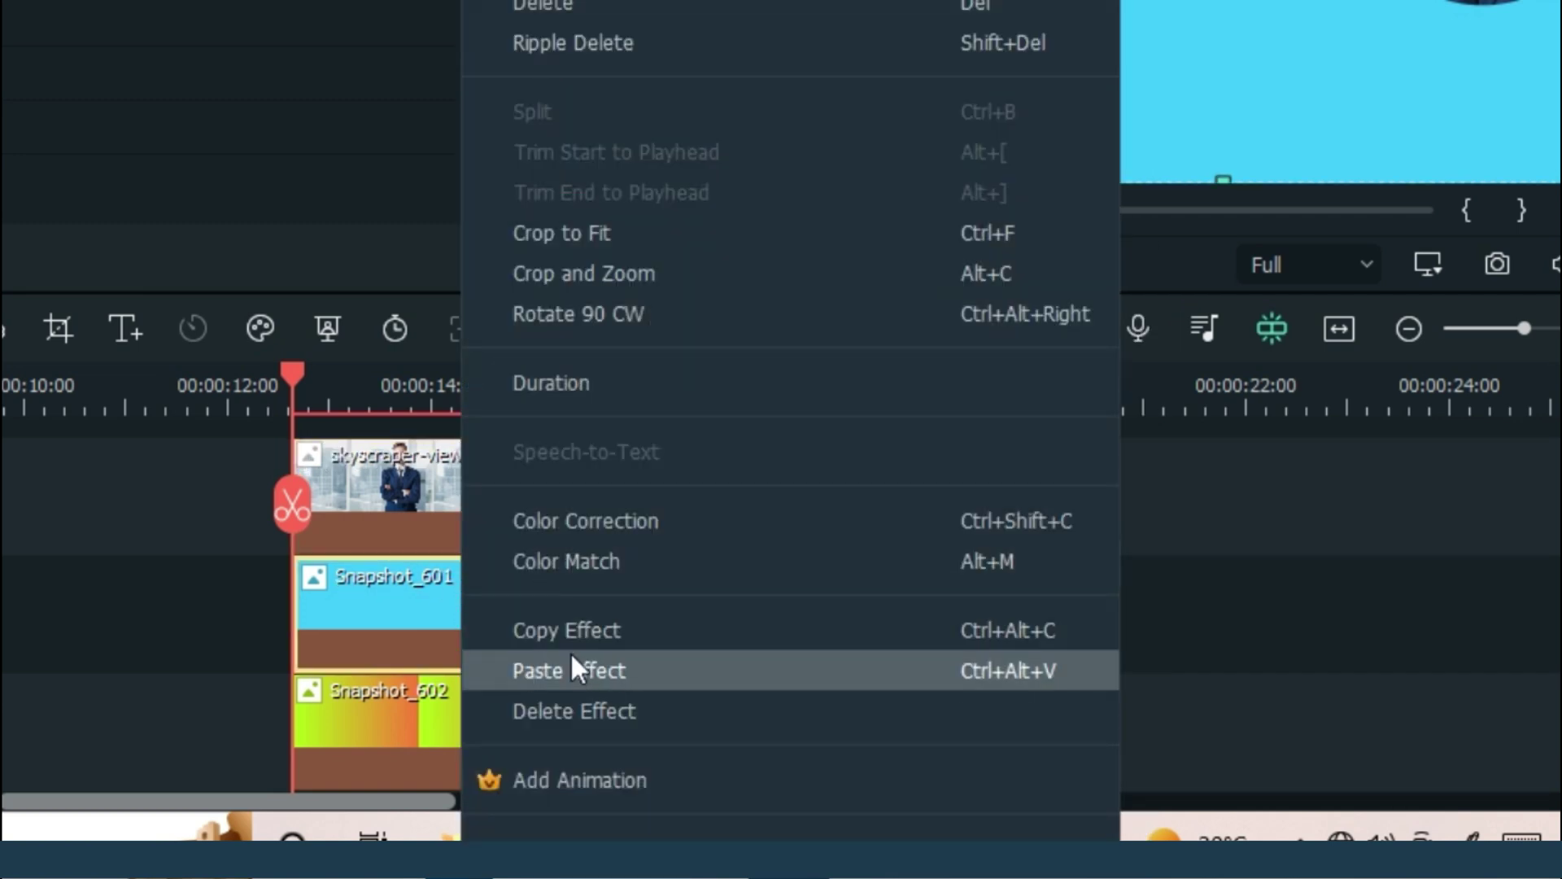
left_click(484, 669)
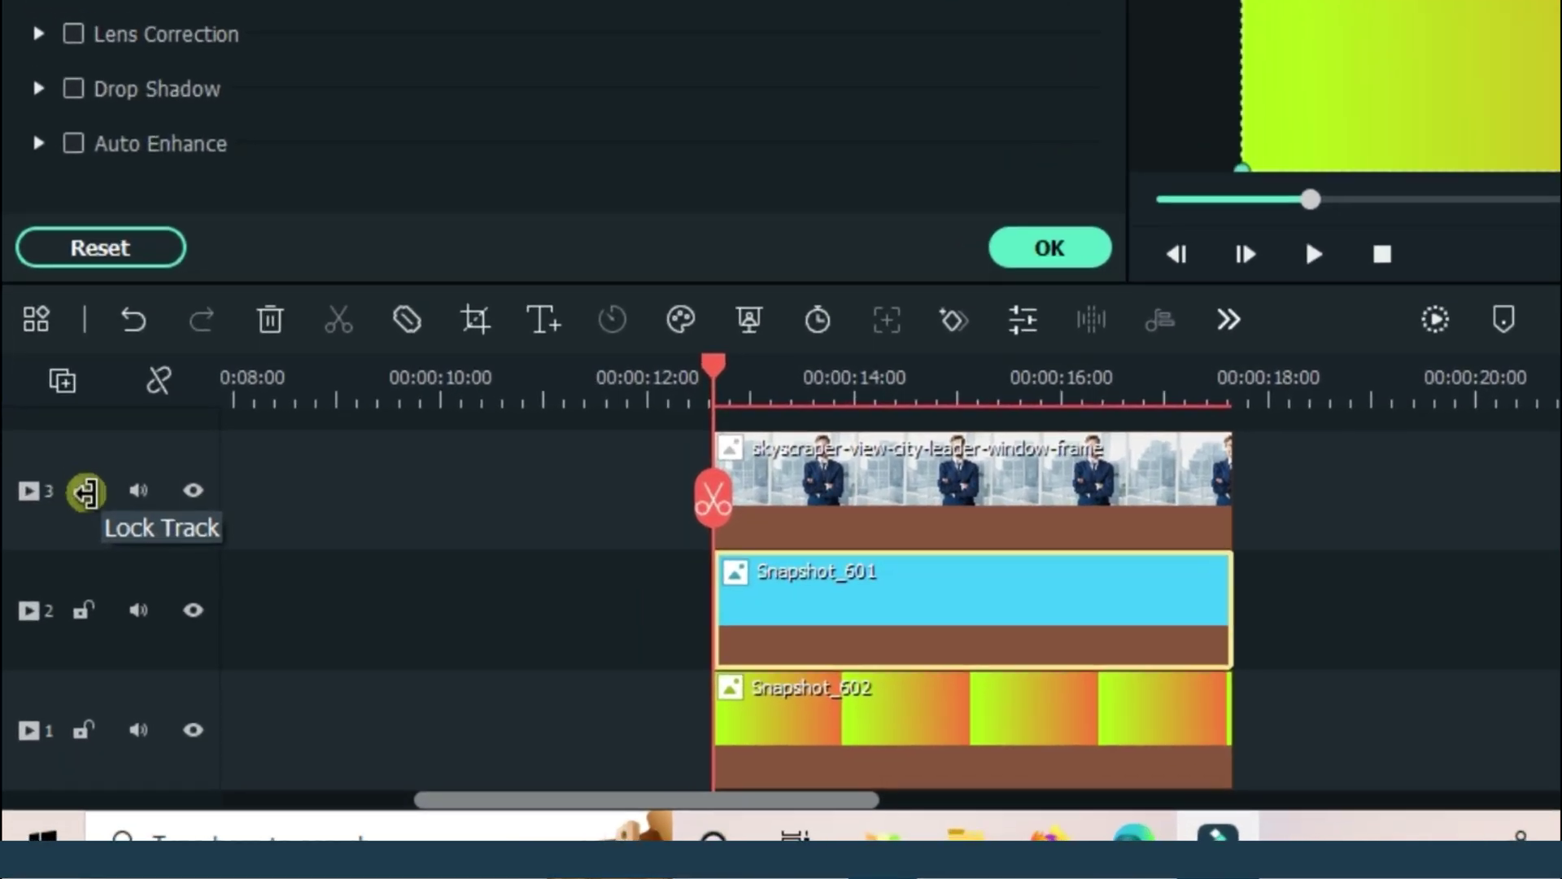
Lock track 3 and nudge Snapshot_601's circle mask slightly down at 00:00:14:20
left_click(86, 492)
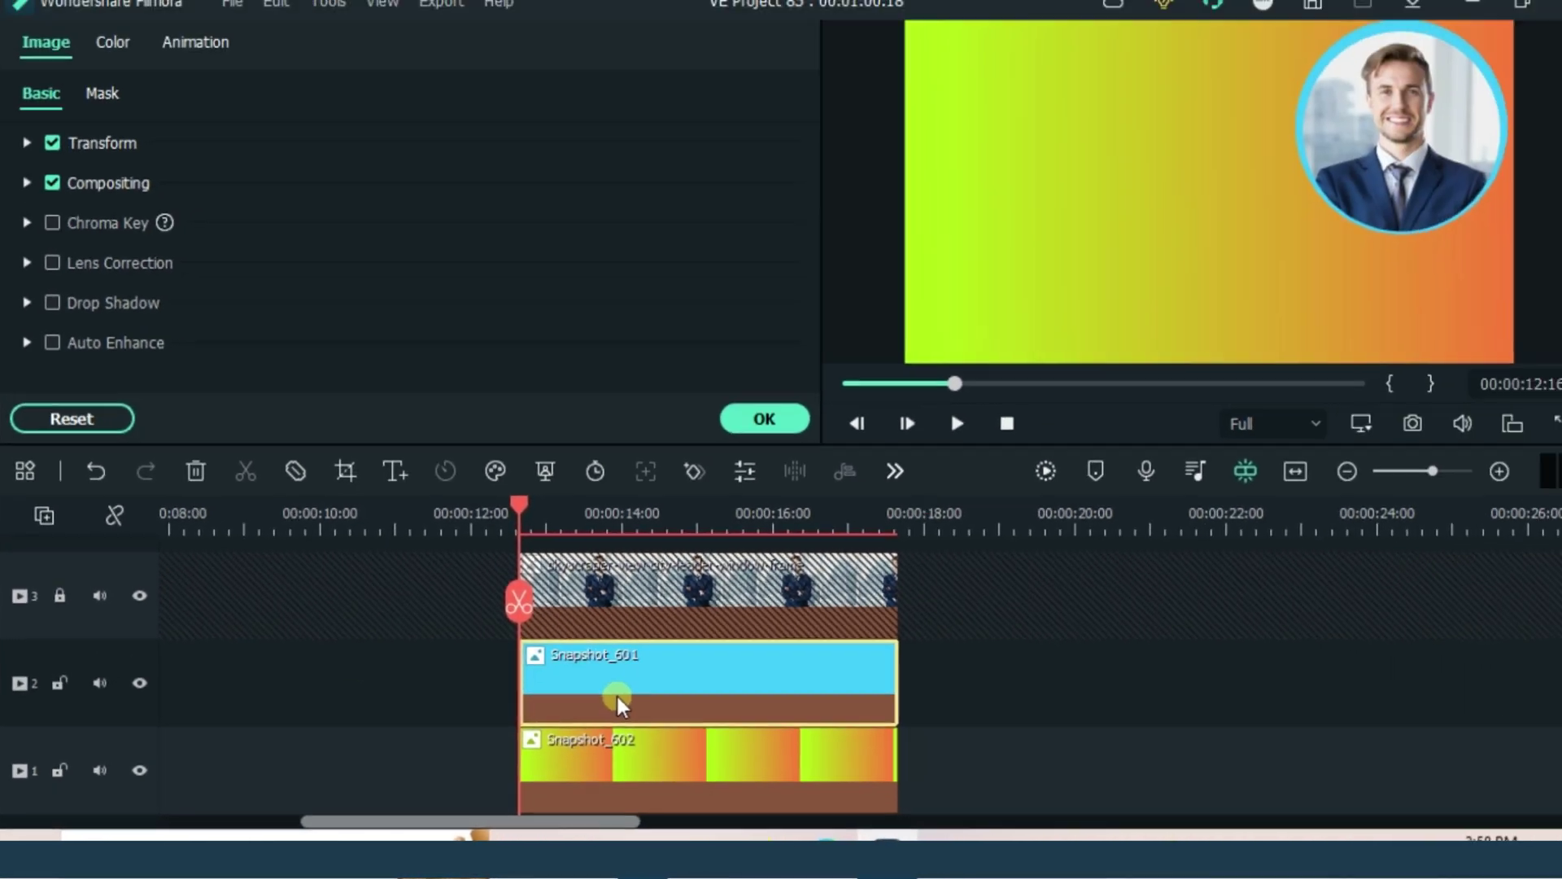
left_click(668, 535)
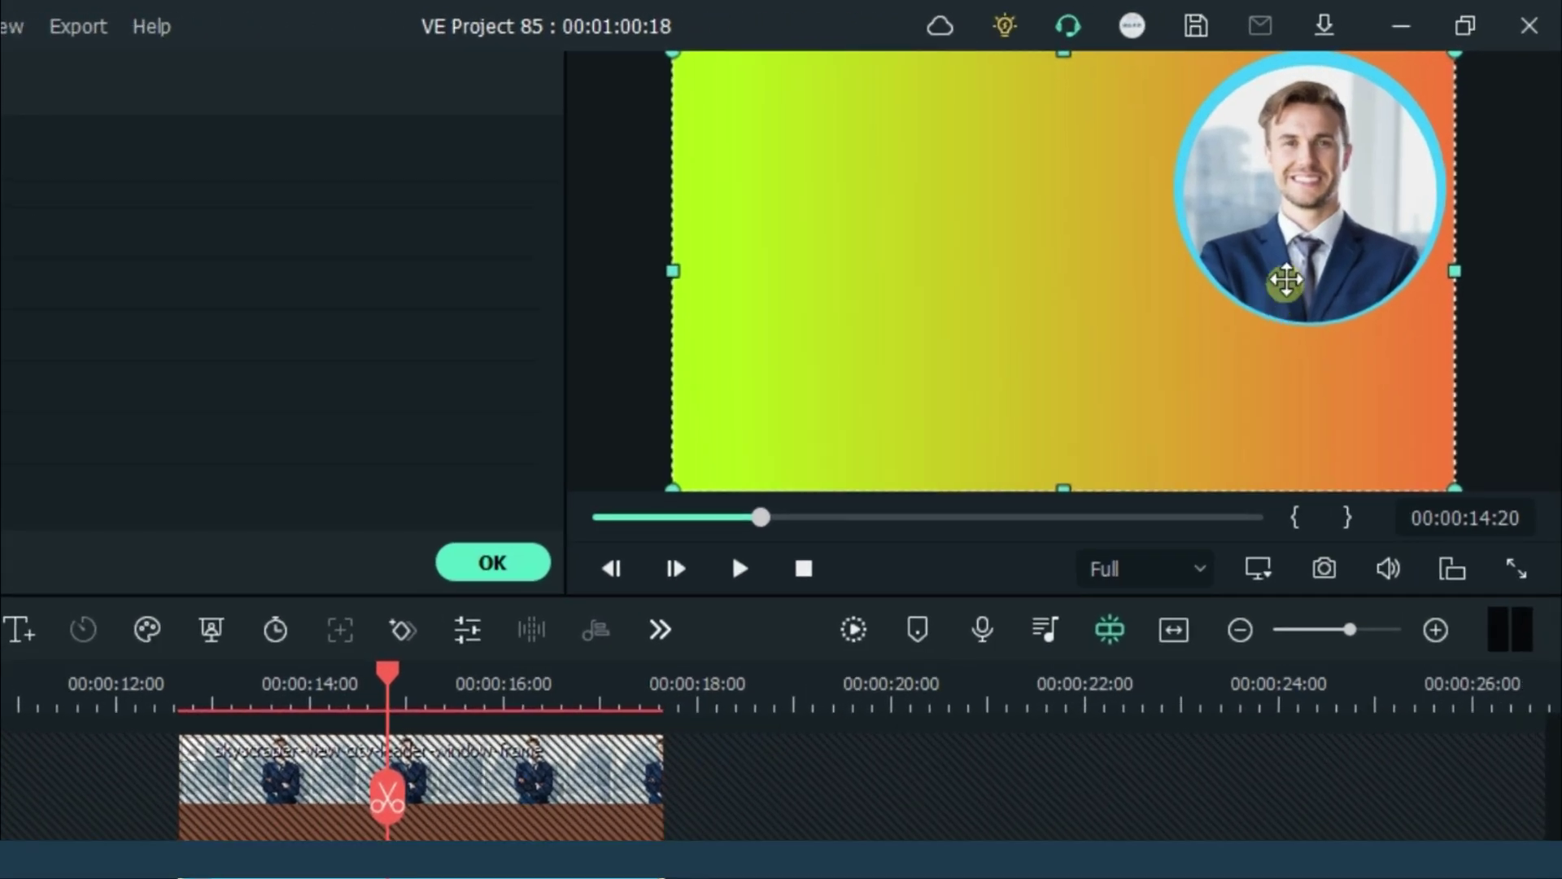
left_click(1351, 224)
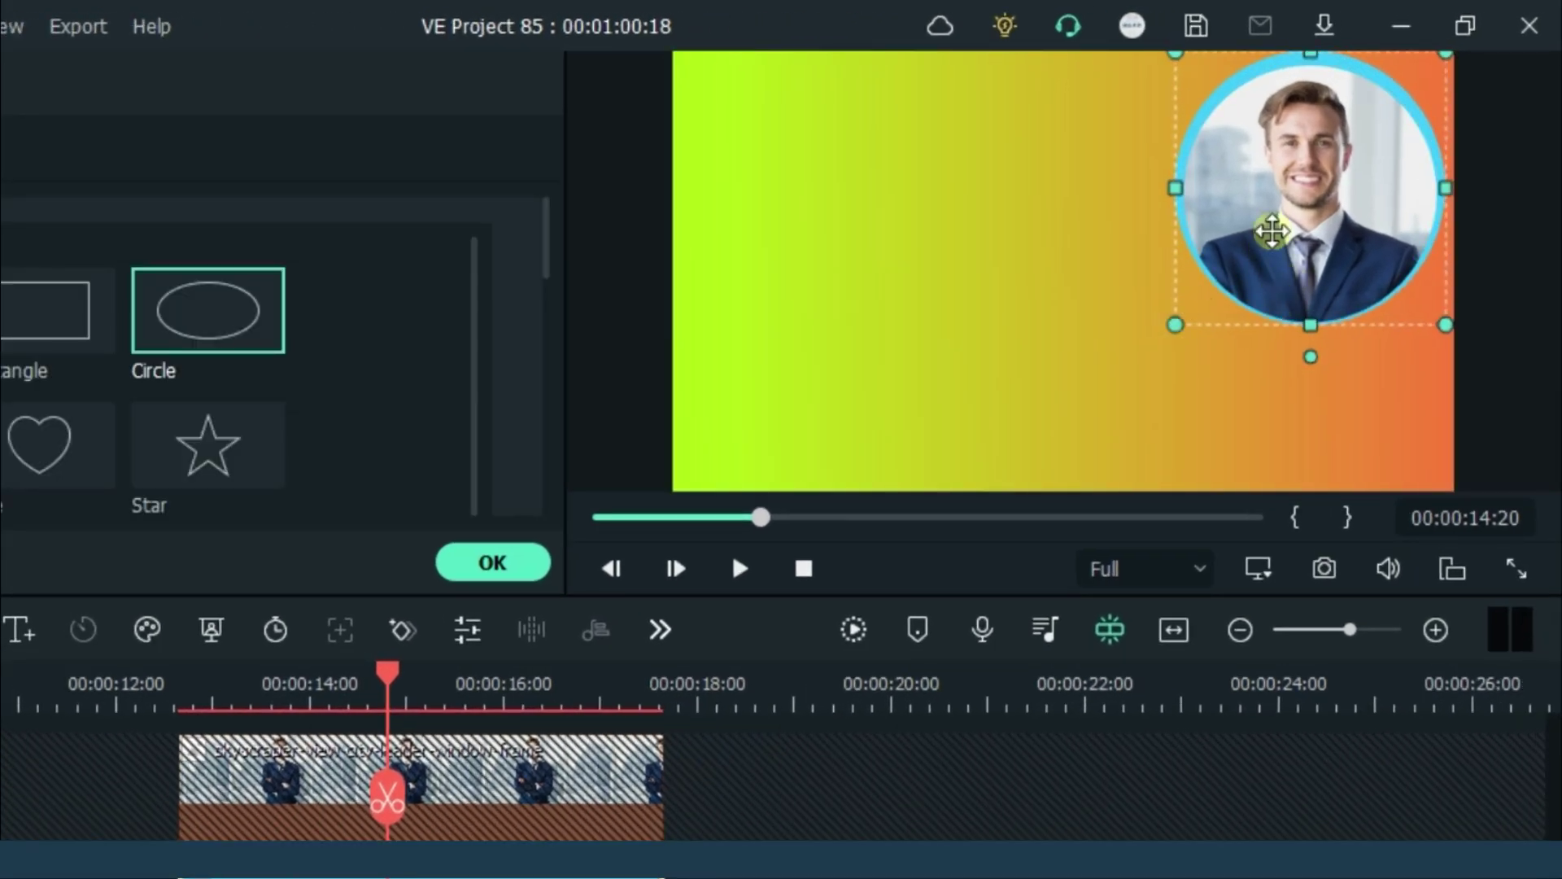
left_click_drag(1272, 231, 1272, 237)
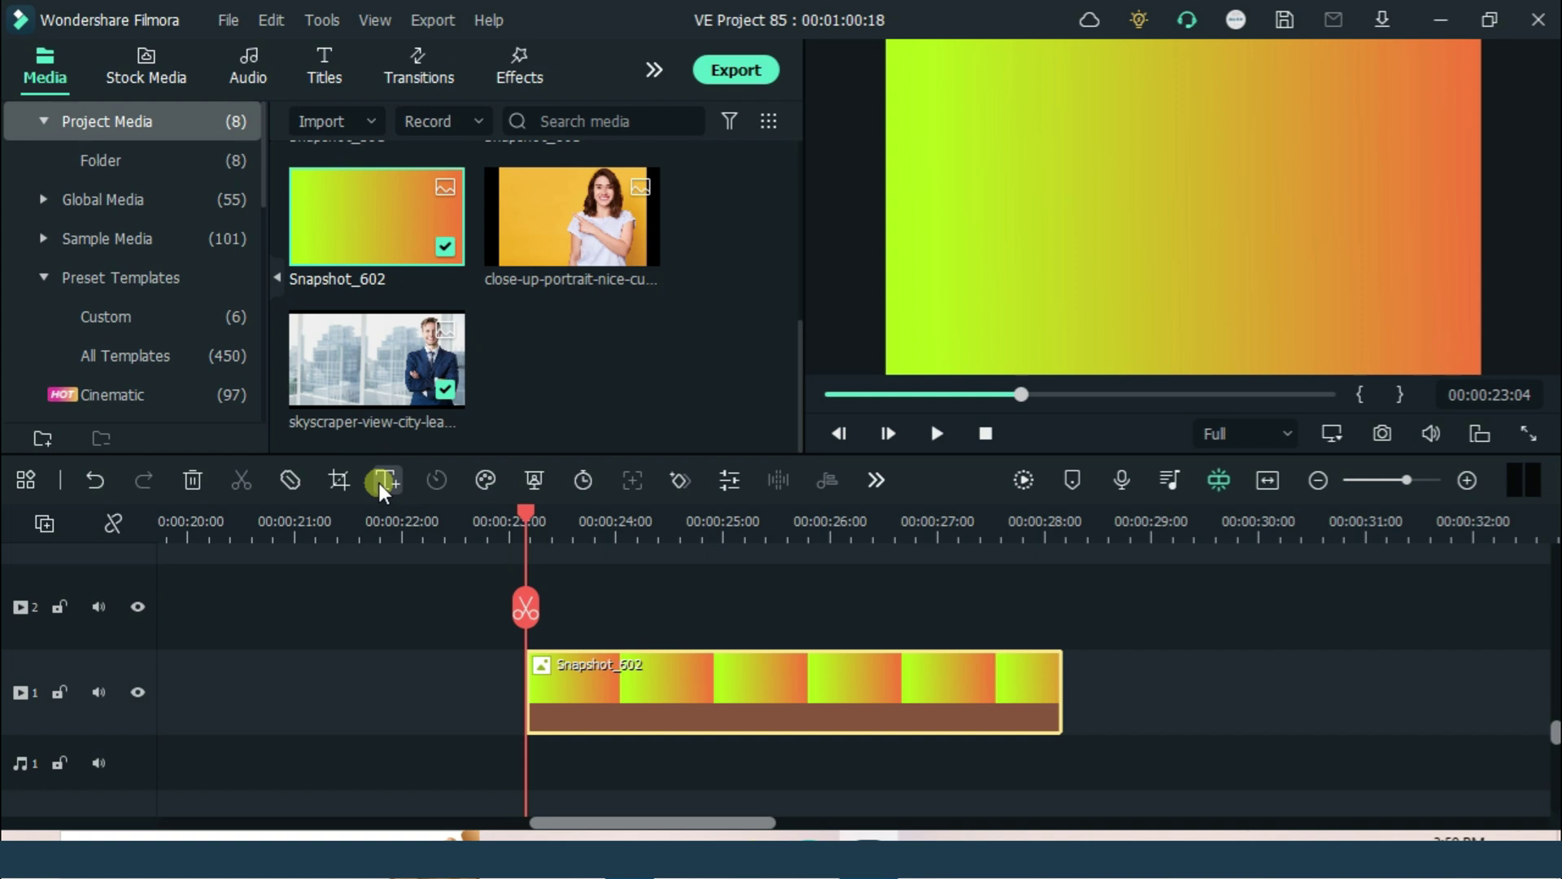
Add a basic title reading 'ALEX EDITS' with a larger font size
left_click(384, 481)
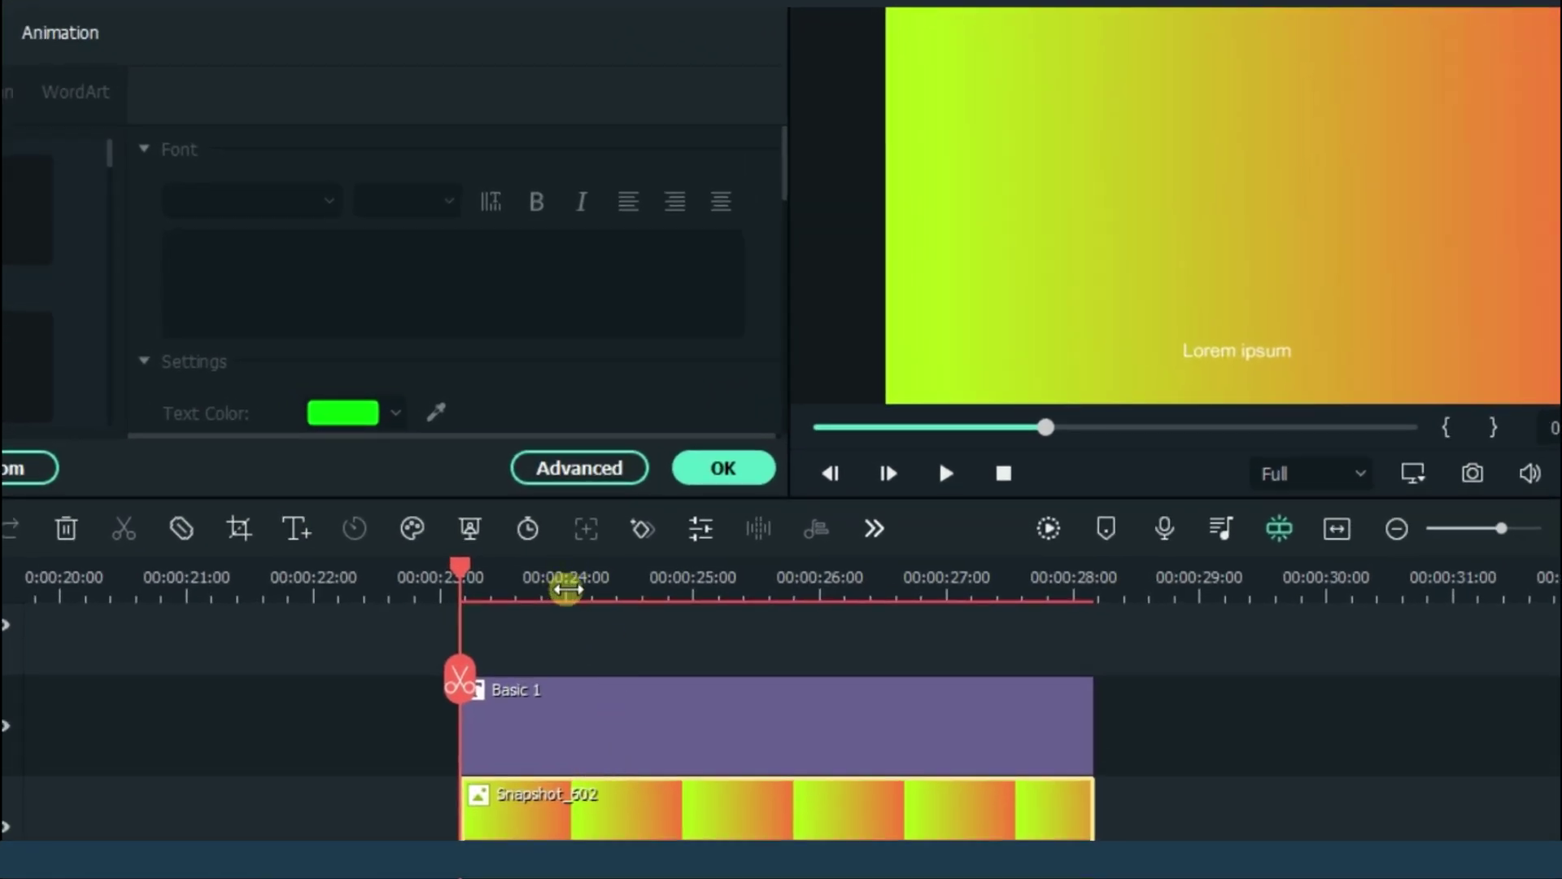
left_click(1228, 388)
left_click(1137, 42)
left_click_drag(1297, 192, 1535, 254)
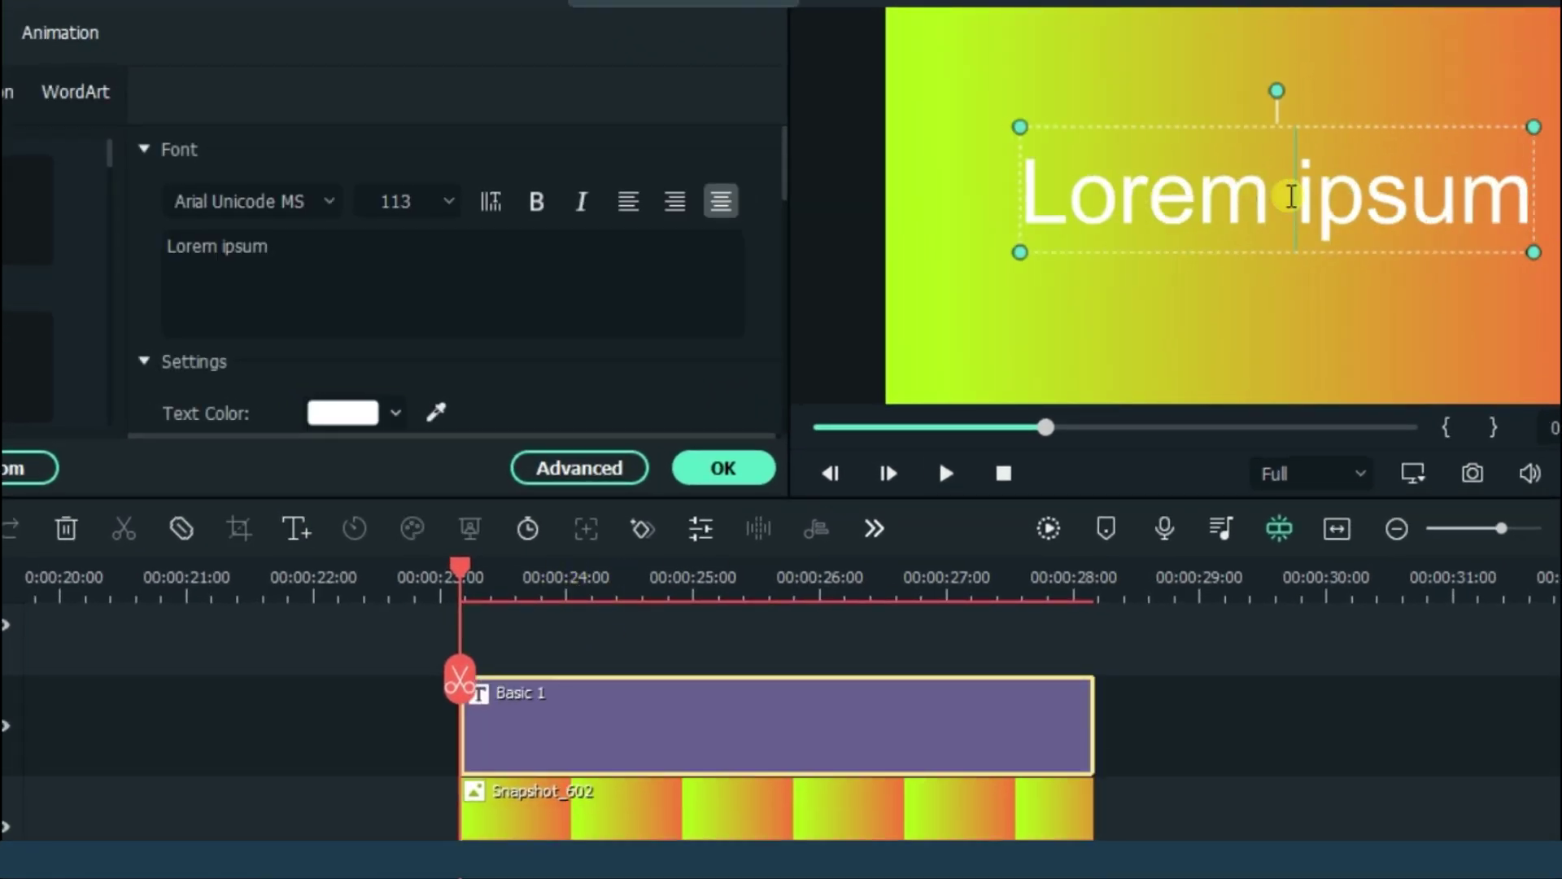
type("ALEX  EDITS")
left_click(269, 297)
key("Return")
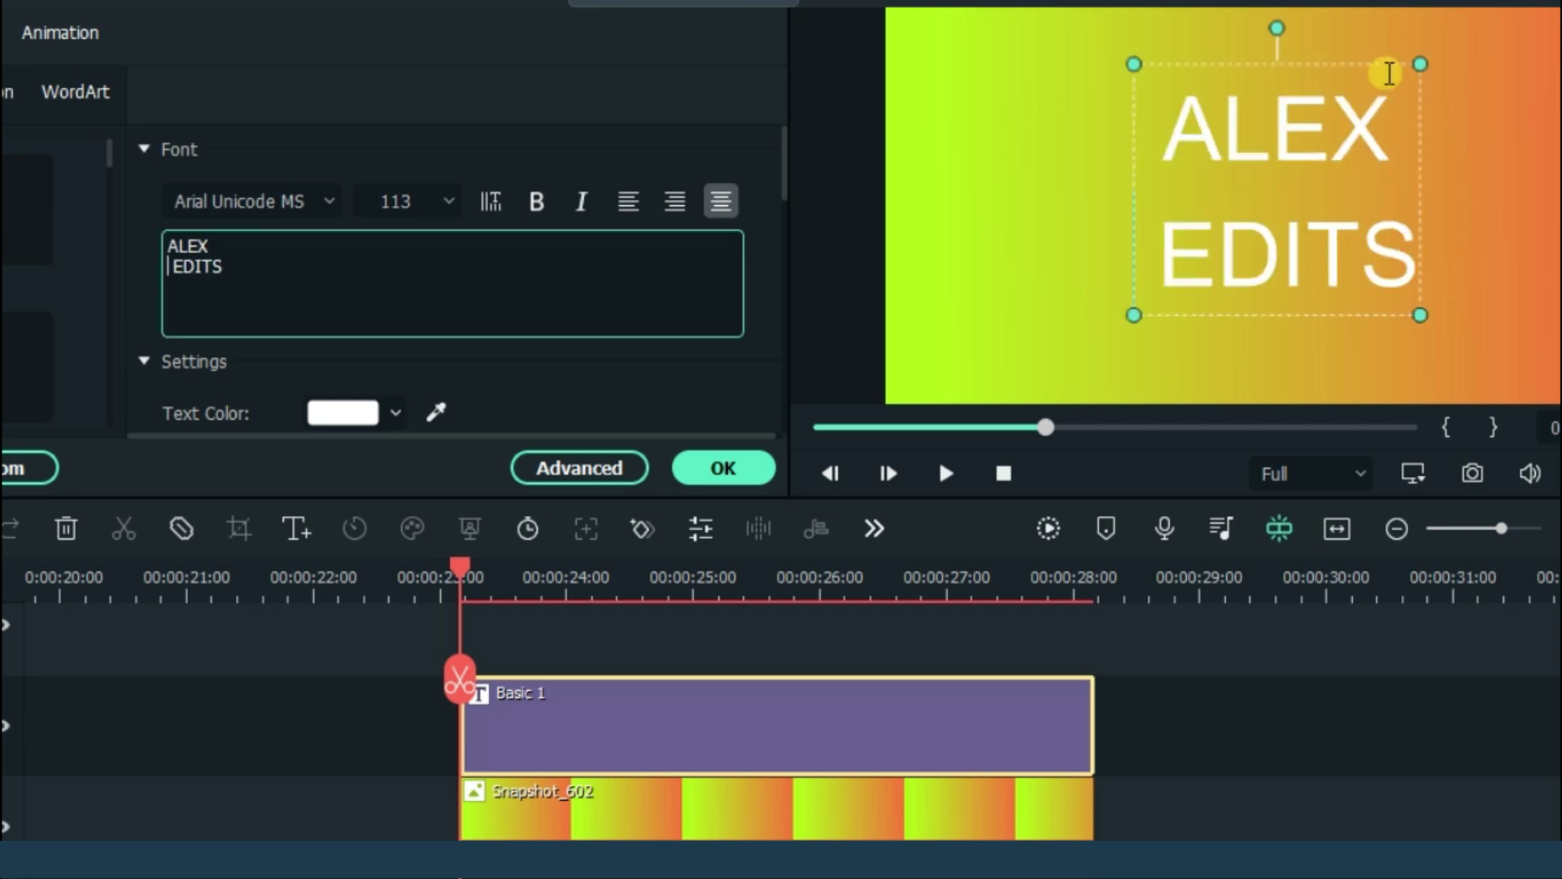
Change the ALEX EDITS title font to Audiowide Regular
left_click_drag(1388, 63, 1414, 66)
left_click(273, 201)
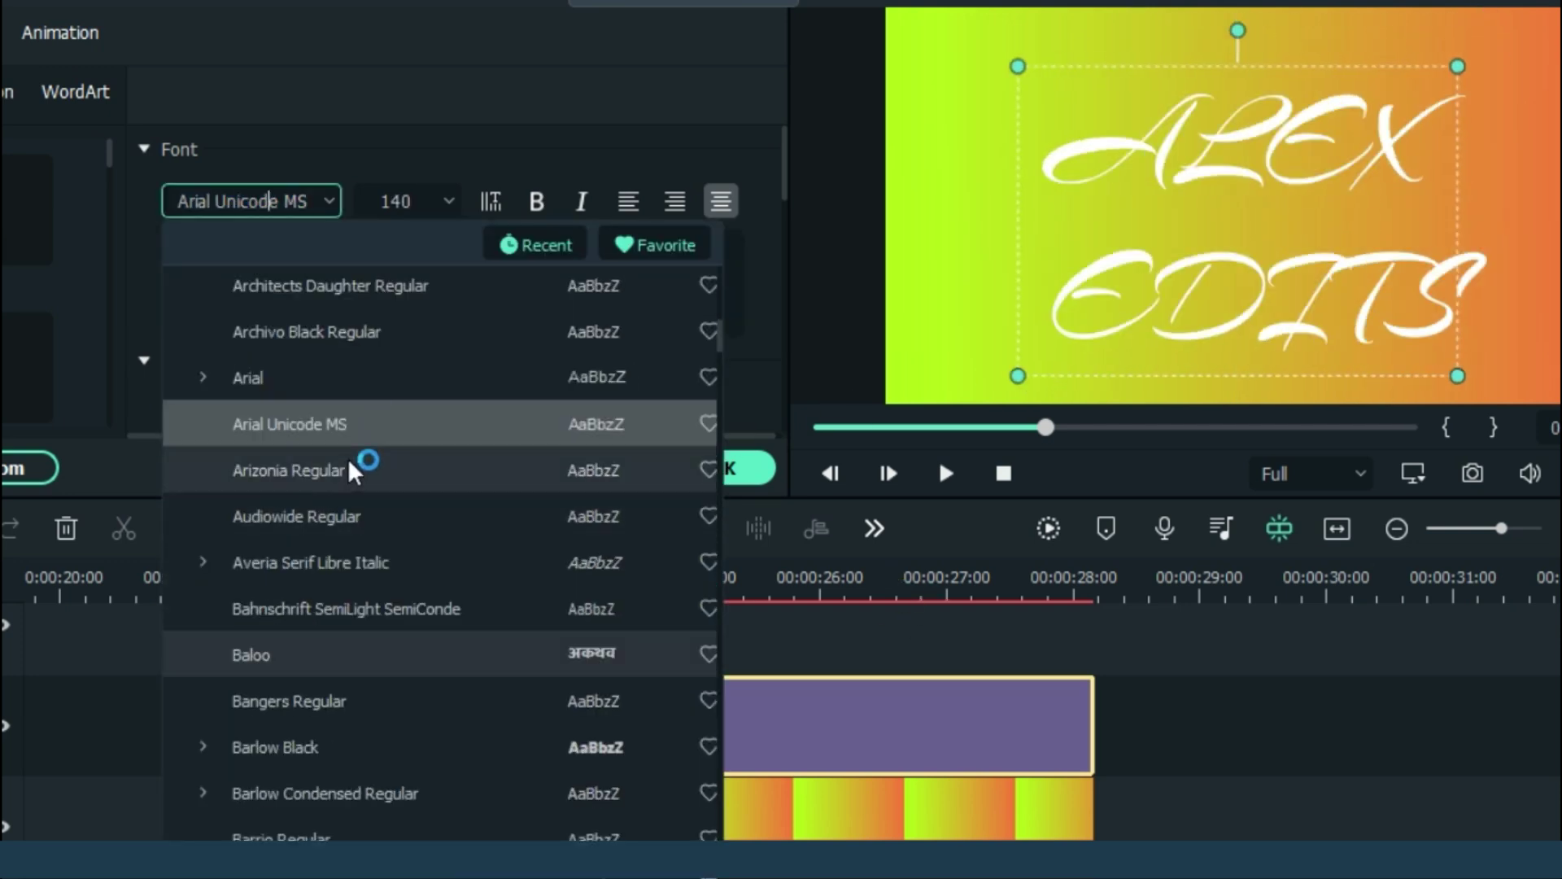
left_click(296, 516)
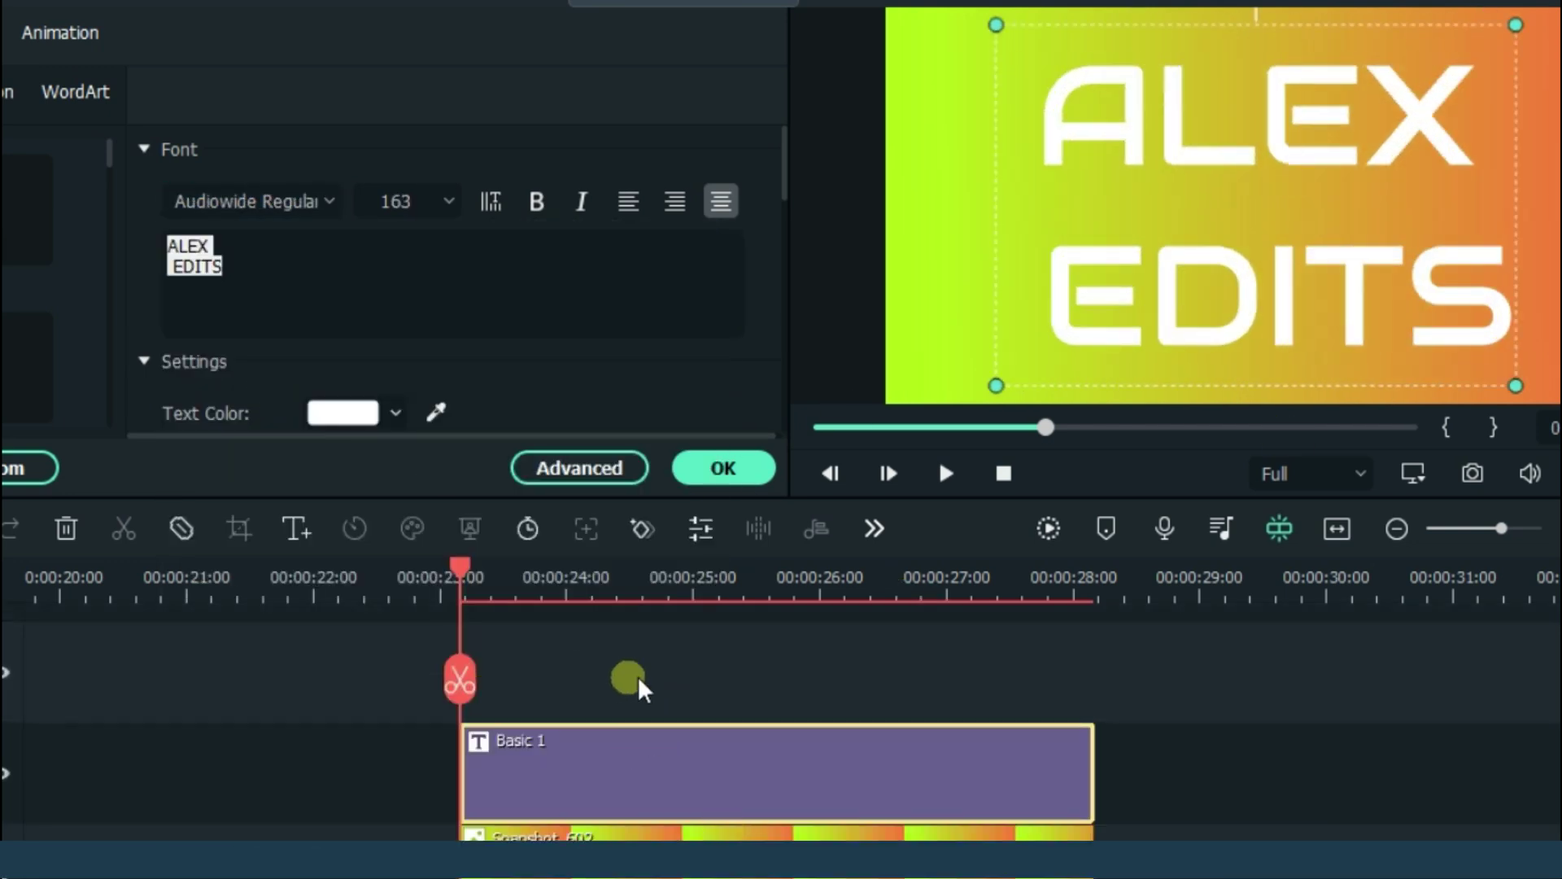
Close the title editor, add Snapshot_601 above the title, and squeeze it to a right-edge bar
left_click(723, 467)
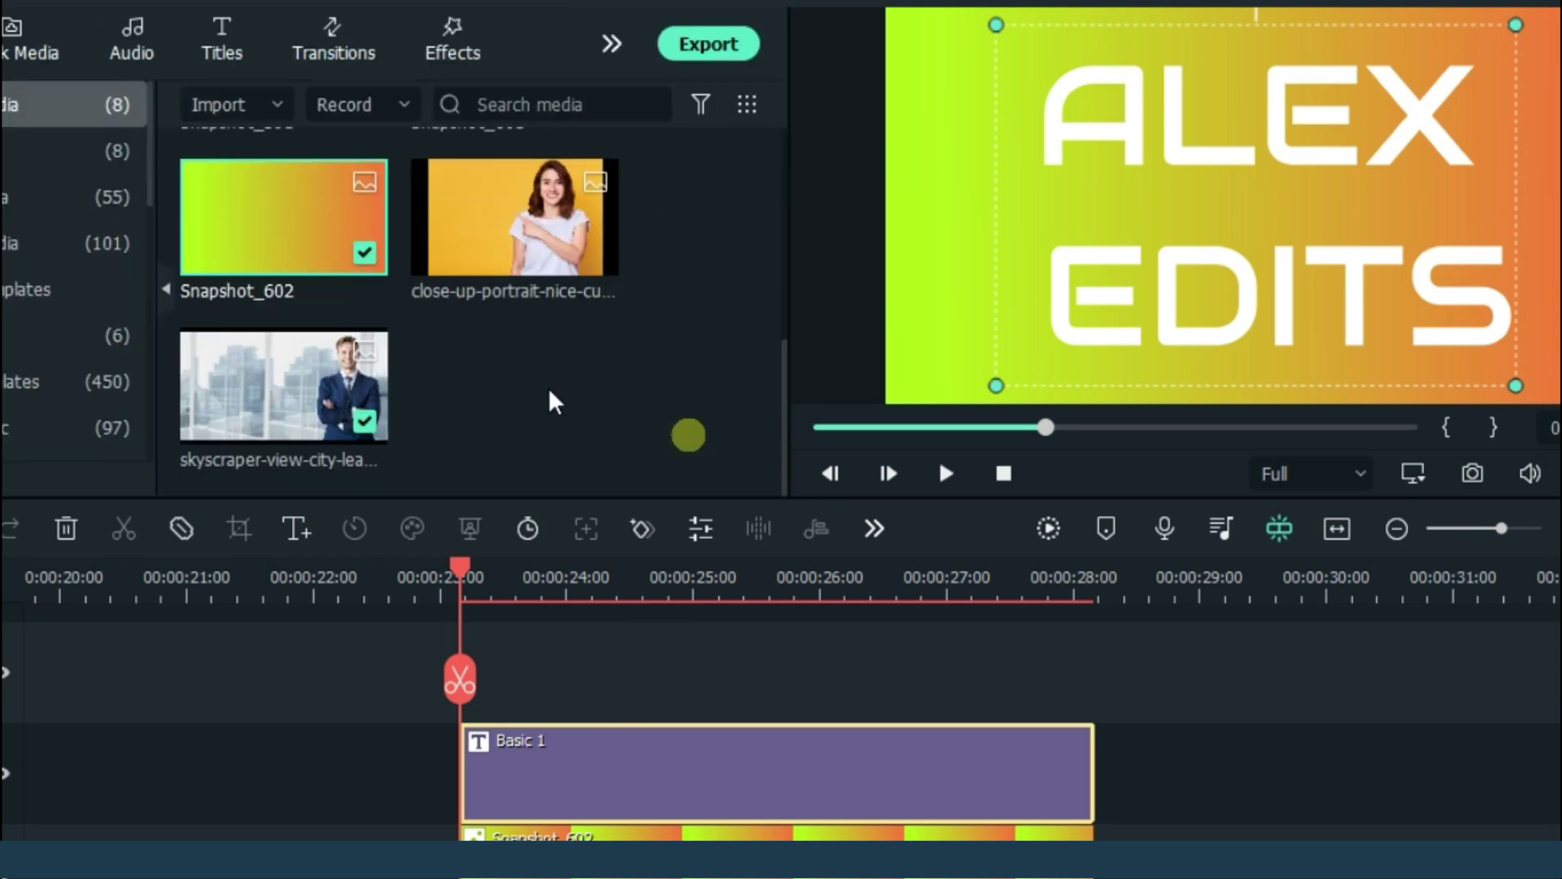
scroll(348, 356, "up", 5)
scroll(349, 349, "down", 2)
mouse_move(348, 342)
left_mouse_down()
mouse_move(585, 605)
mouse_move(488, 643)
left_mouse_up()
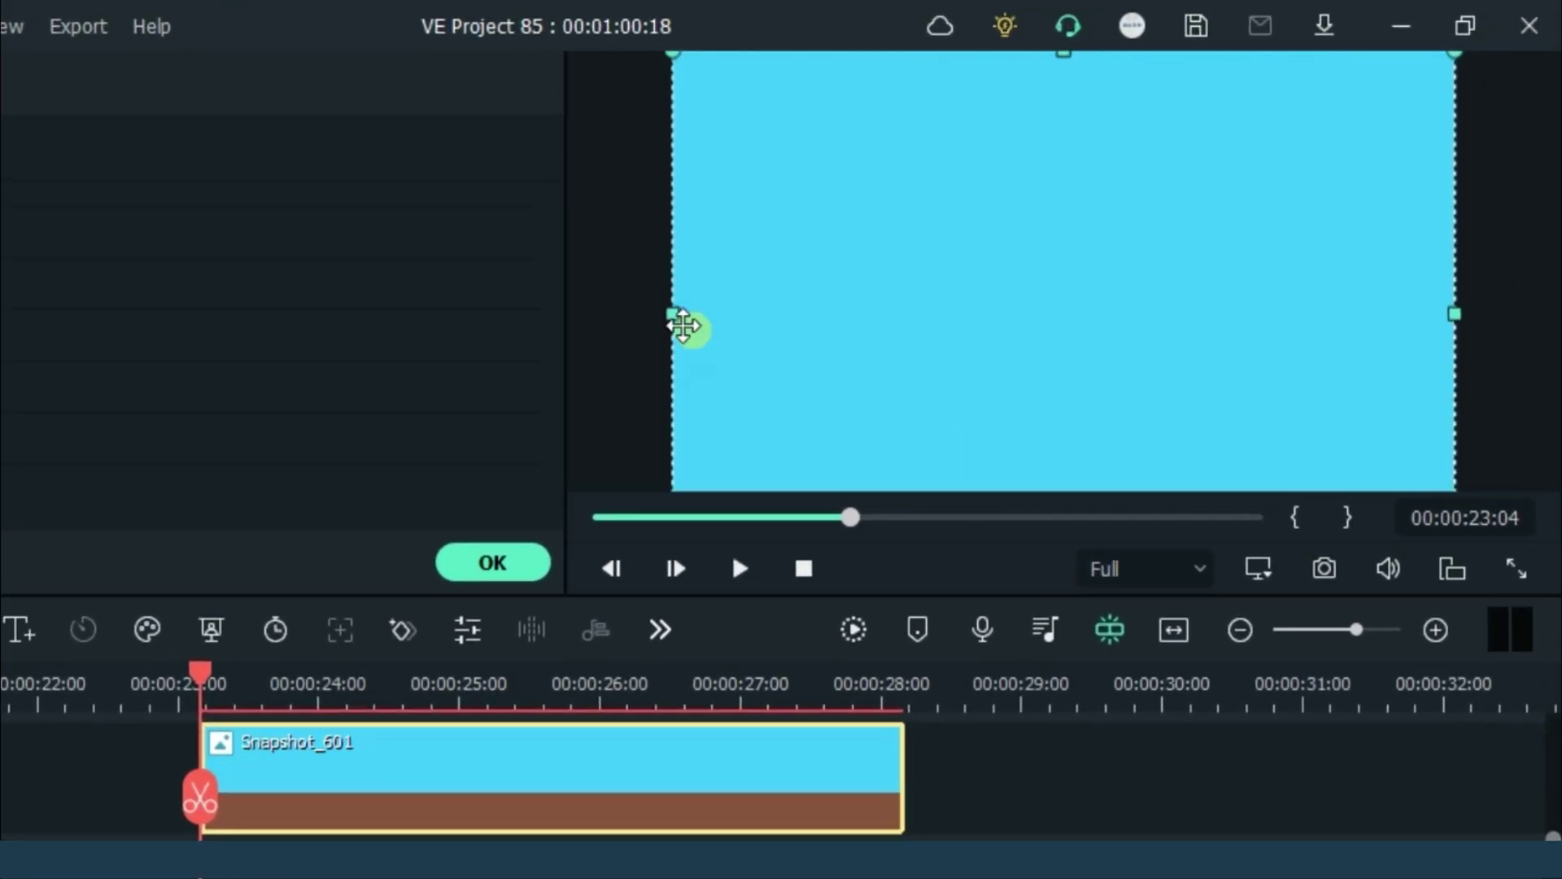
mouse_move(683, 321)
left_mouse_down()
mouse_move(1442, 317)
mouse_move(1396, 460)
mouse_move(1464, 445)
left_mouse_up()
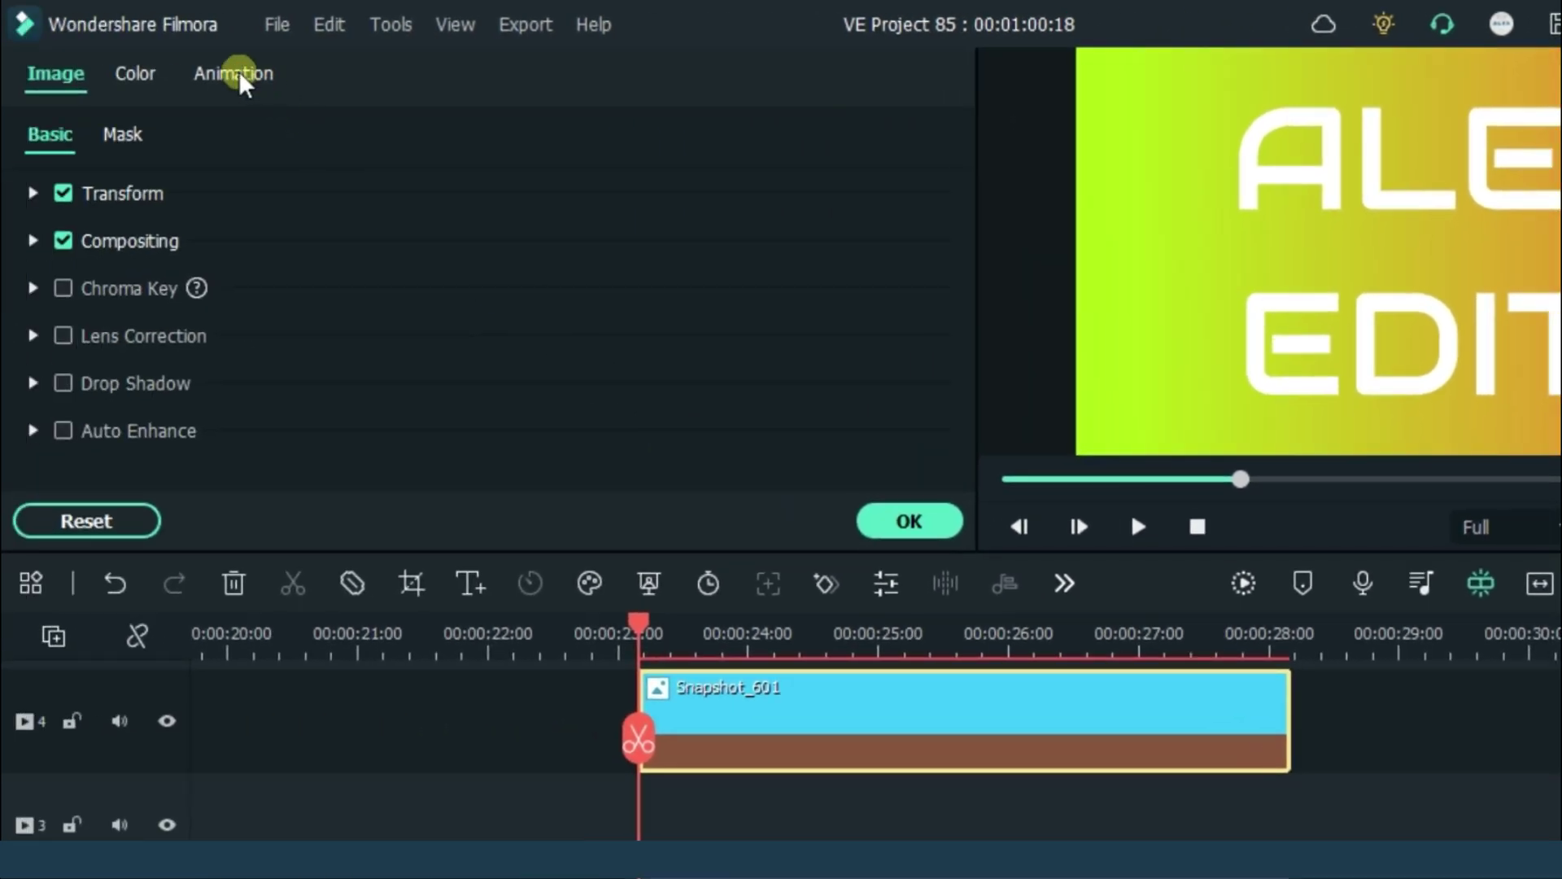
Add a custom keyframe animation to the blue bar, moving it to mid-frame
left_click(236, 75)
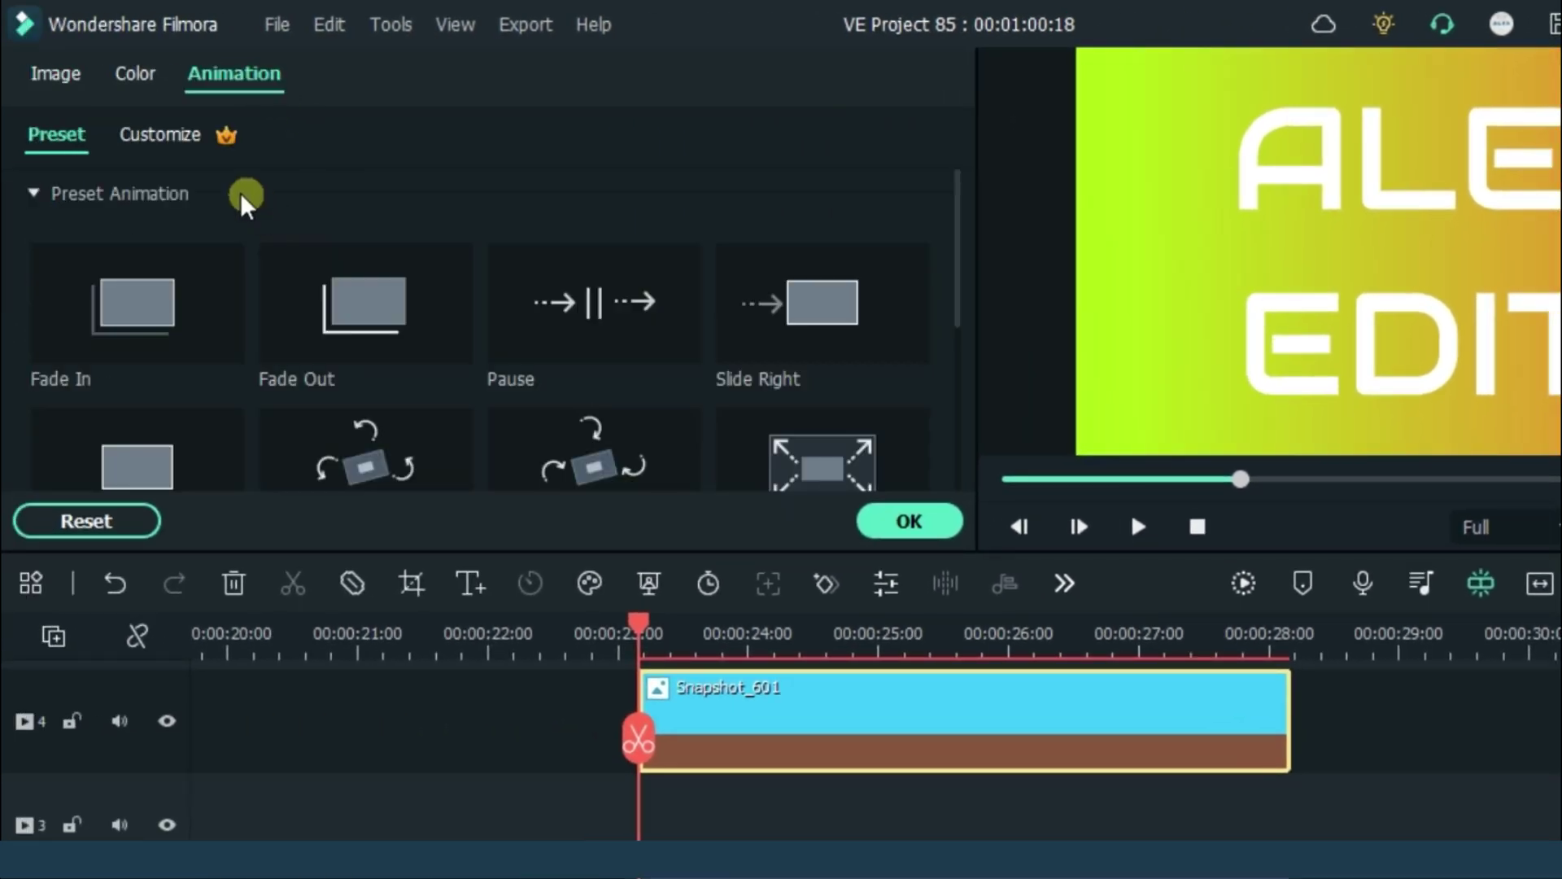
left_click(147, 137)
left_click(342, 221)
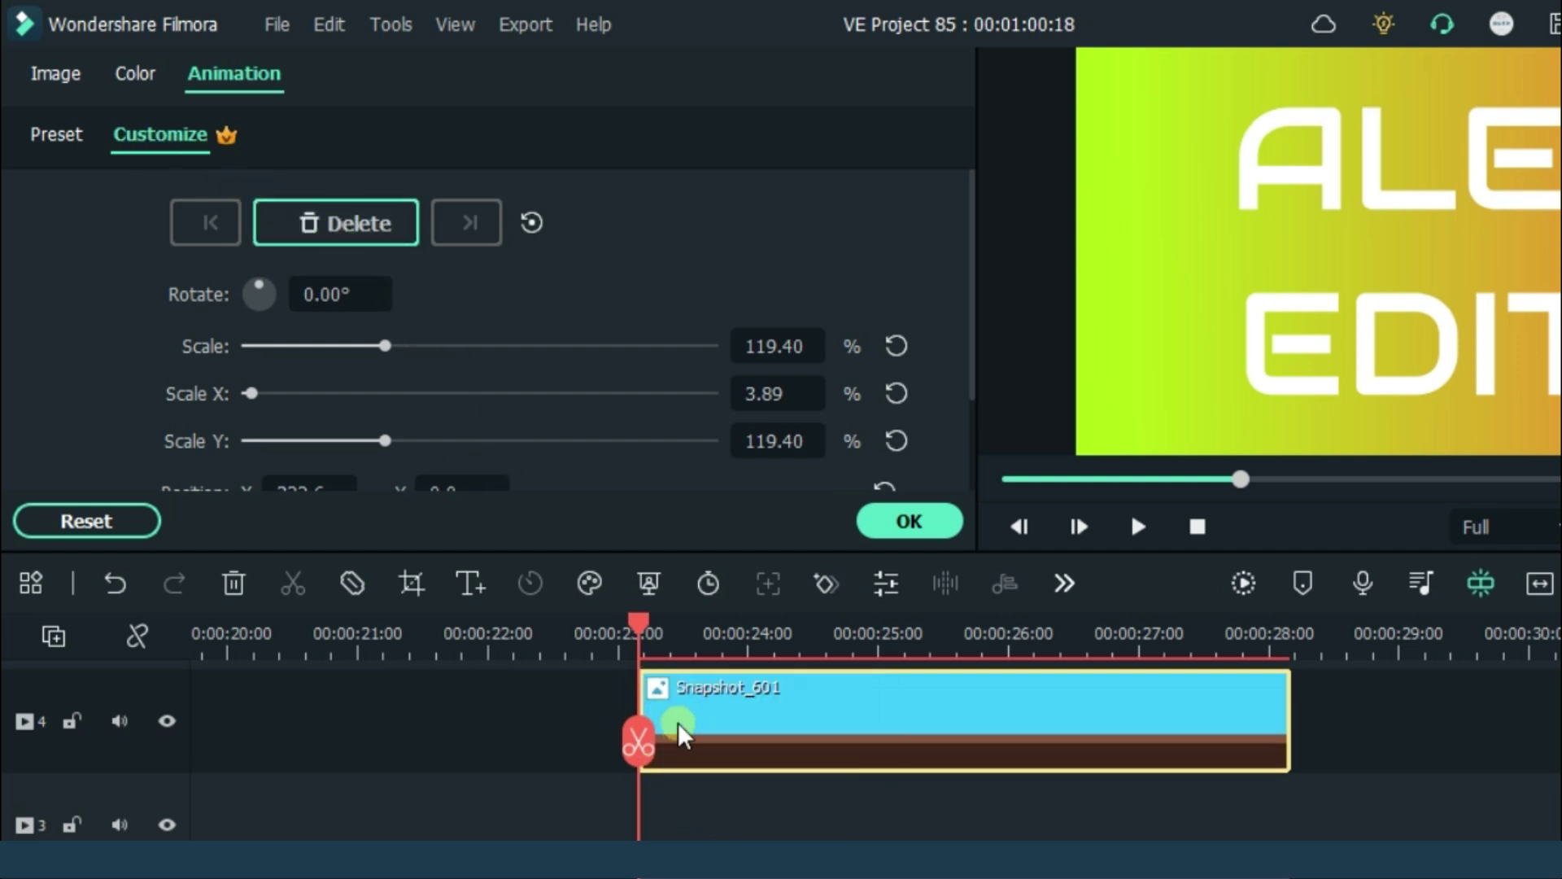
key("Right")
key("Right")
key("Right")
key("Right")
key("Right")
key("Right")
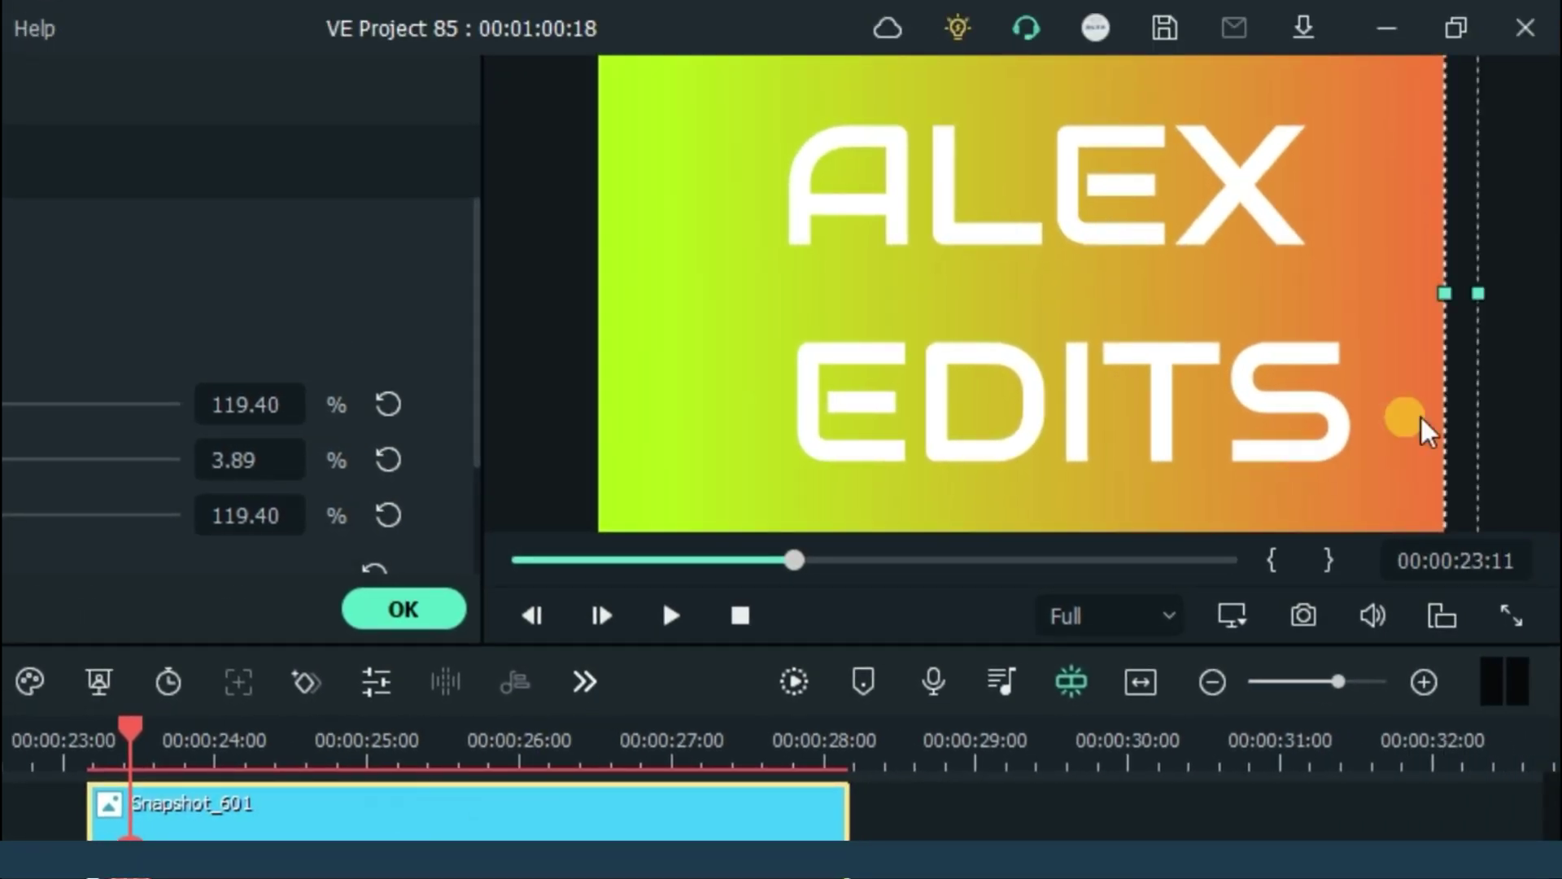
left_click_drag(1456, 411, 998, 405)
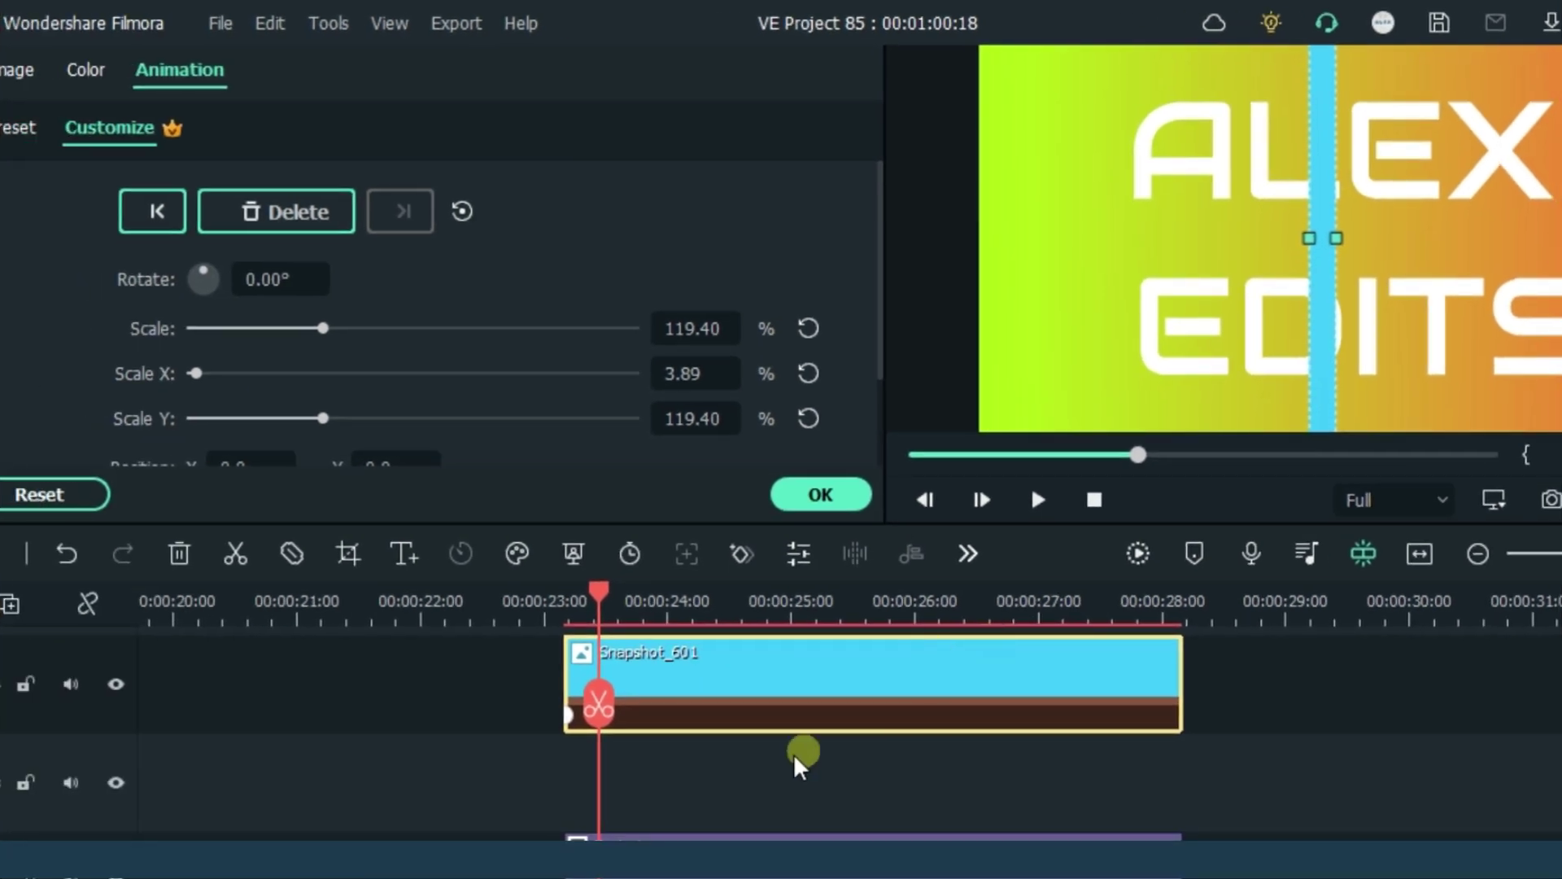
Add a later keyframe sliding the blue bar toward the frame's left edge
key("Right")
key("Right")
key("Right")
key("Right")
key("Right")
key("Right")
key("Right")
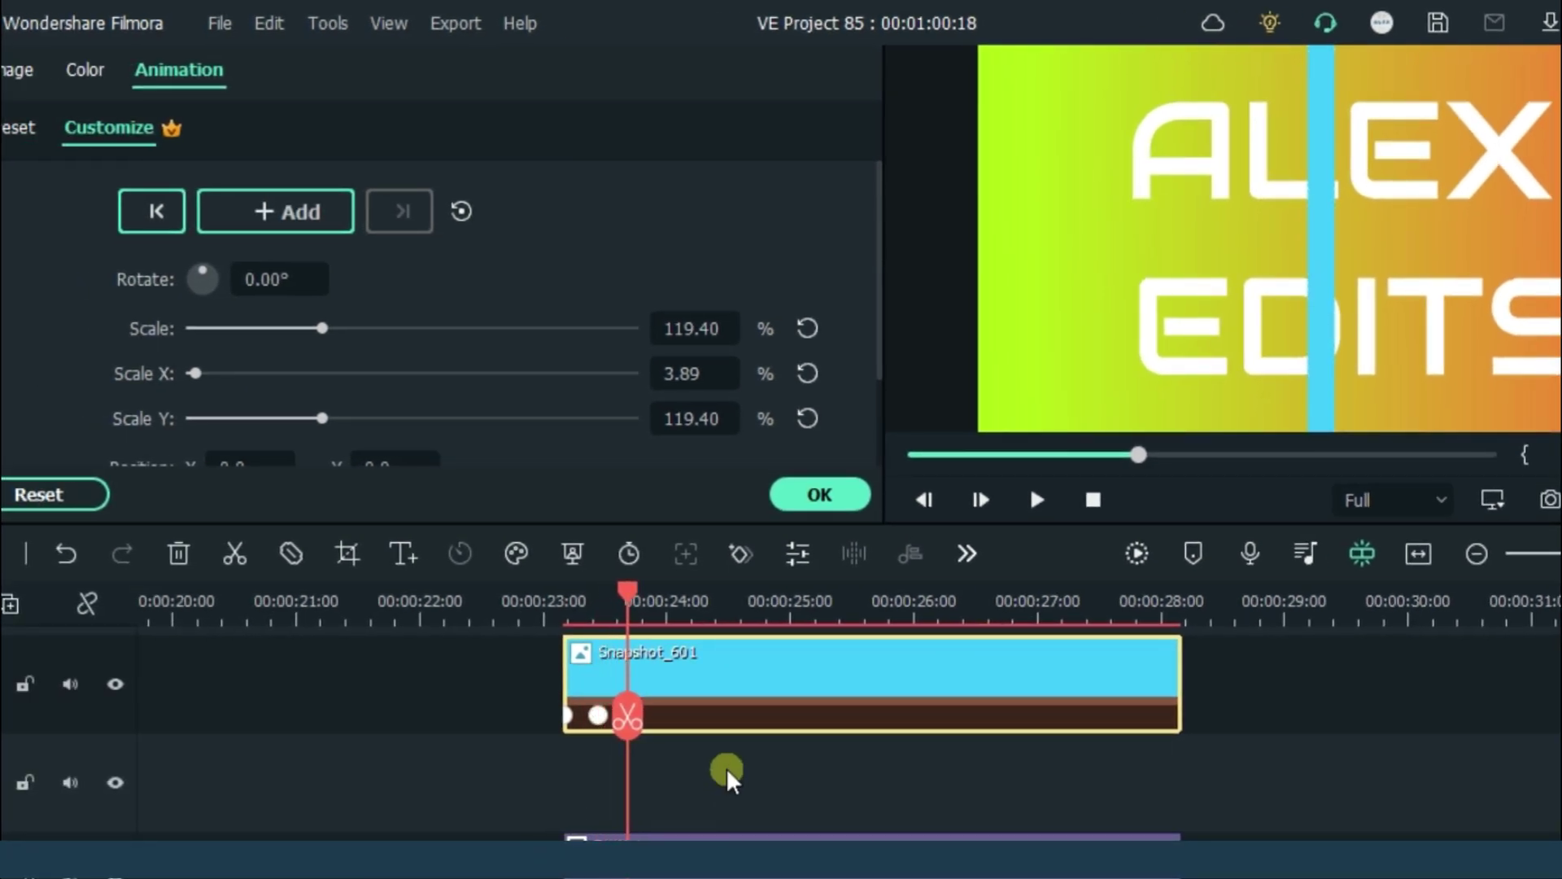
key("Right")
key("Right")
key("Right")
key("Right")
key("Right")
key("Right")
key("Right")
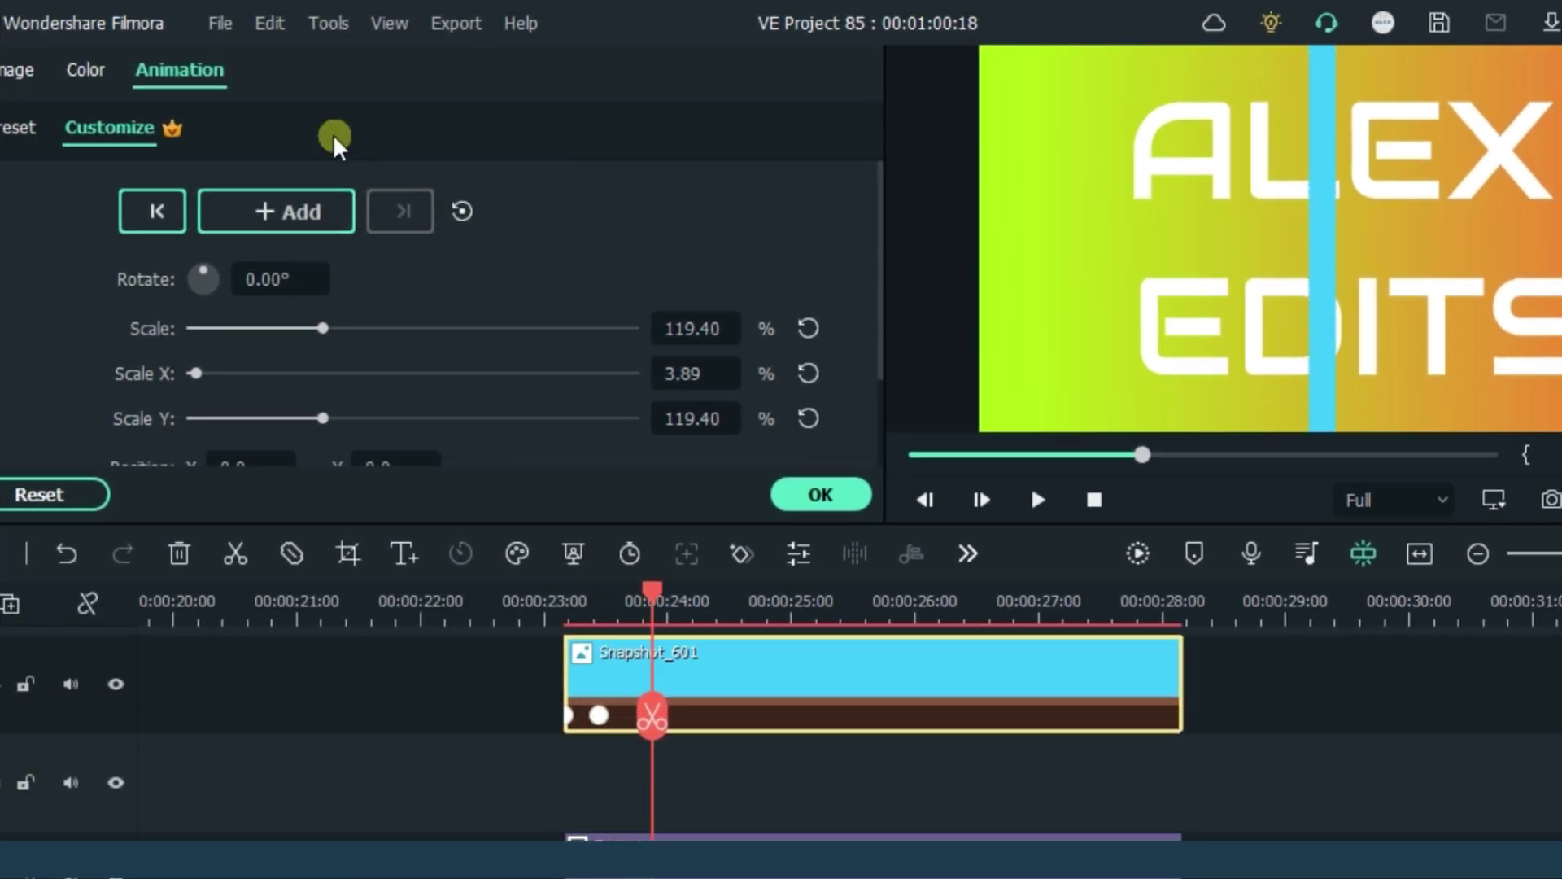
left_click(285, 218)
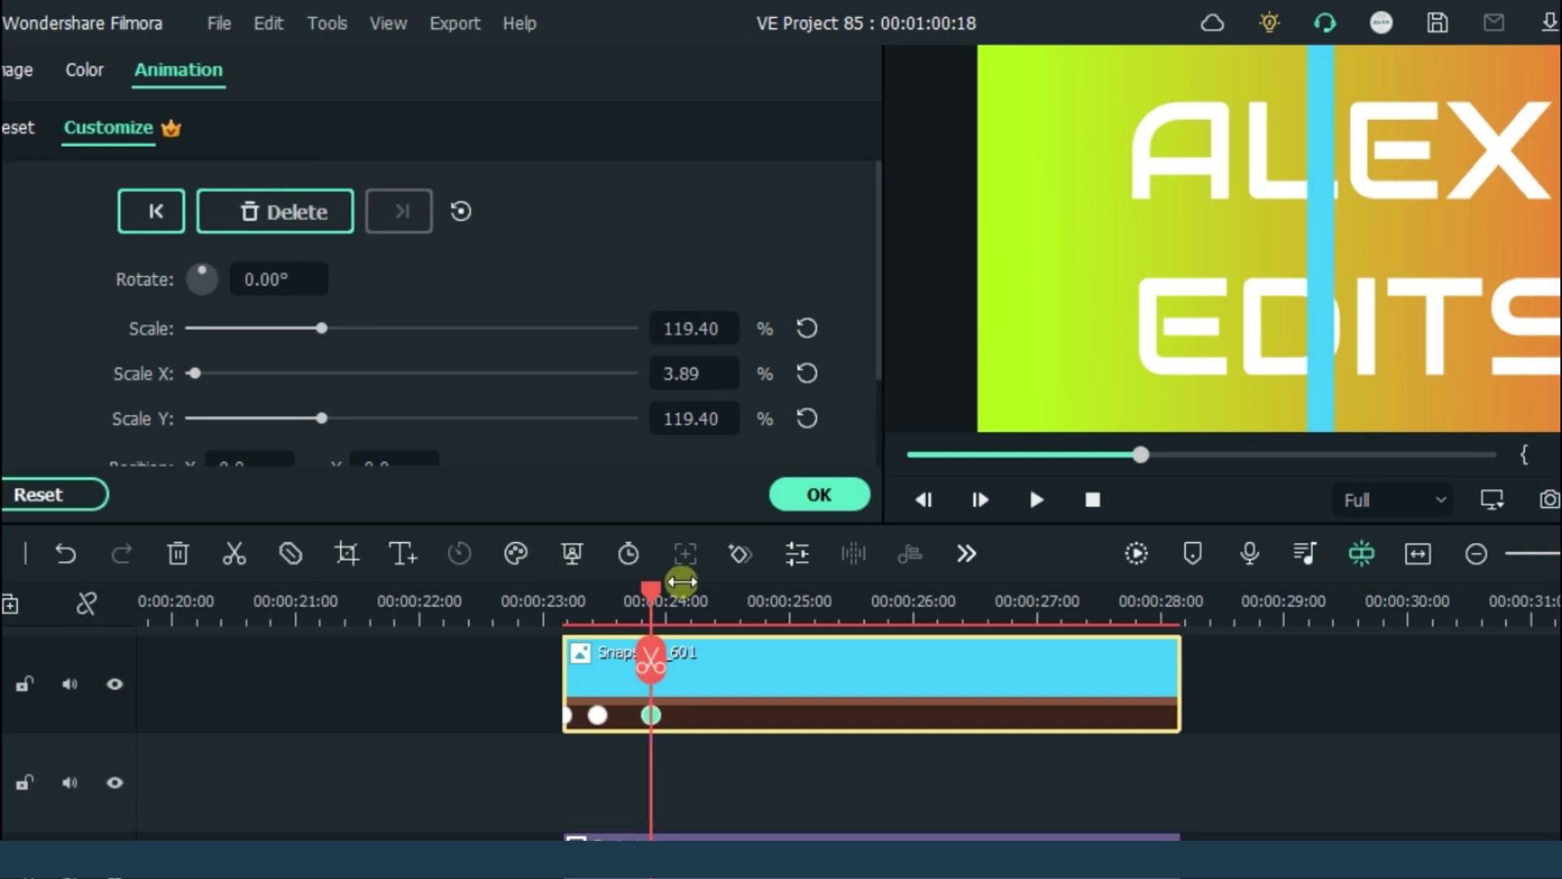
left_click_drag(680, 582, 694, 585)
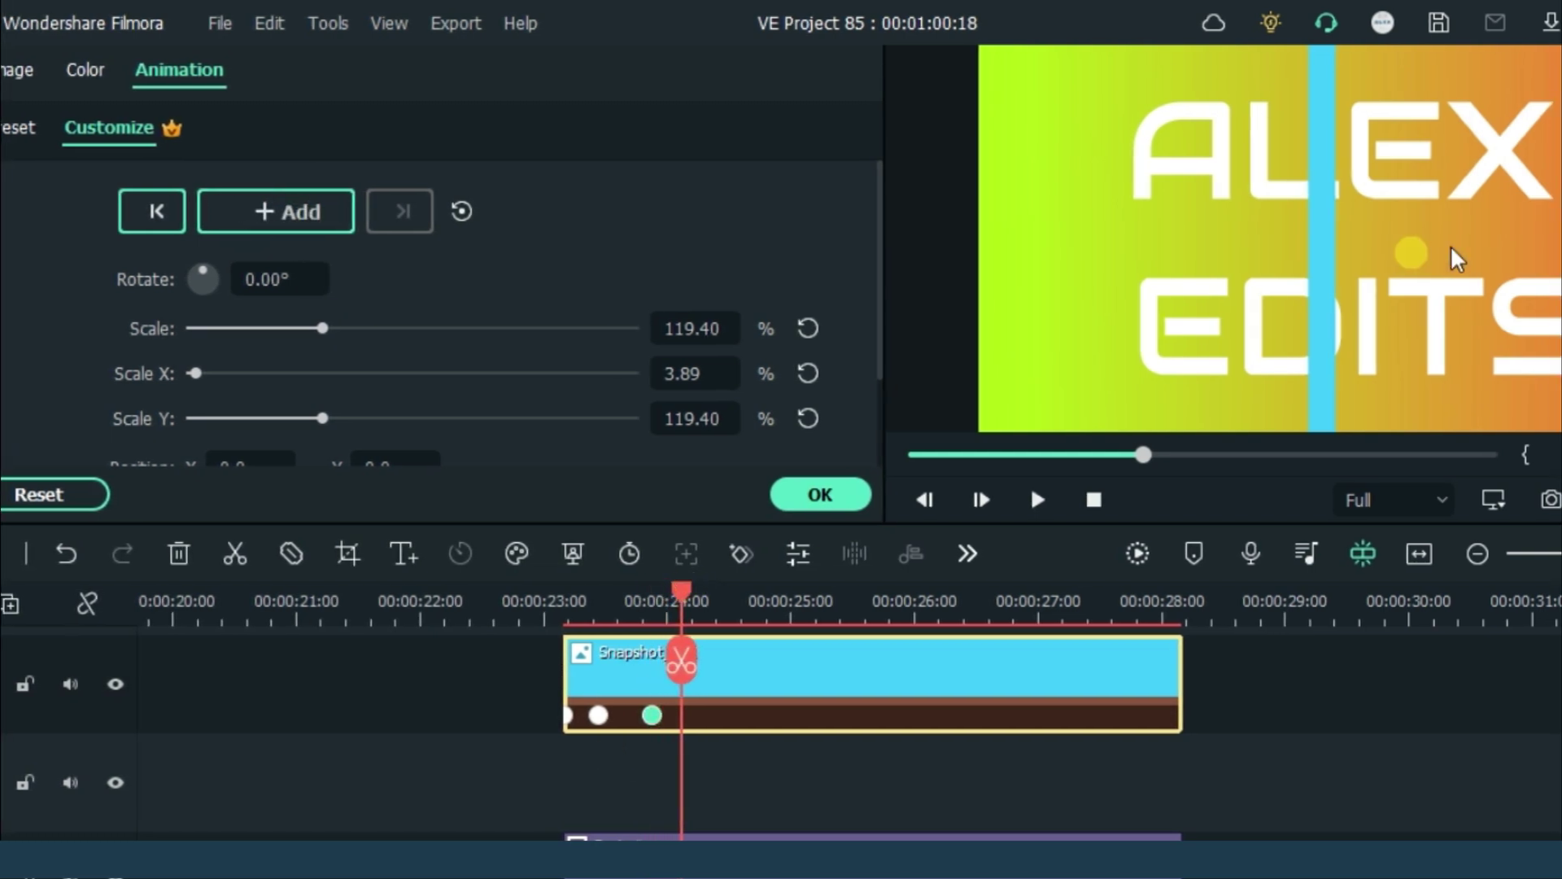
mouse_move(1322, 293)
left_mouse_down()
mouse_move(1117, 316)
mouse_move(965, 261)
left_mouse_up()
scroll(1014, 619, "up", 1)
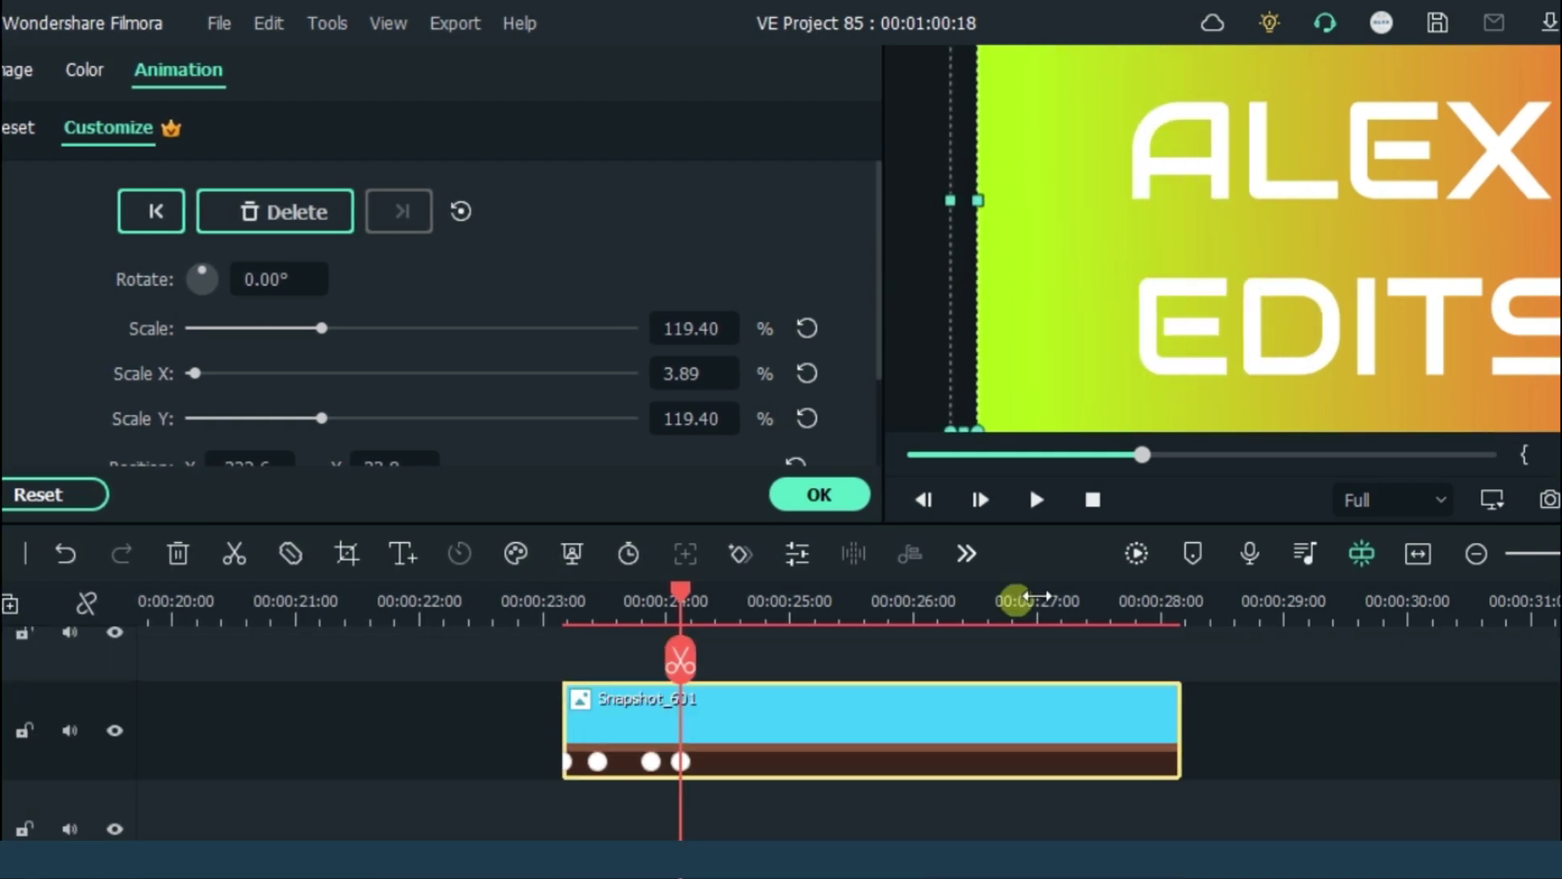
Add markers at the blue bar's keyframe positions, moving the playhead to about 24:16
left_click(1194, 555)
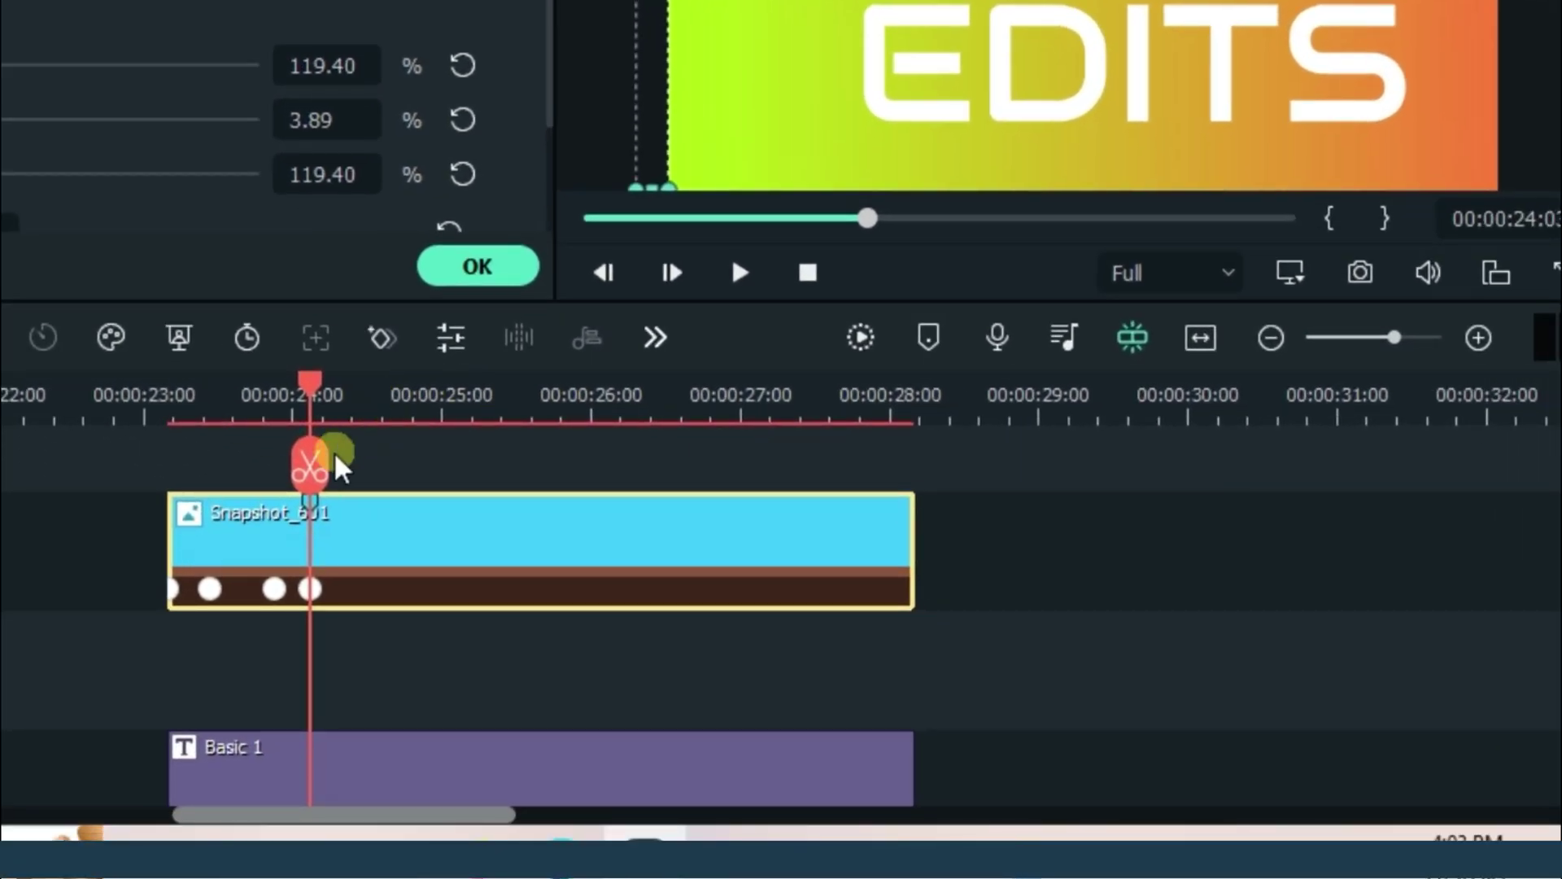
mouse_move(289, 480)
left_mouse_down()
mouse_move(281, 498)
mouse_move(210, 505)
left_mouse_up()
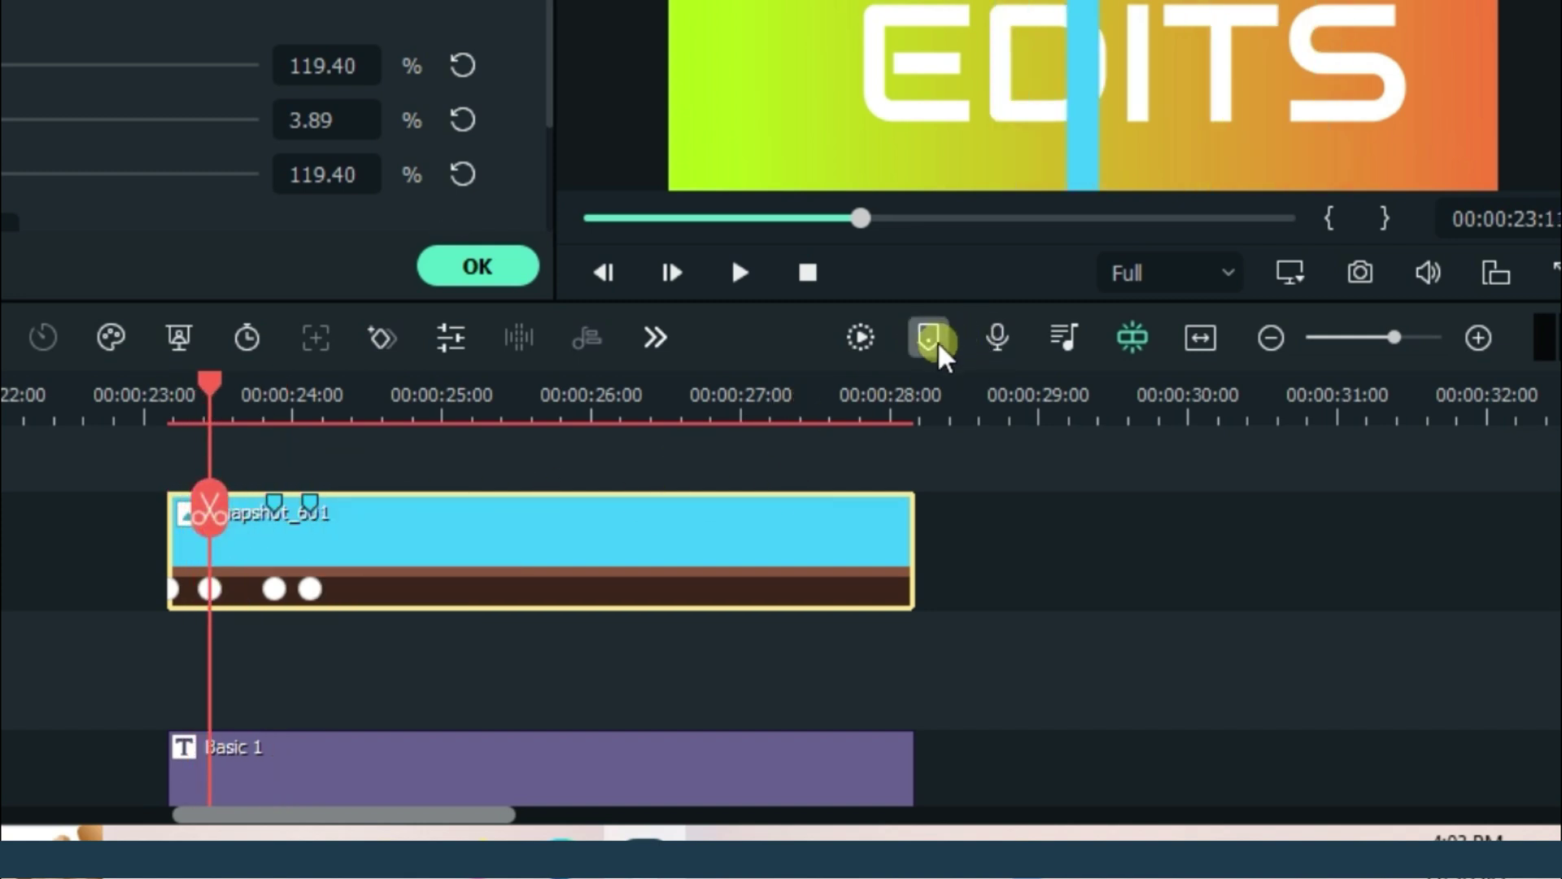
left_click_drag(209, 505, 341, 398)
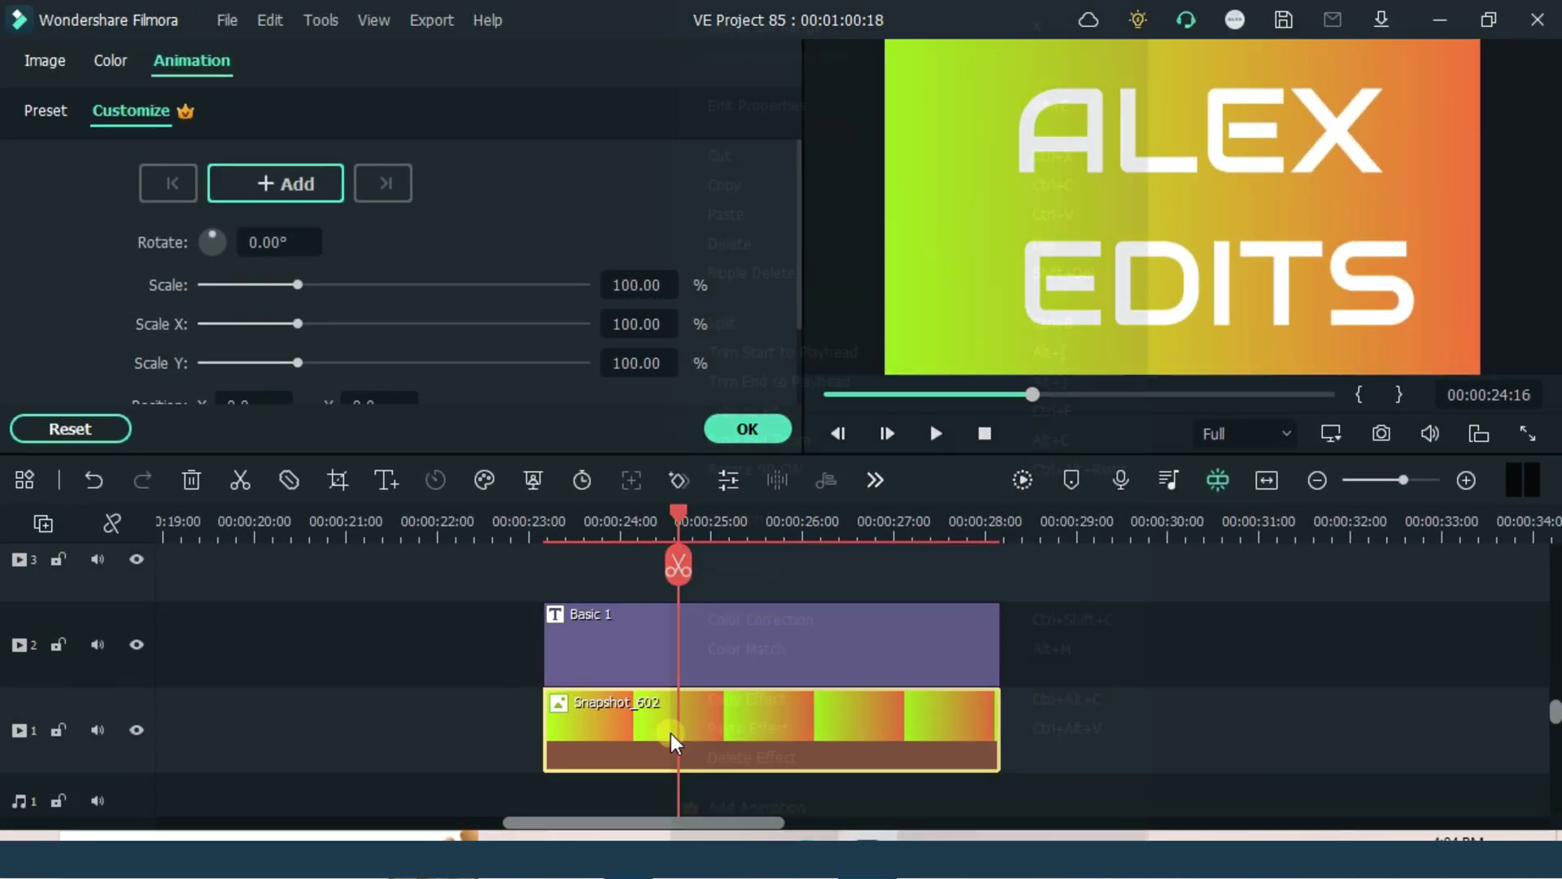
Copy Snapshot_602 and paste it onto the empty top track at the title's start
right_click(670, 734)
left_click(753, 229)
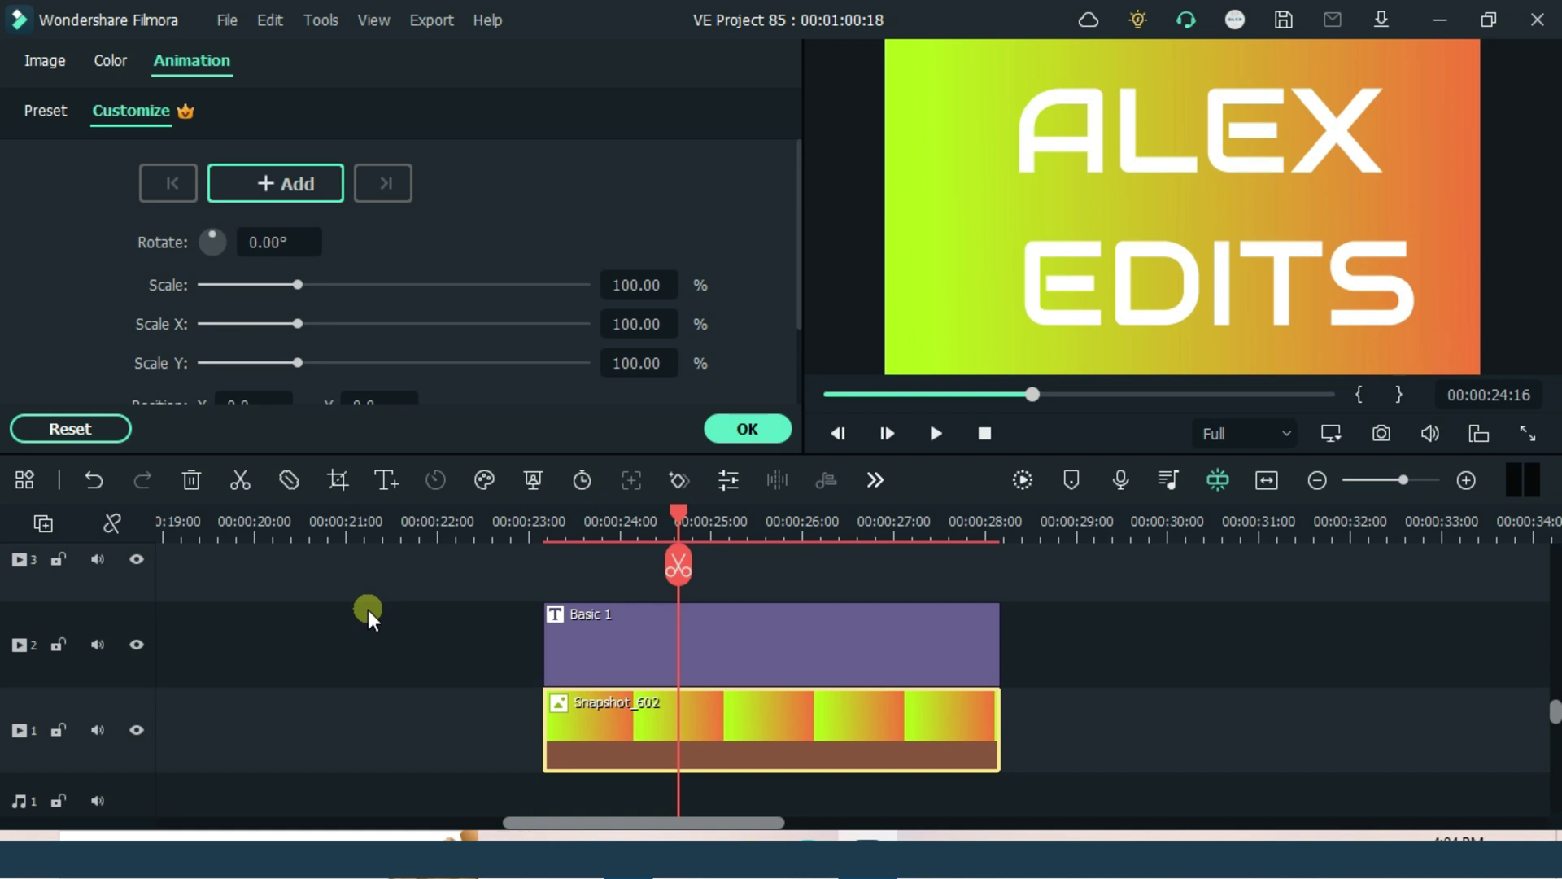
scroll(367, 615, "up", 1)
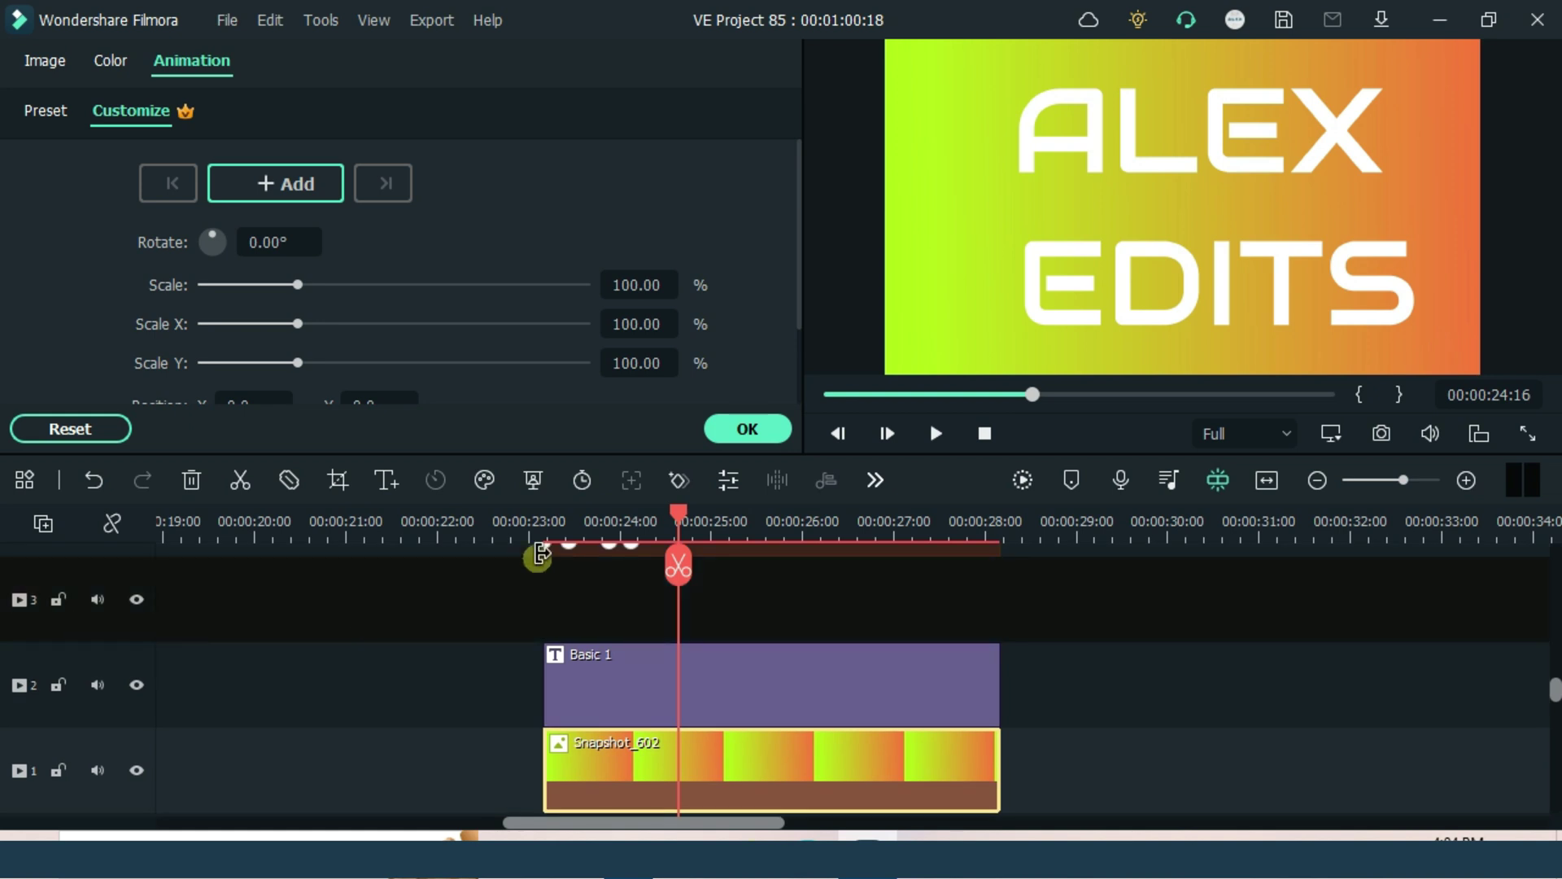
left_click(545, 529)
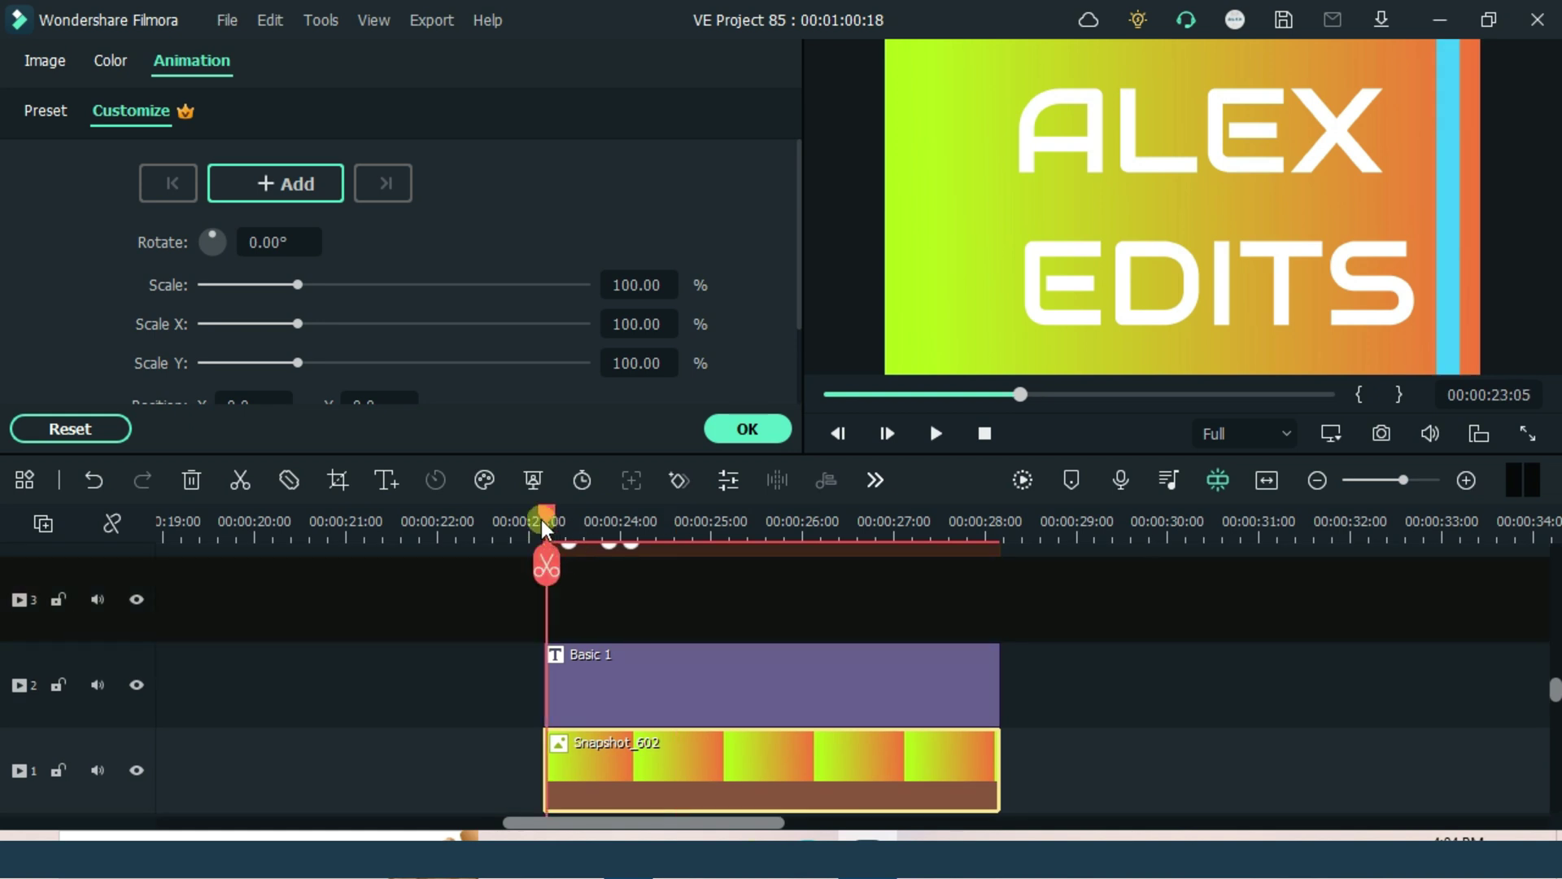
right_click(656, 593)
left_click(736, 211)
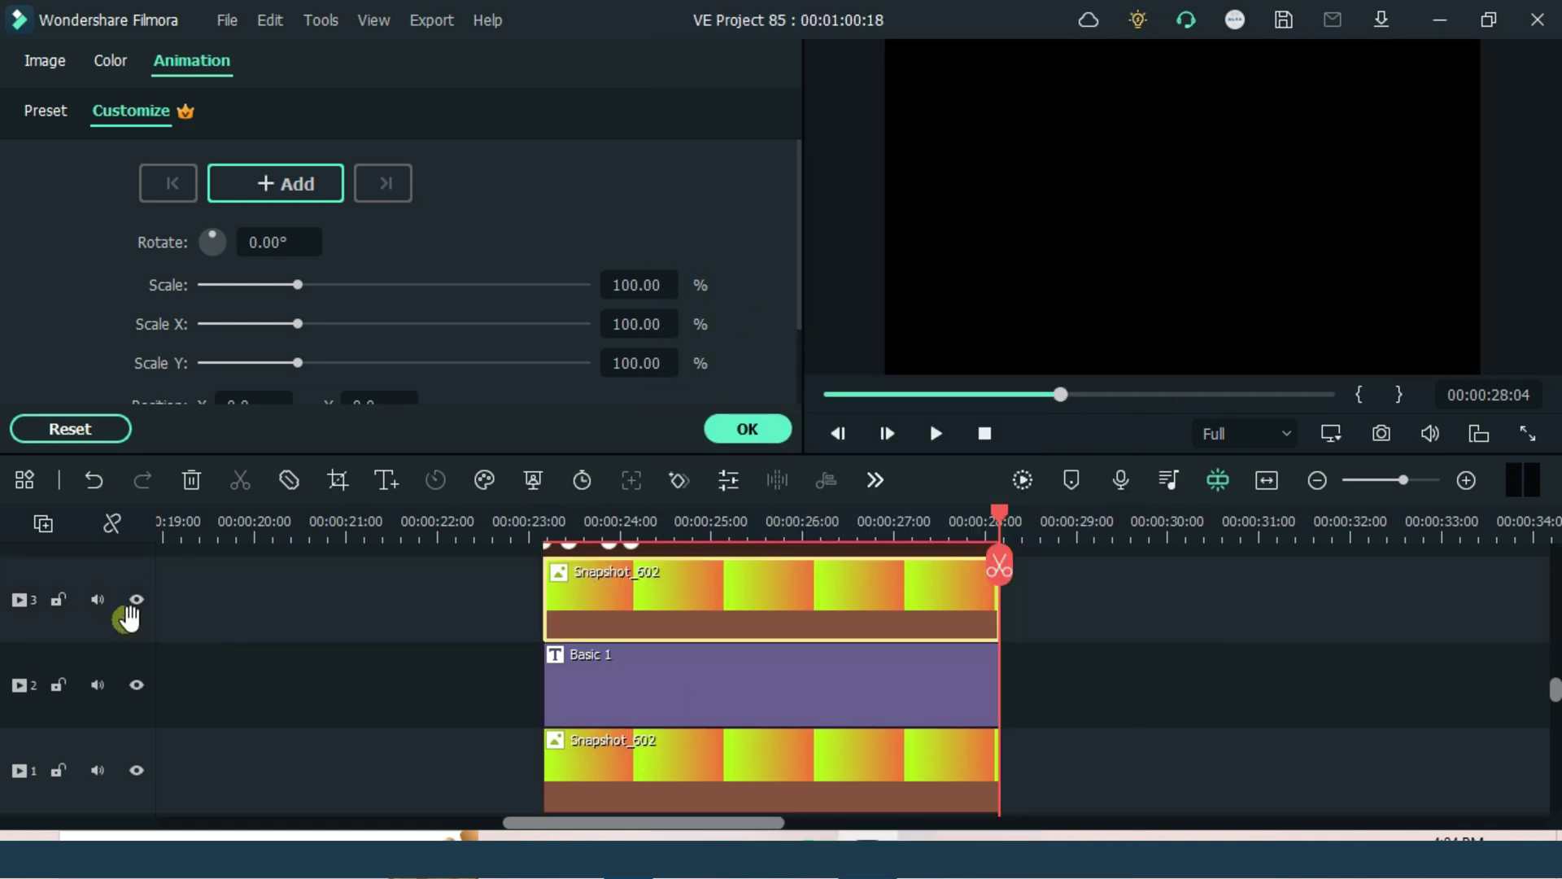
key("Up")
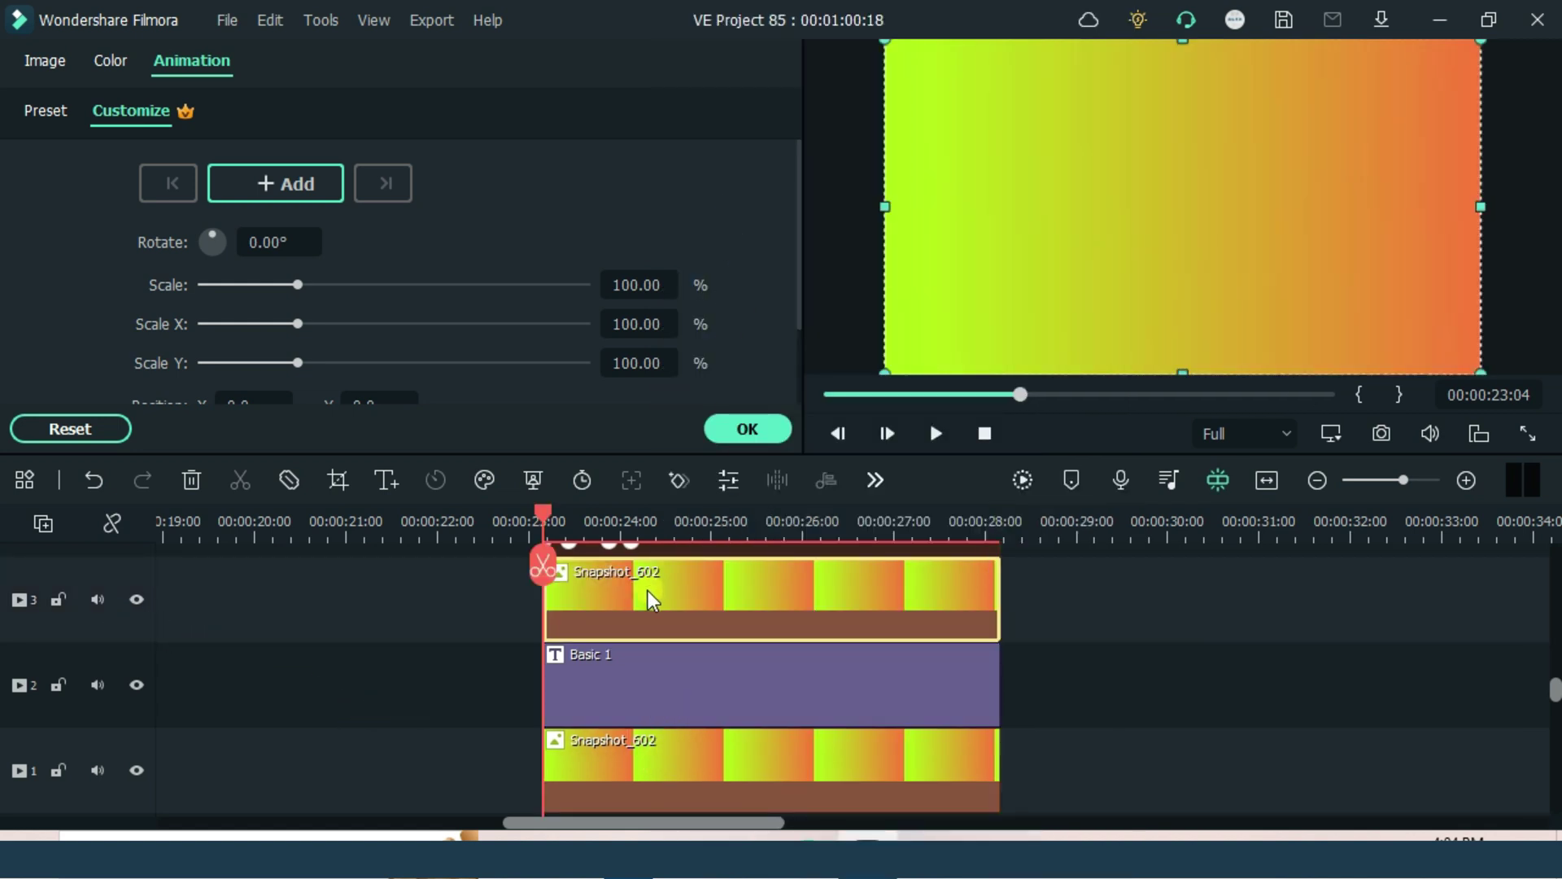
Apply a single-line mask to the top gradient, revealing all of ALEX EDITS, with a starting keyframe
left_click(46, 62)
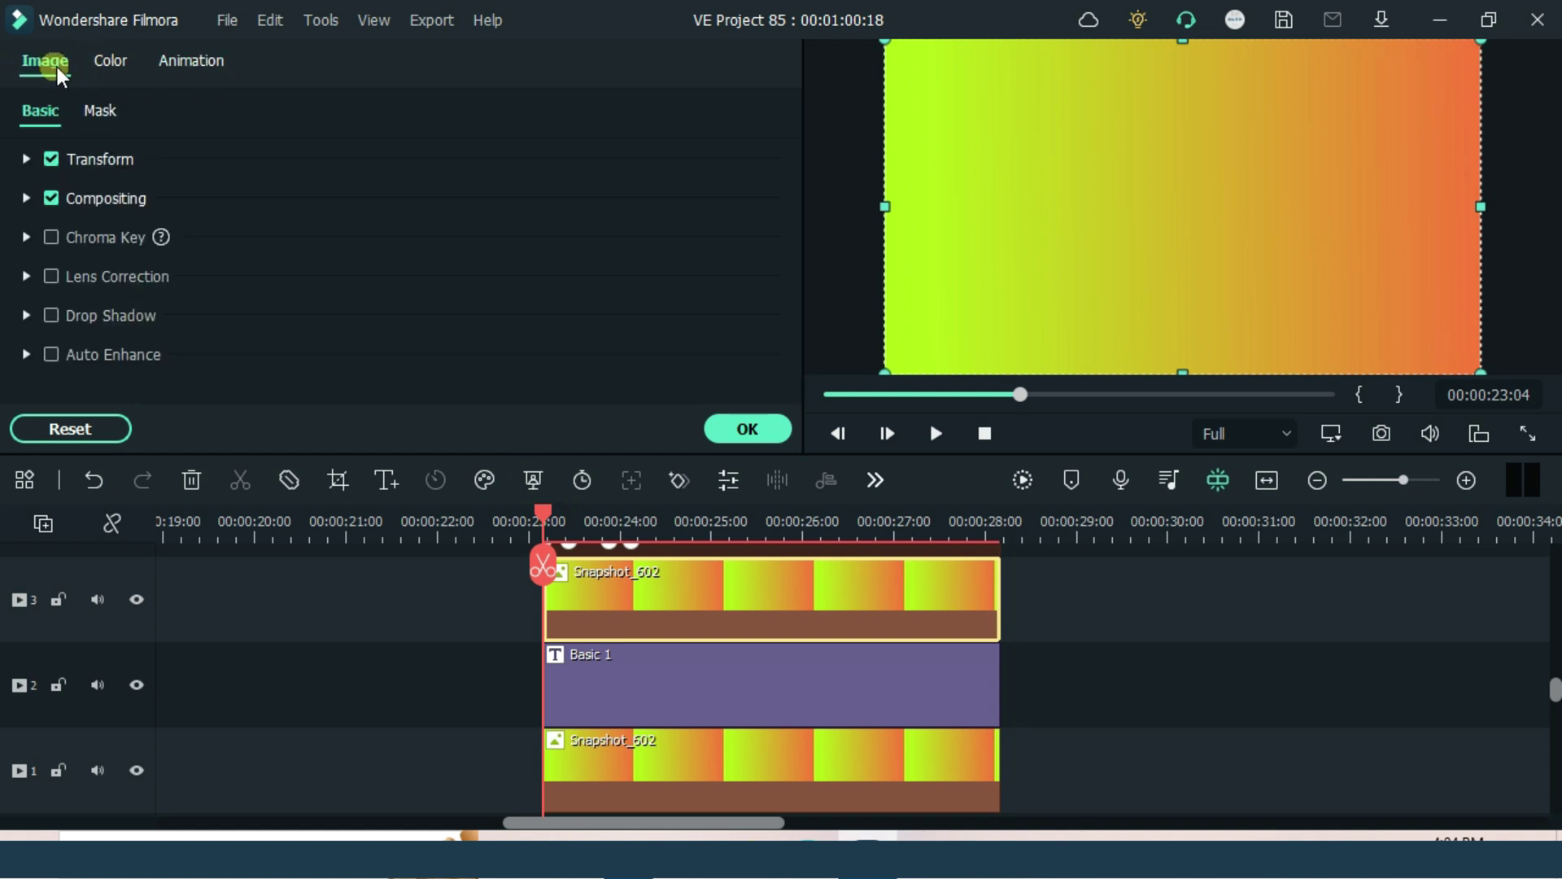
left_click(100, 111)
left_click(262, 346)
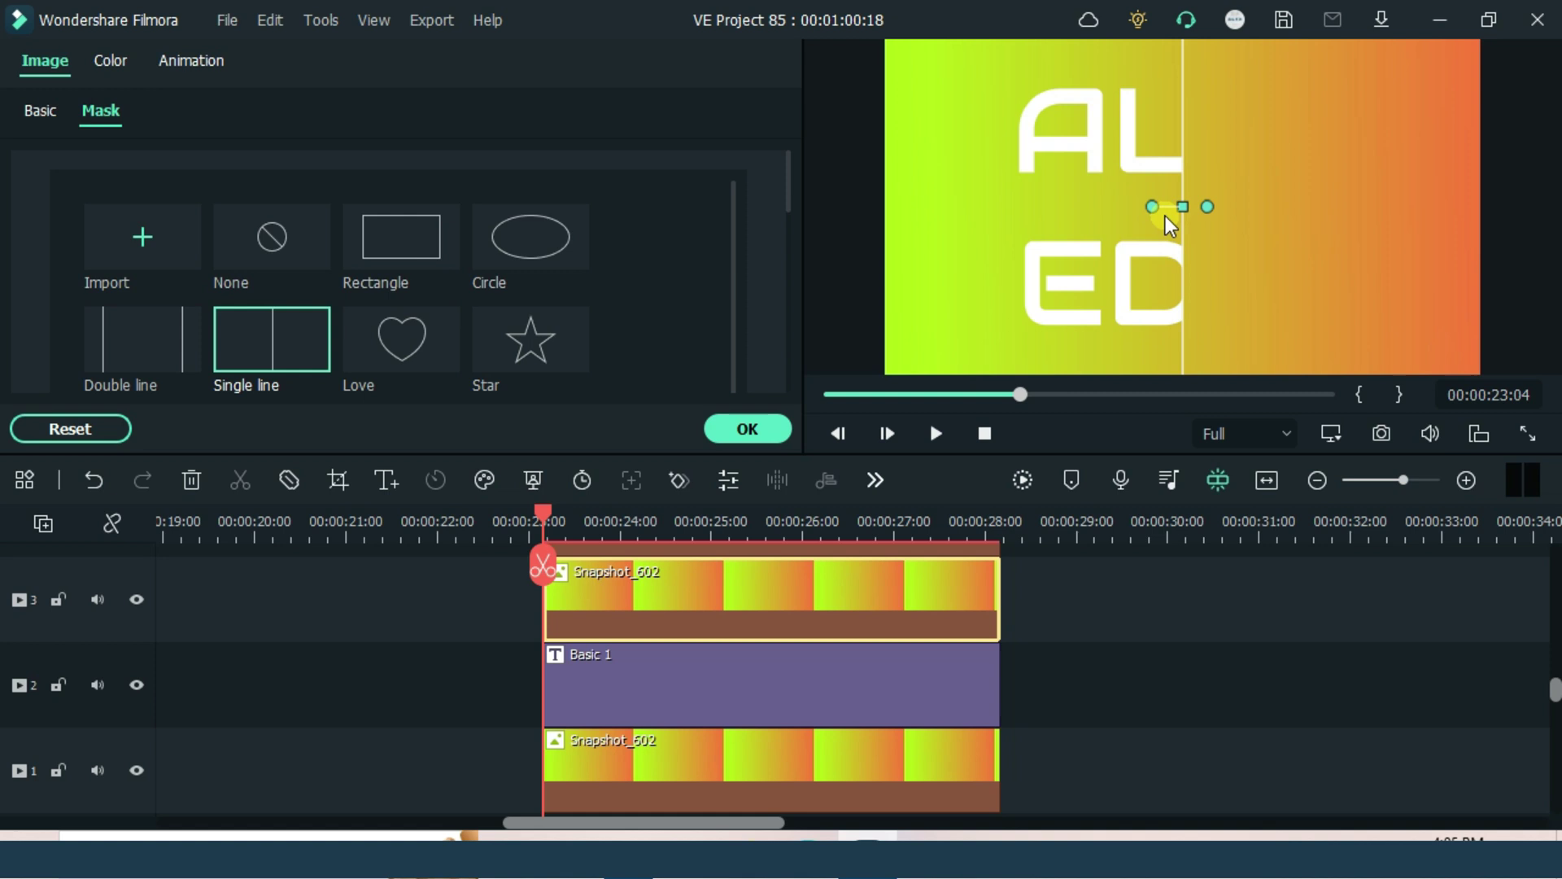
left_click_drag(1180, 206, 1483, 307)
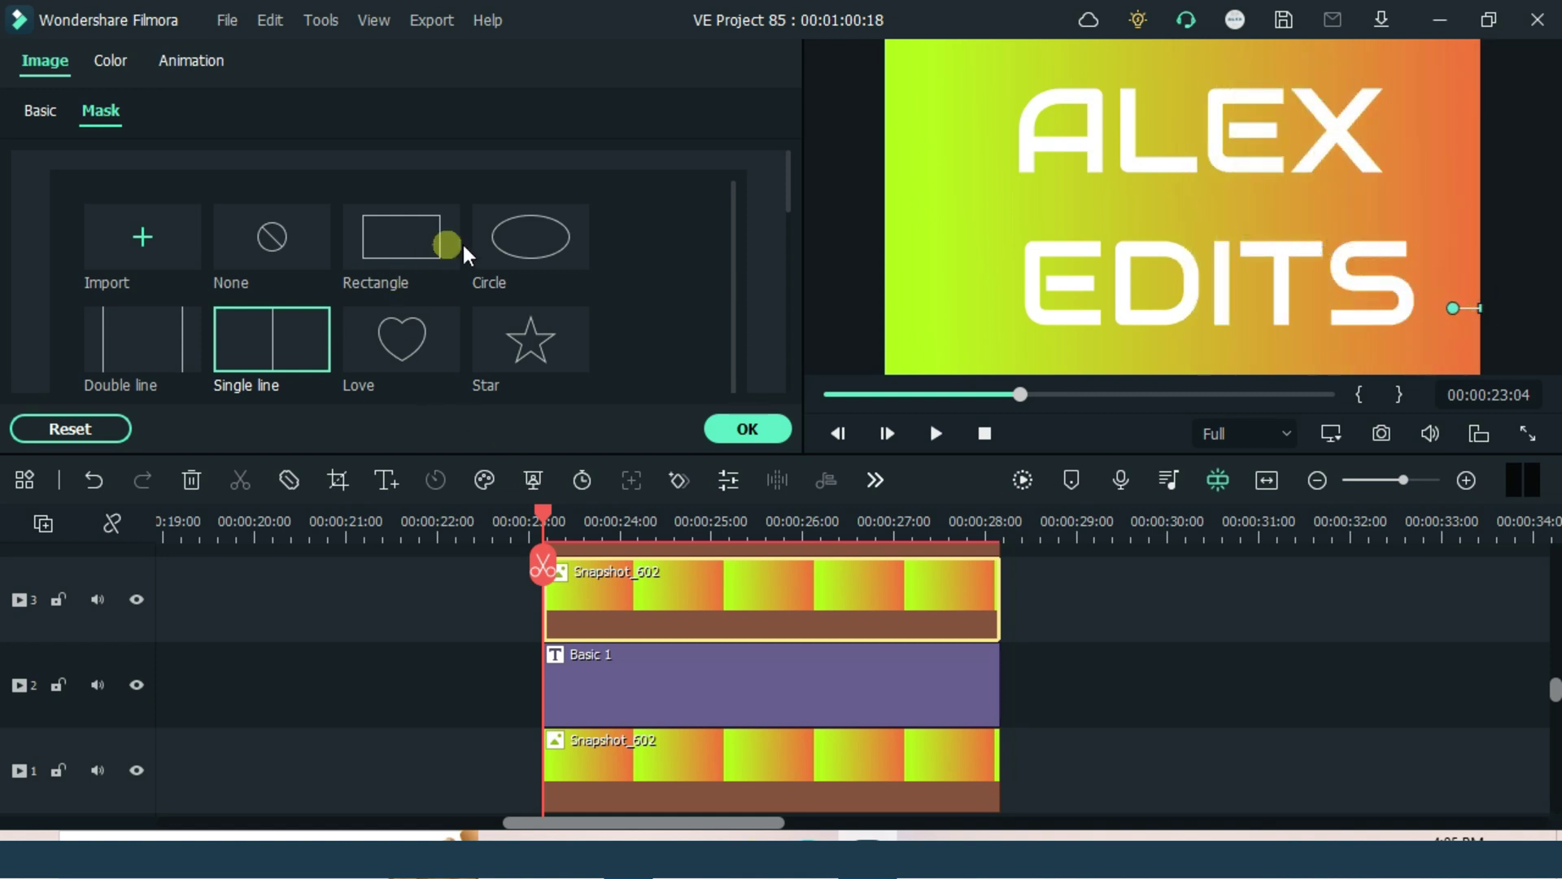
scroll(622, 309, "down", 3)
left_click(304, 358)
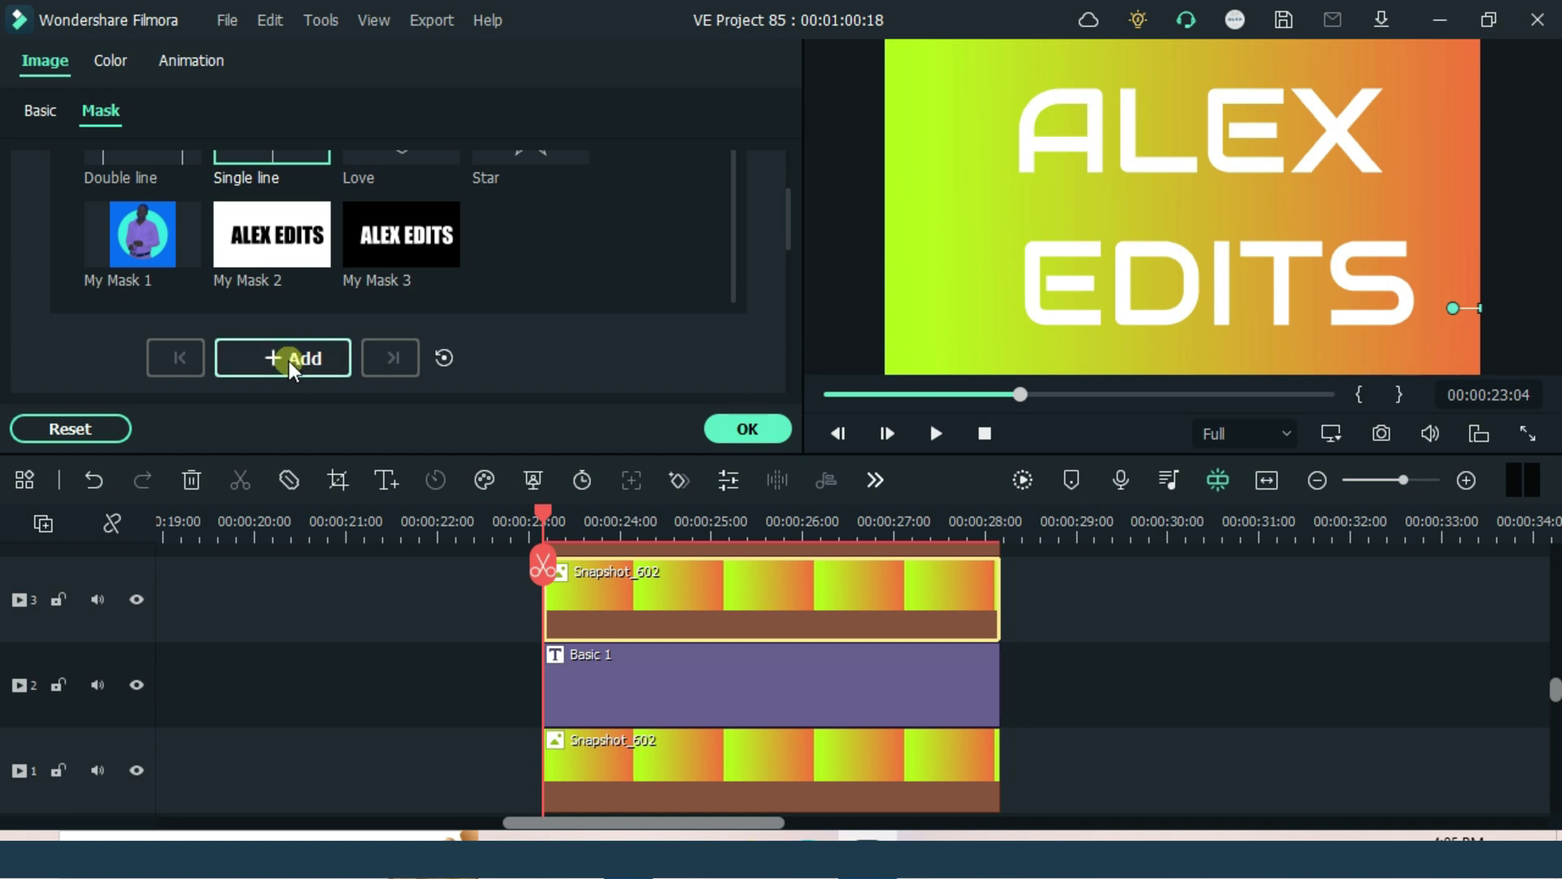
Keyframe the mask line sliding left at 23:11, 23:22 and 24:03 until the text is hidden
scroll(686, 721, "up", 3)
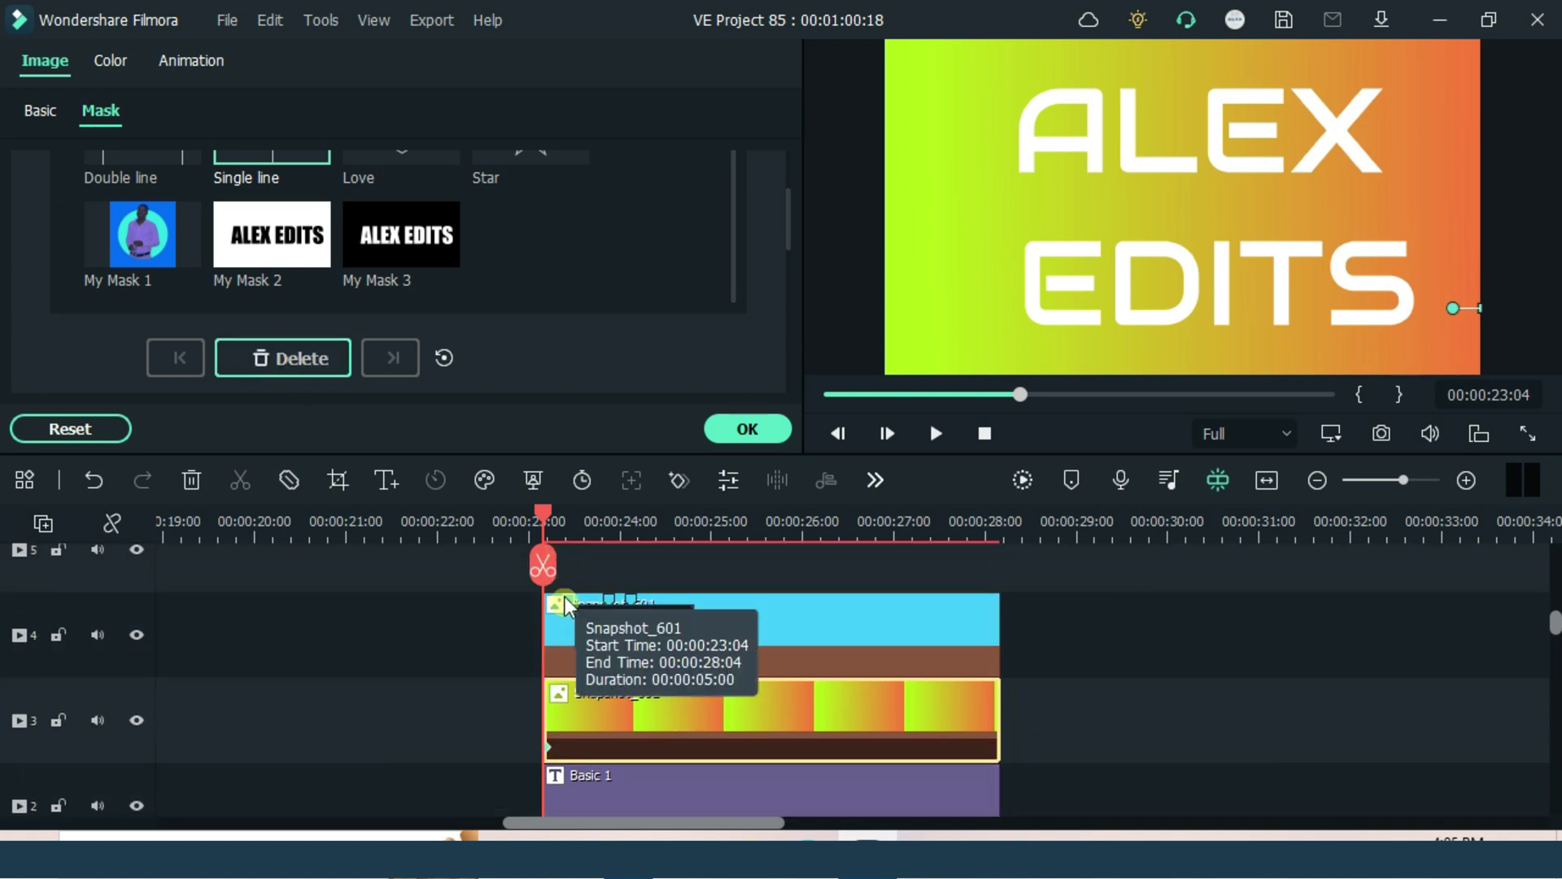
left_click(568, 598)
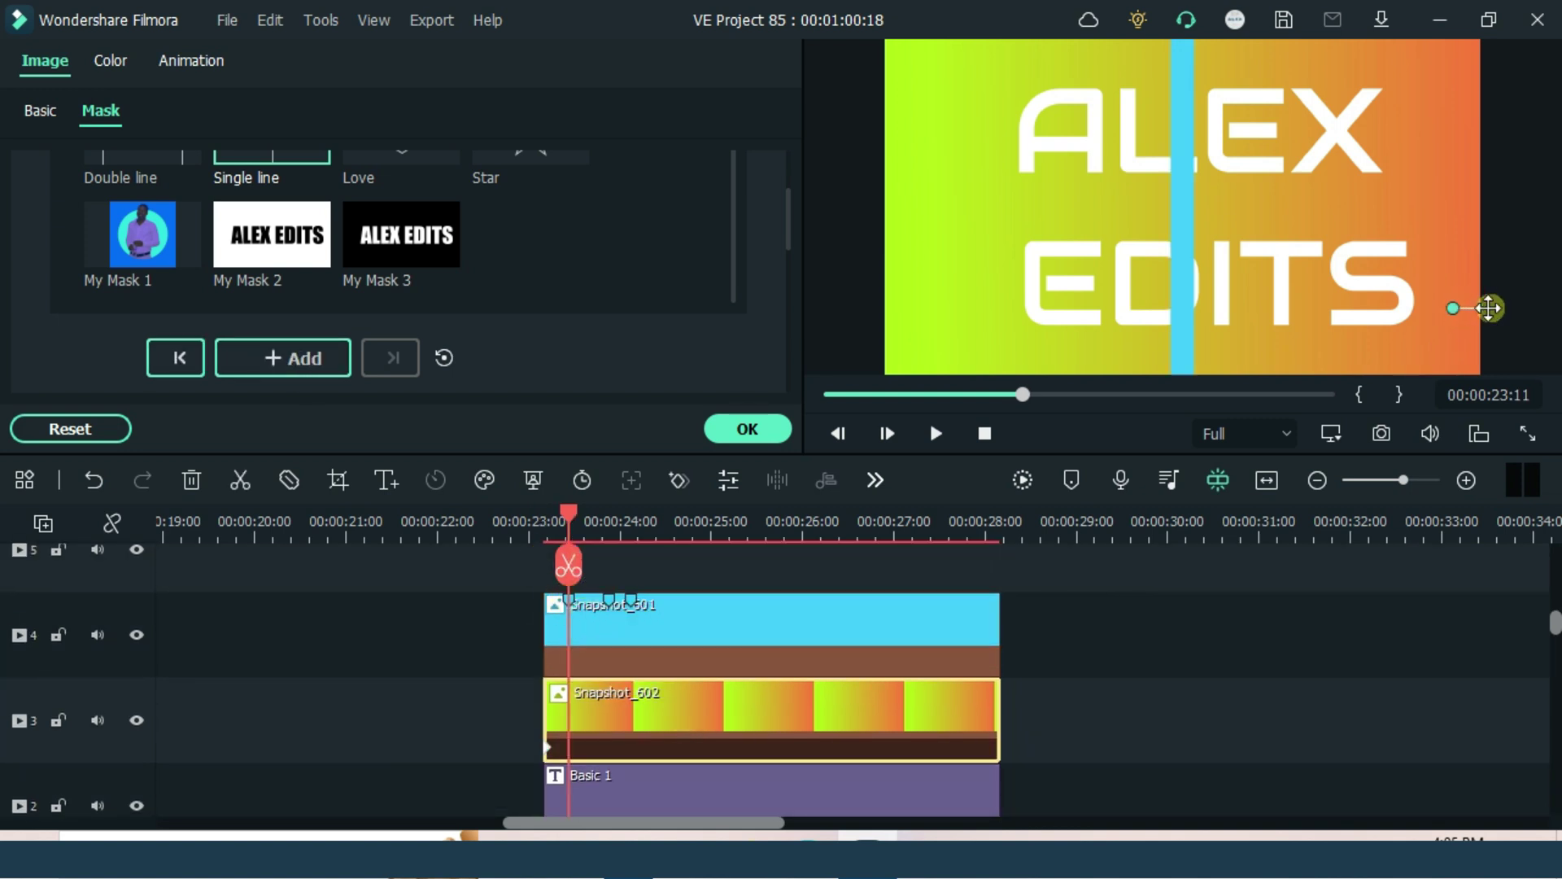
left_click_drag(1489, 308, 1181, 300)
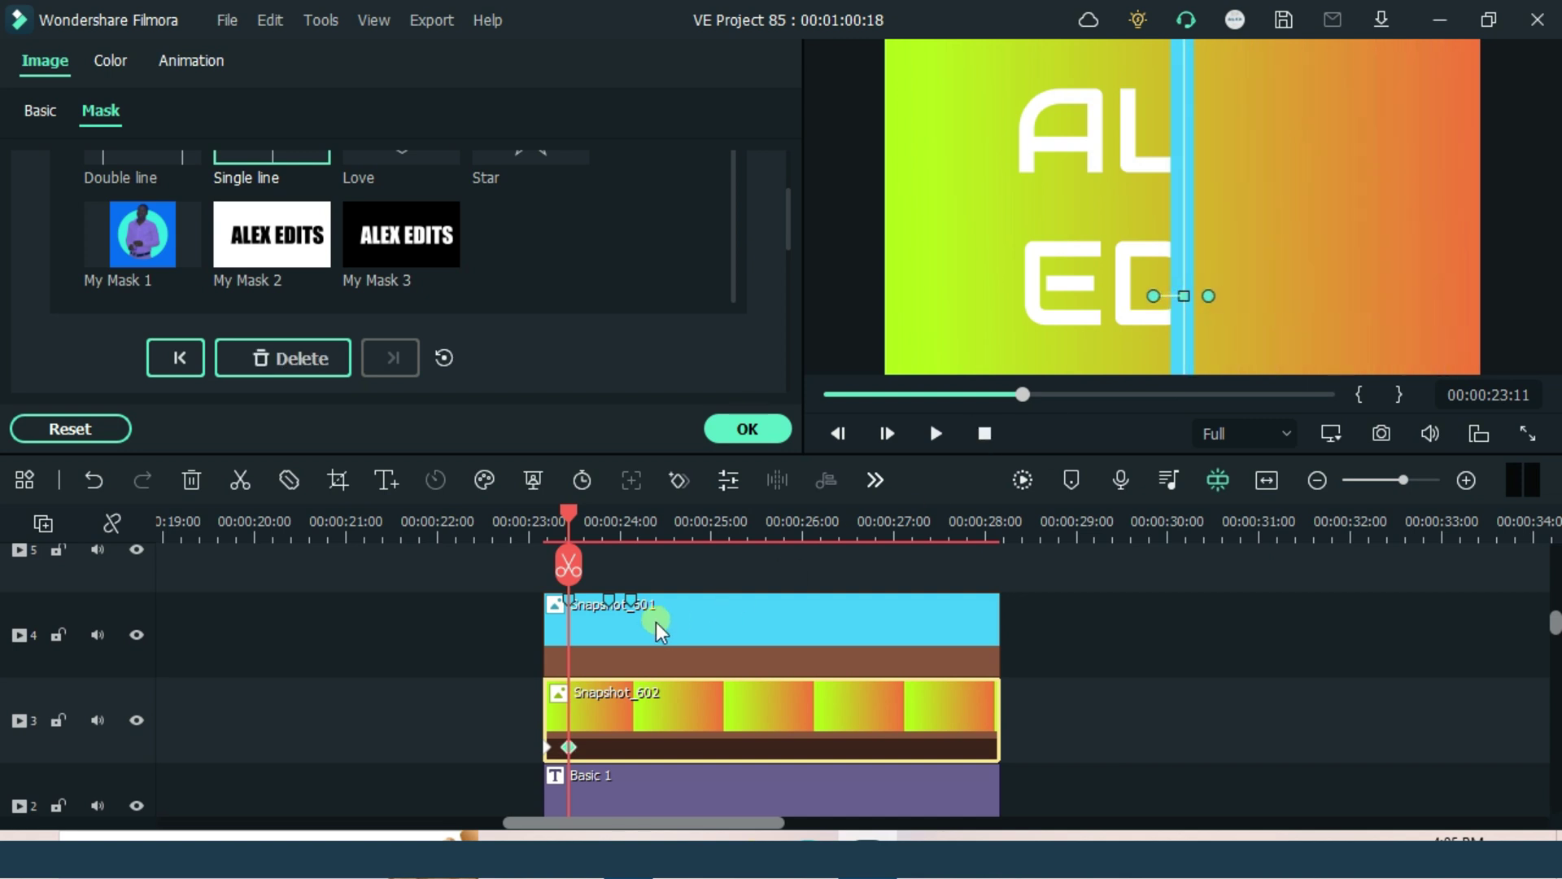
left_click(610, 574)
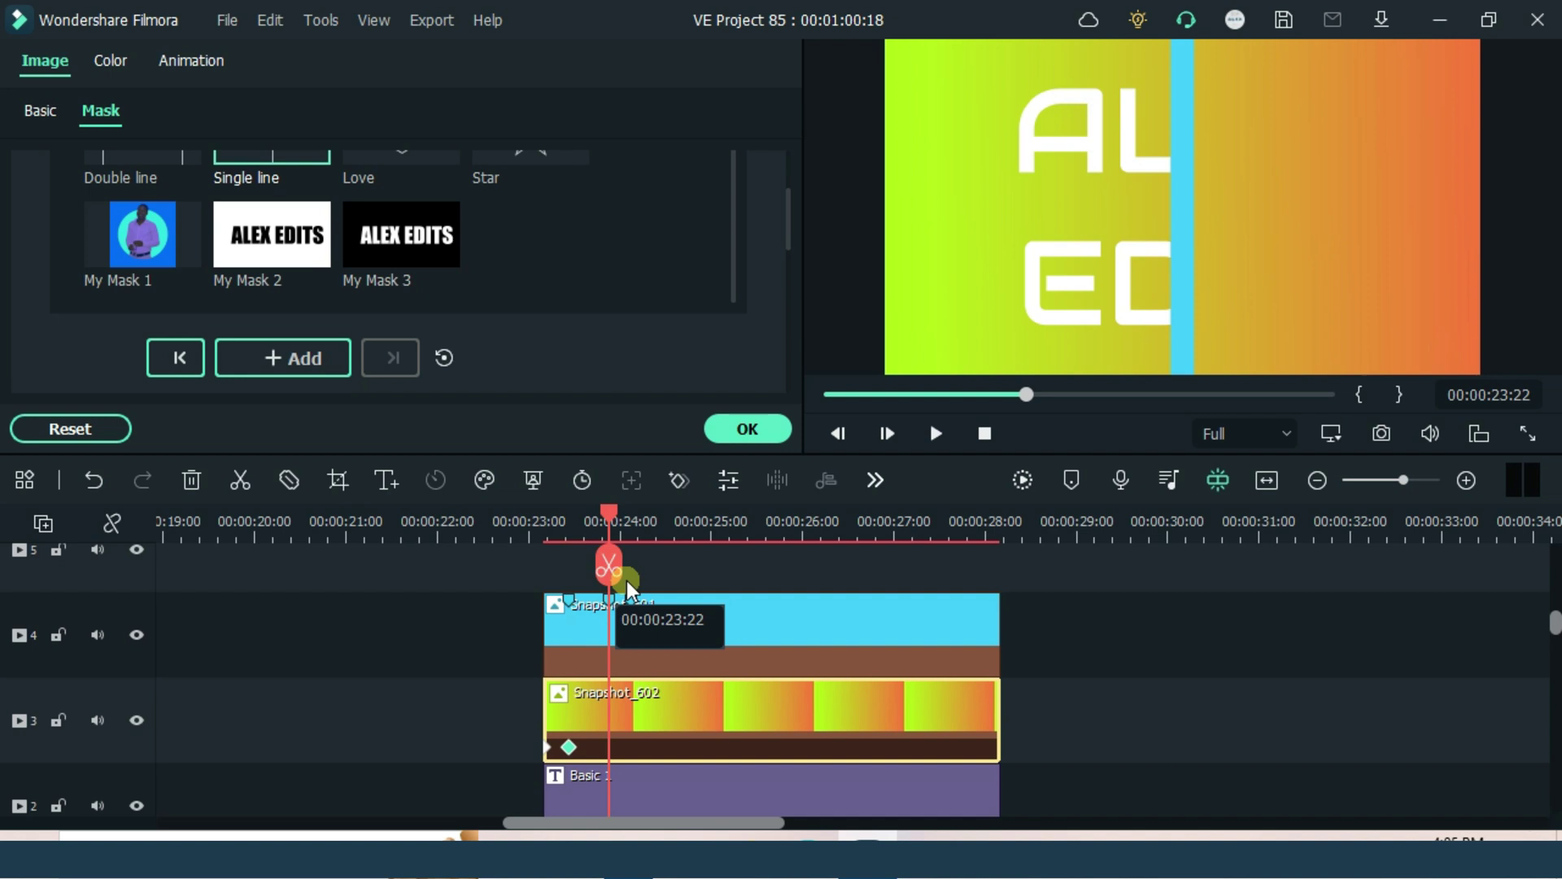
scroll(526, 310, "down", 3)
left_click(304, 213)
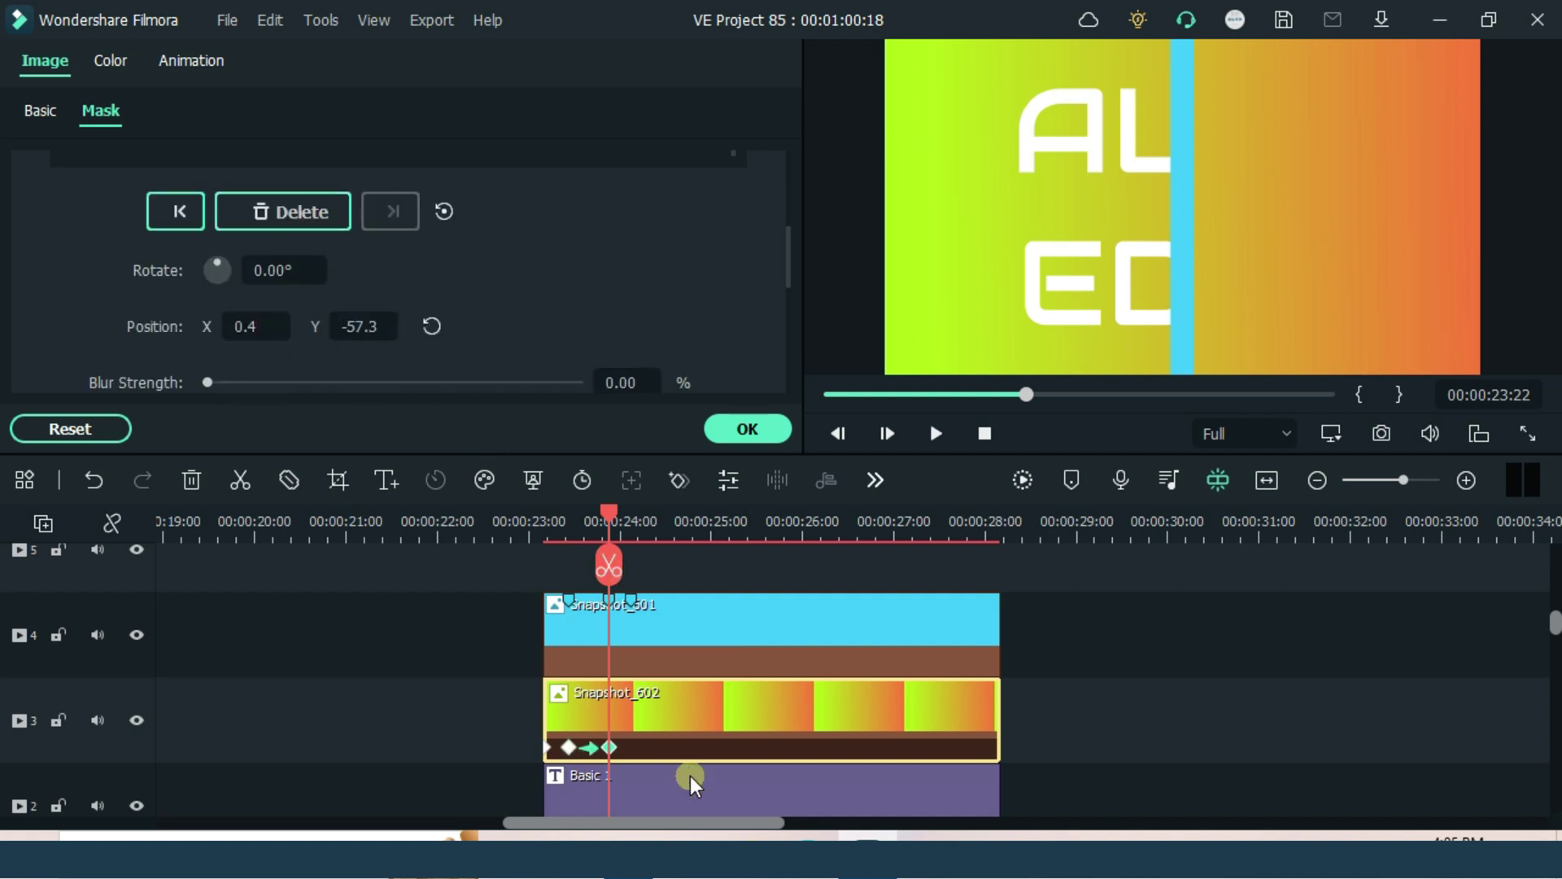
left_click(628, 598)
left_click(88, 471)
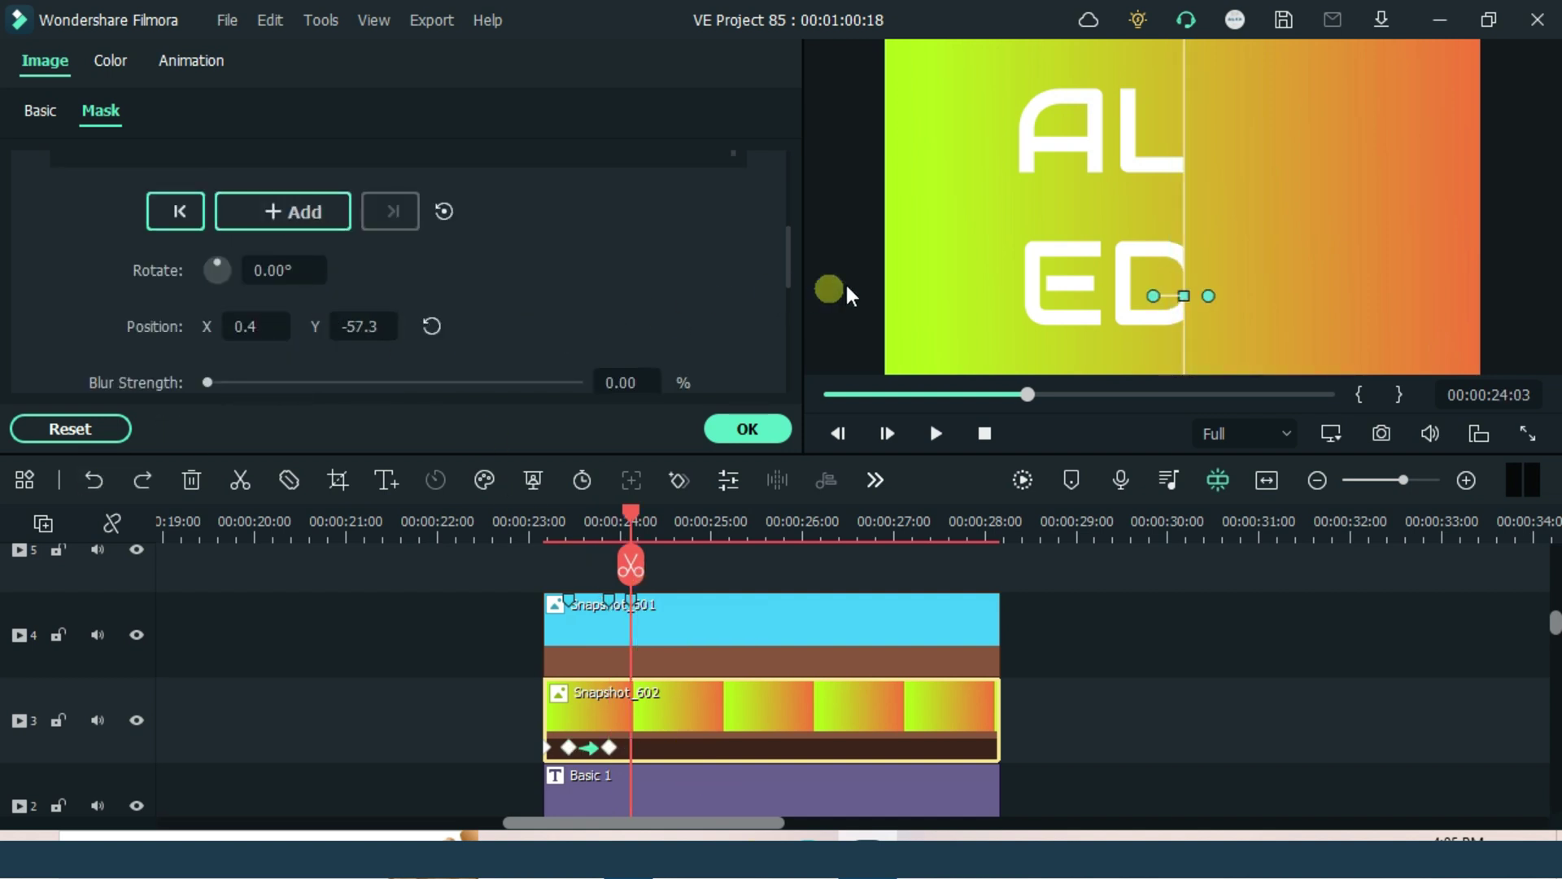
left_click_drag(1190, 298, 880, 284)
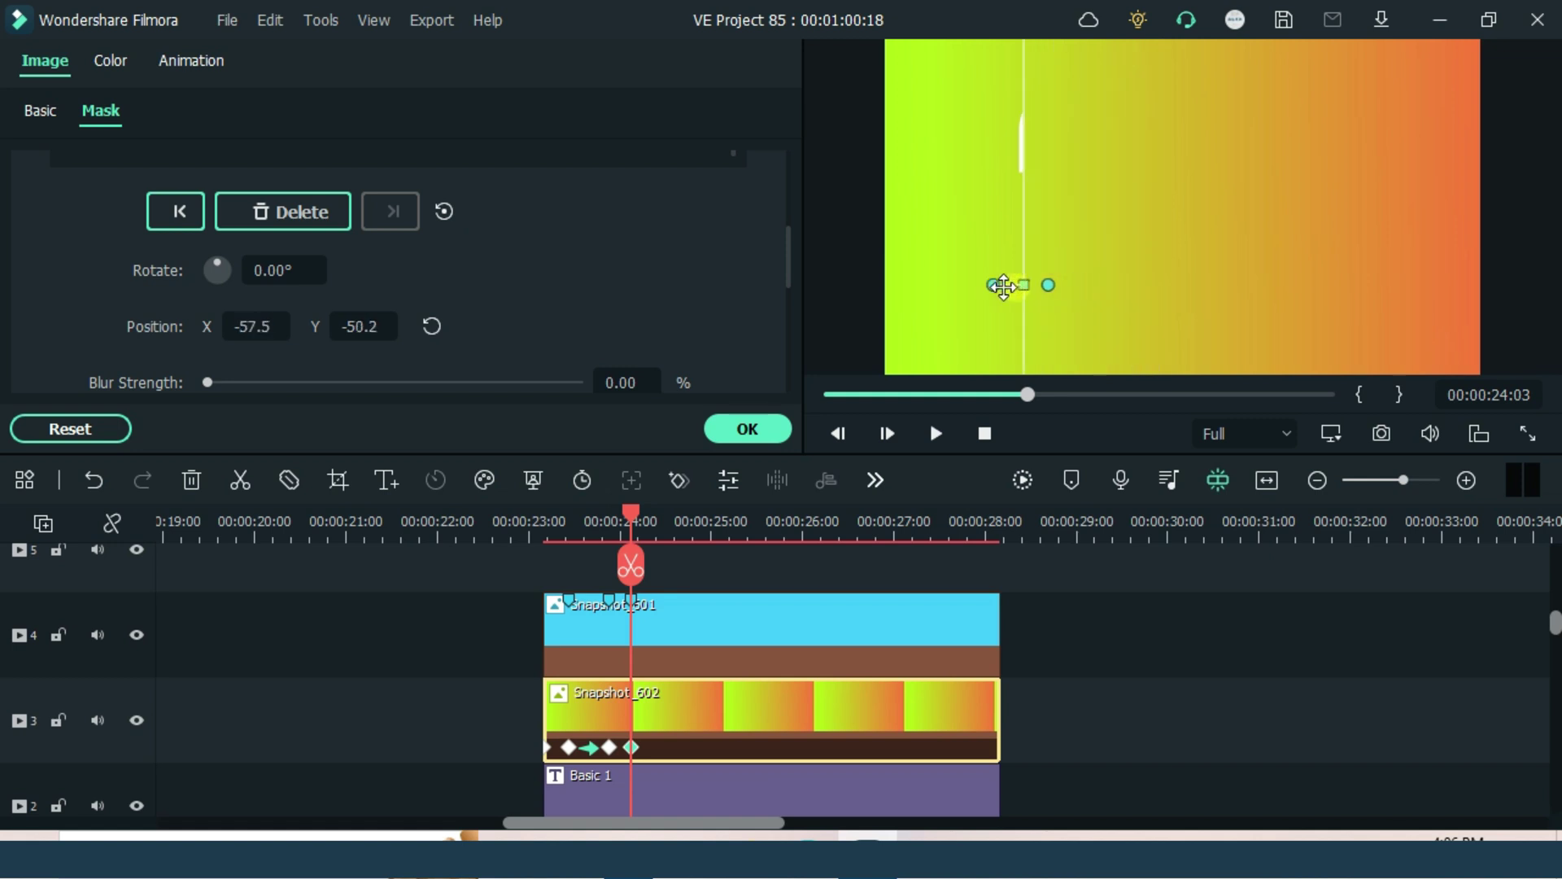
Render a timeline preview and play the ALEX EDITS wipe from 22:18
scroll(856, 636, "up", 1)
left_click(856, 636)
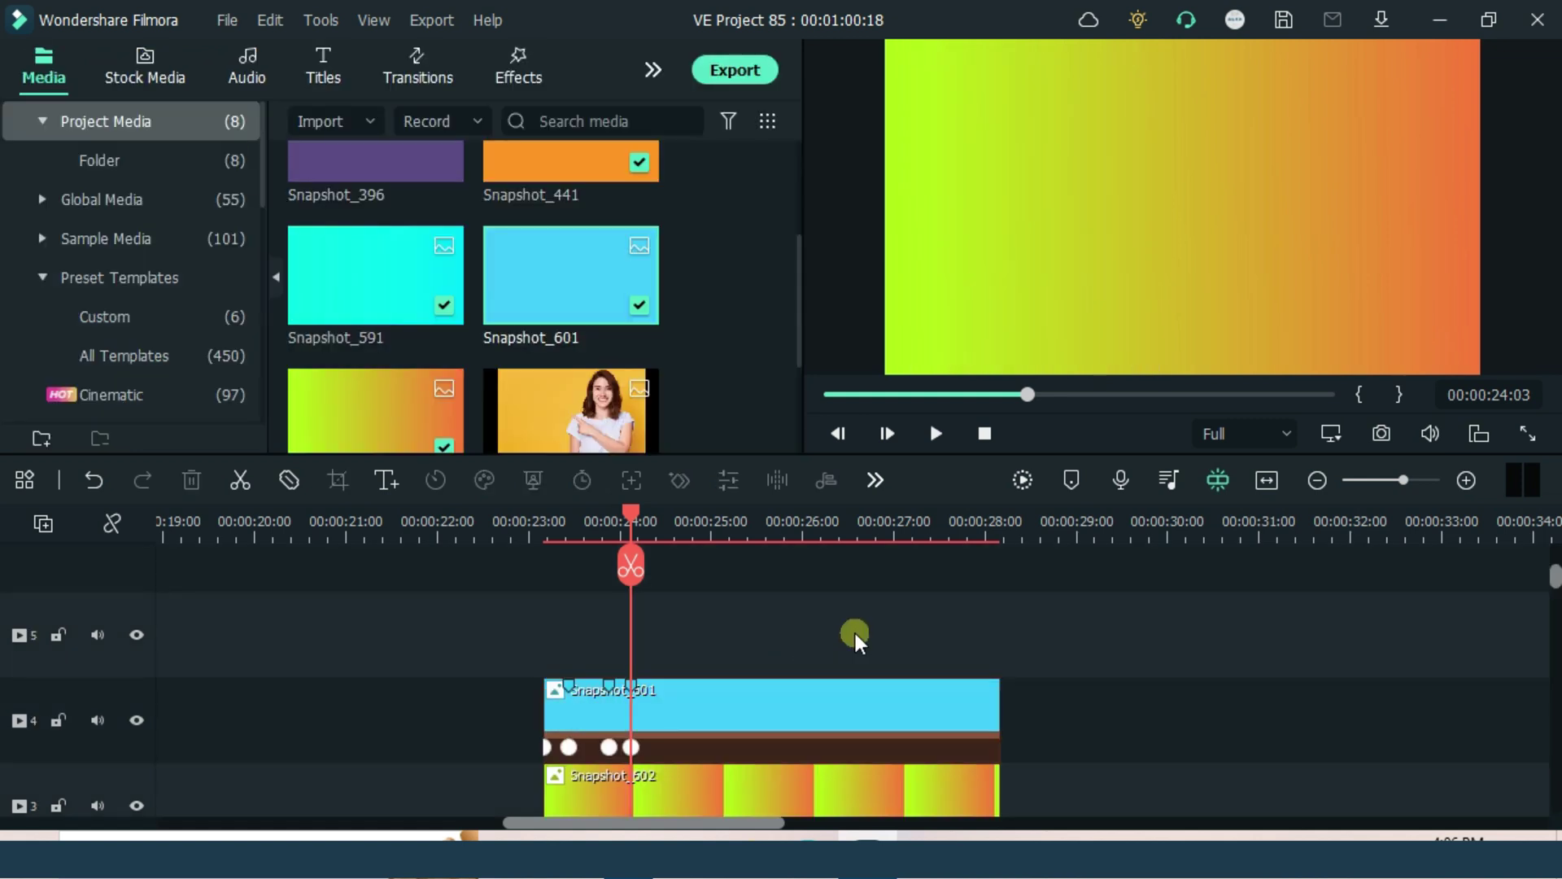
left_click(1020, 481)
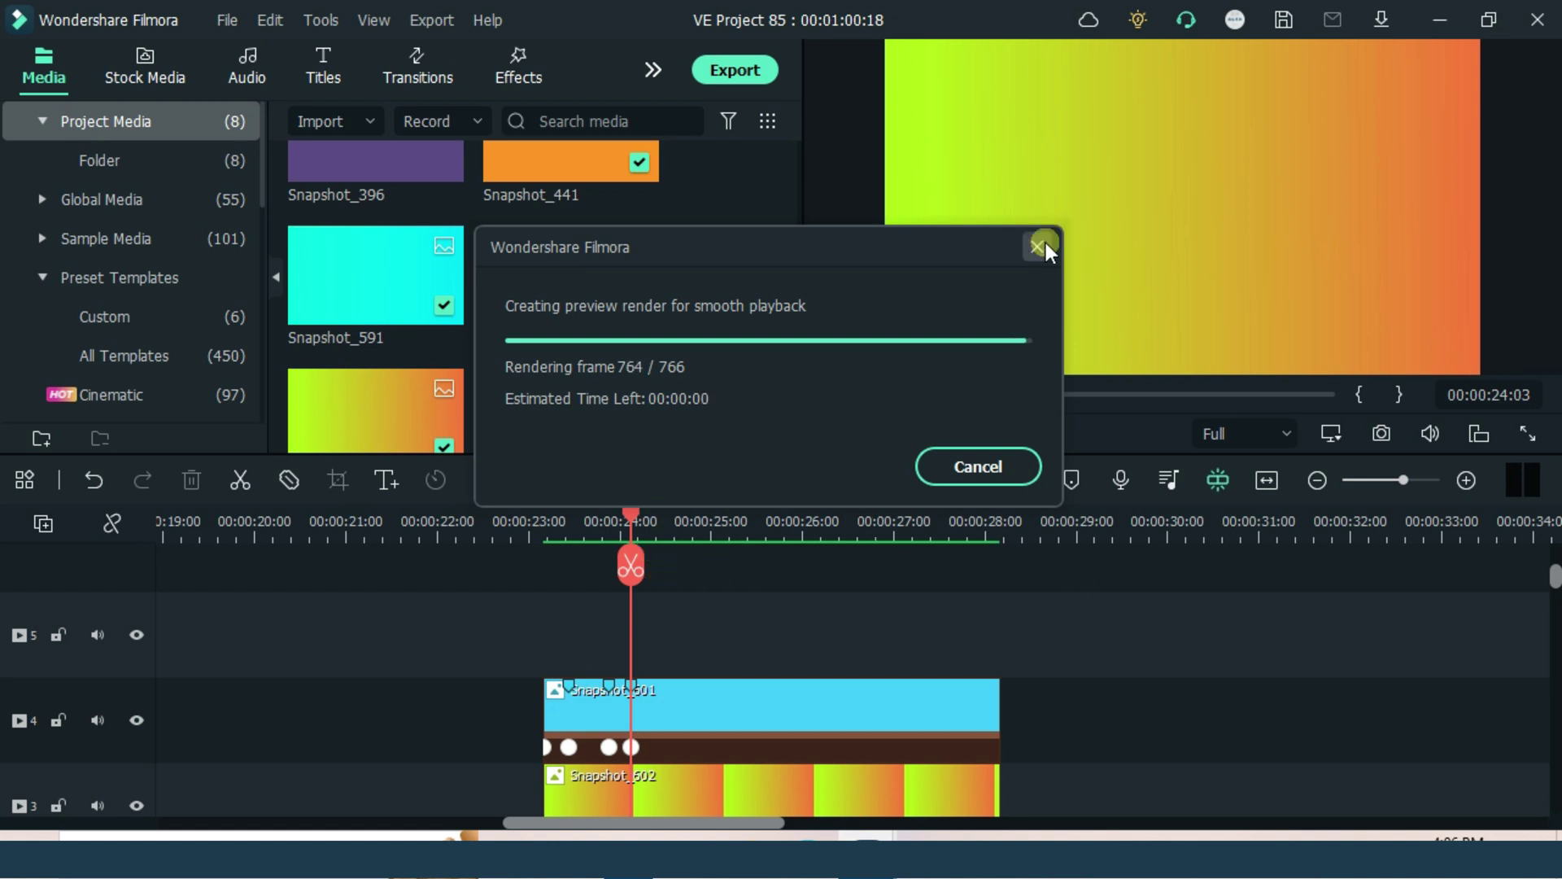
scroll(701, 726, "down", 1)
left_click(488, 518)
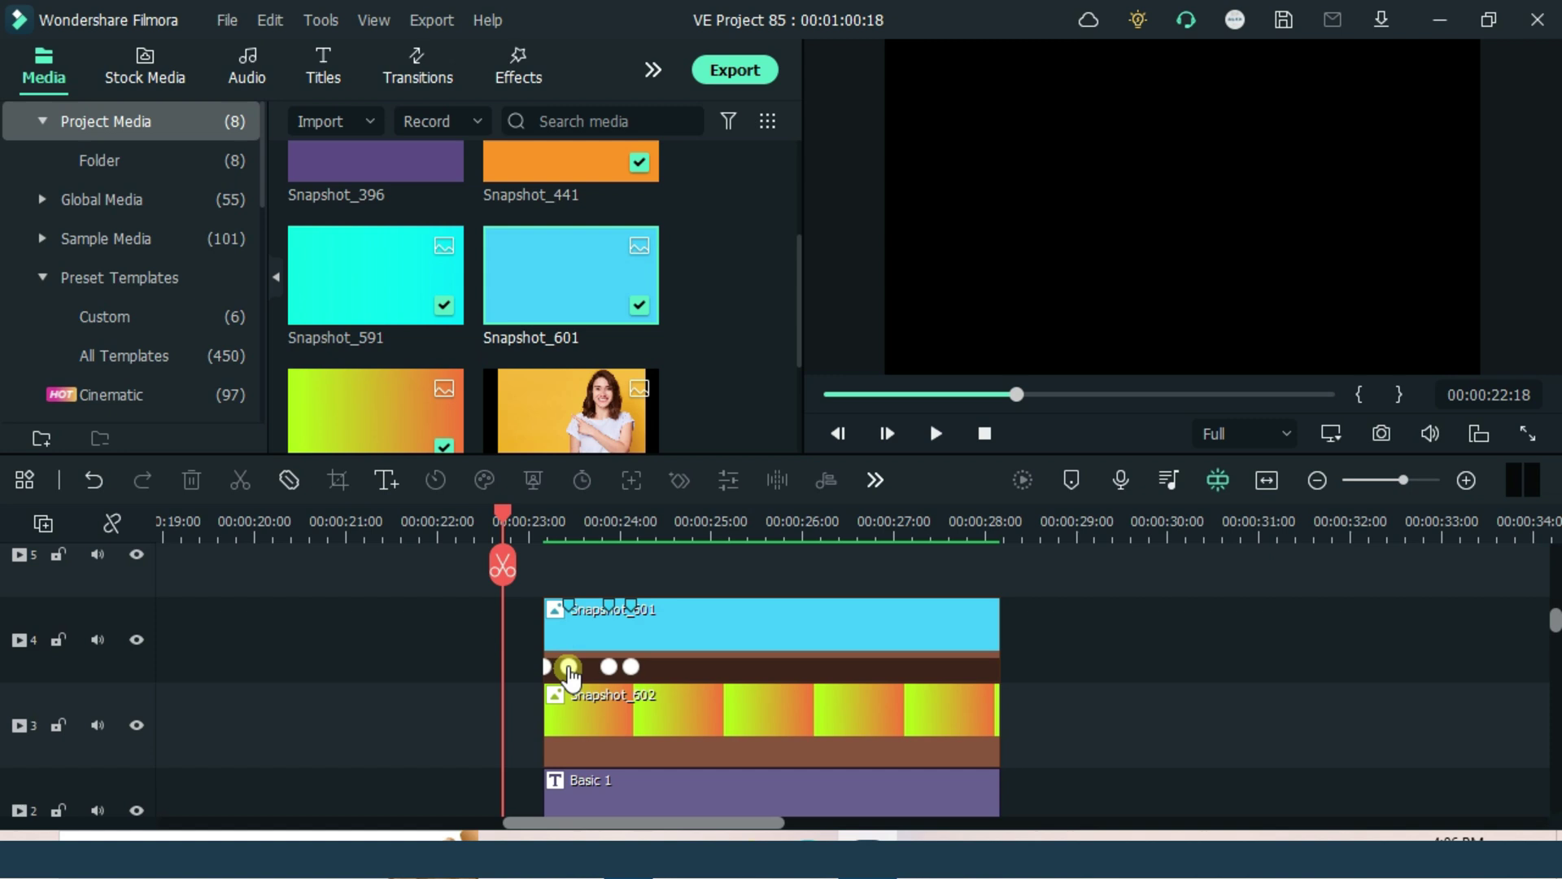
key("space")
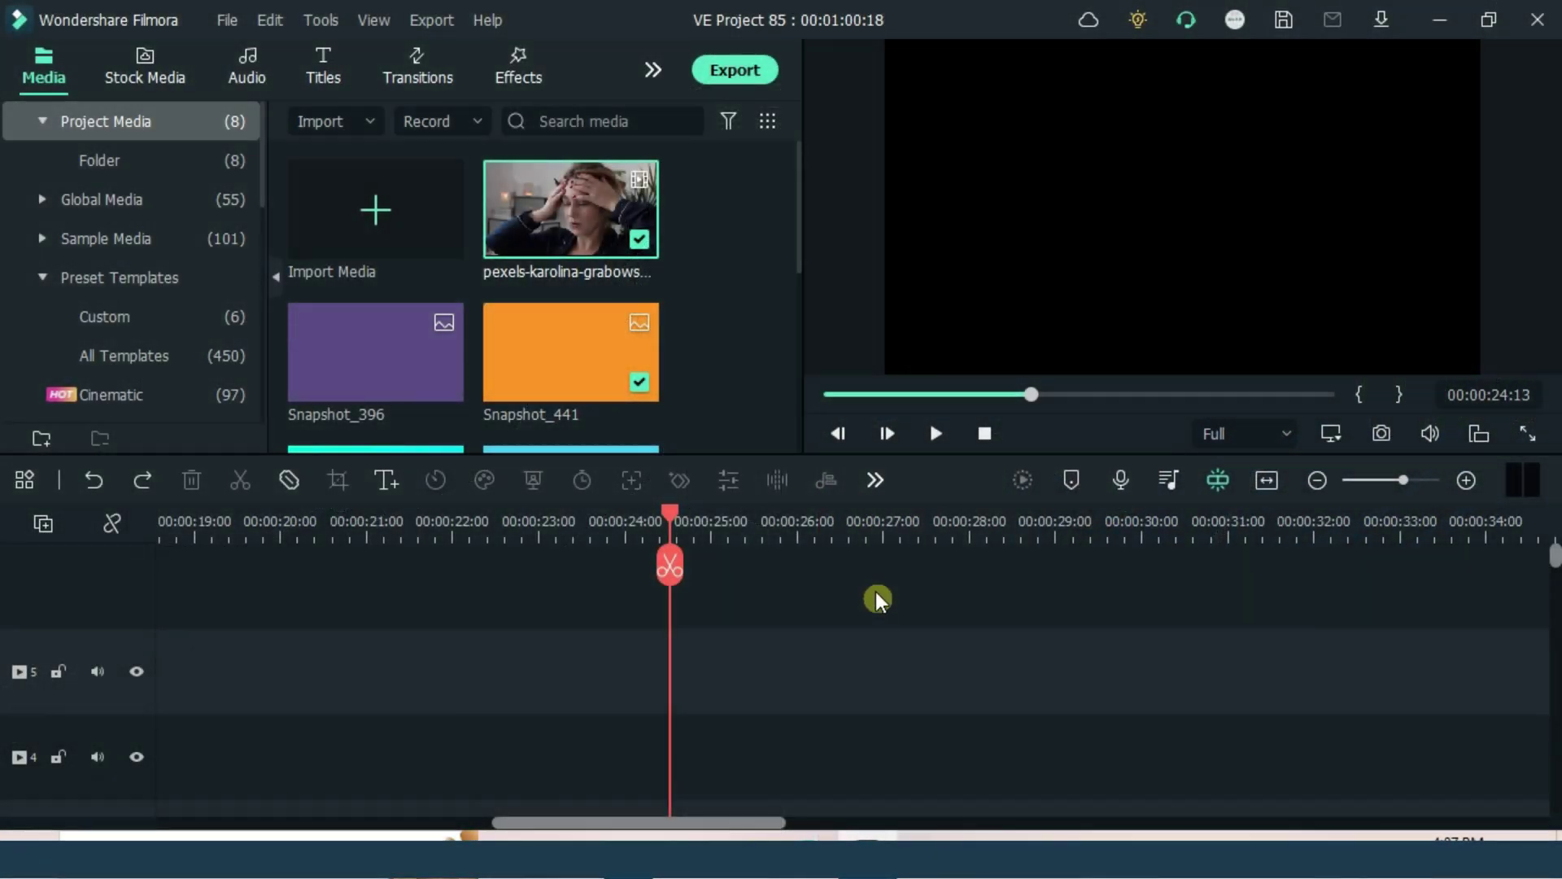
Add the pexels-karolina-grabowska video with project settings kept, and paste a copy onto track 5
left_click_drag(571, 232, 391, 690)
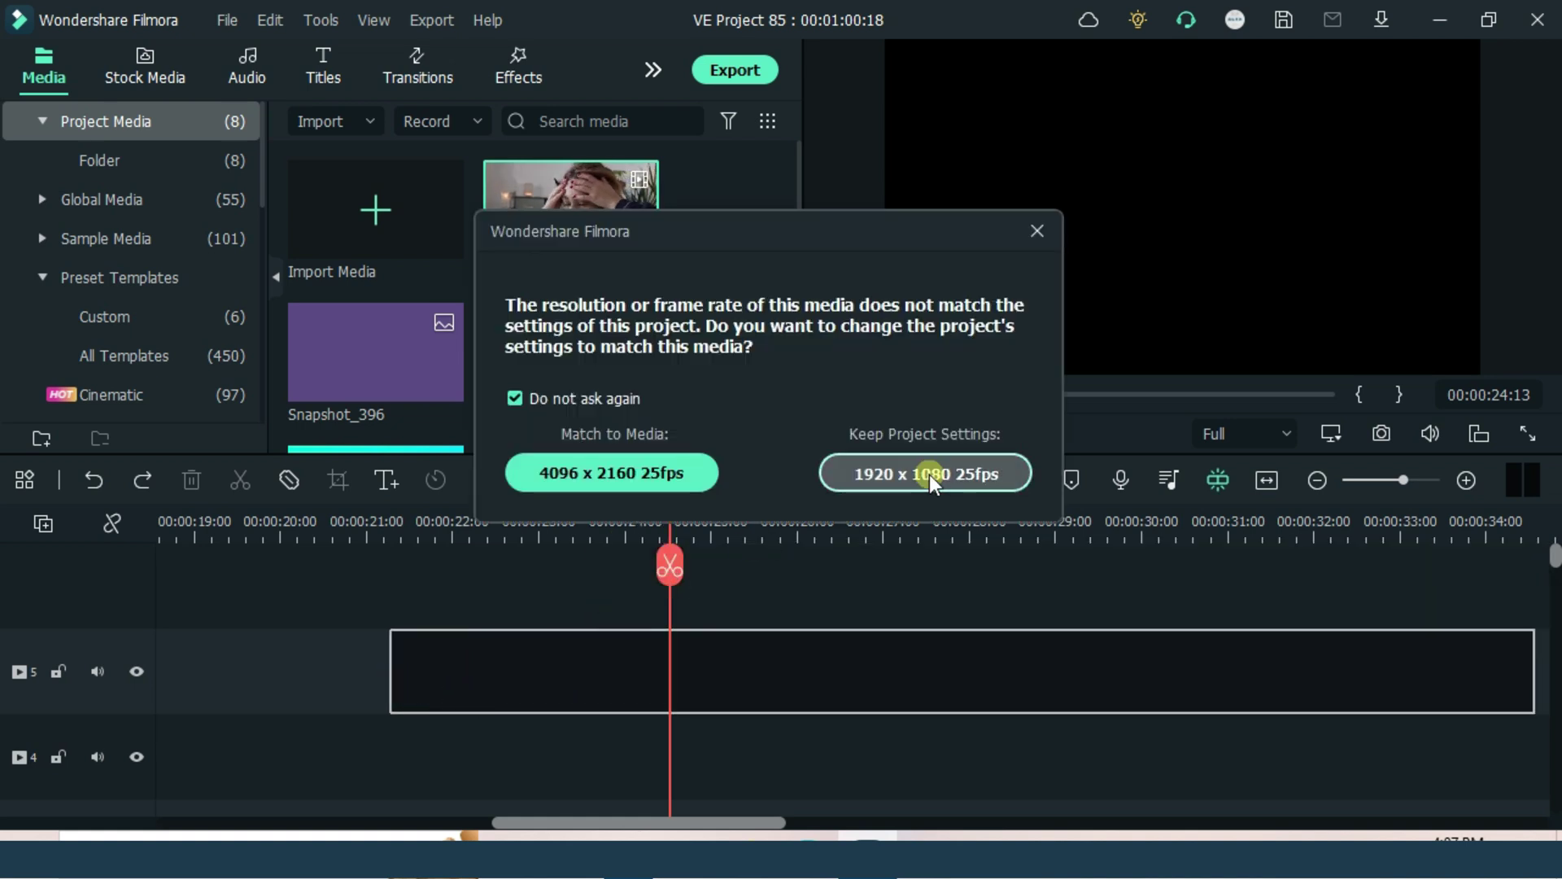
left_click(925, 472)
right_click(715, 740)
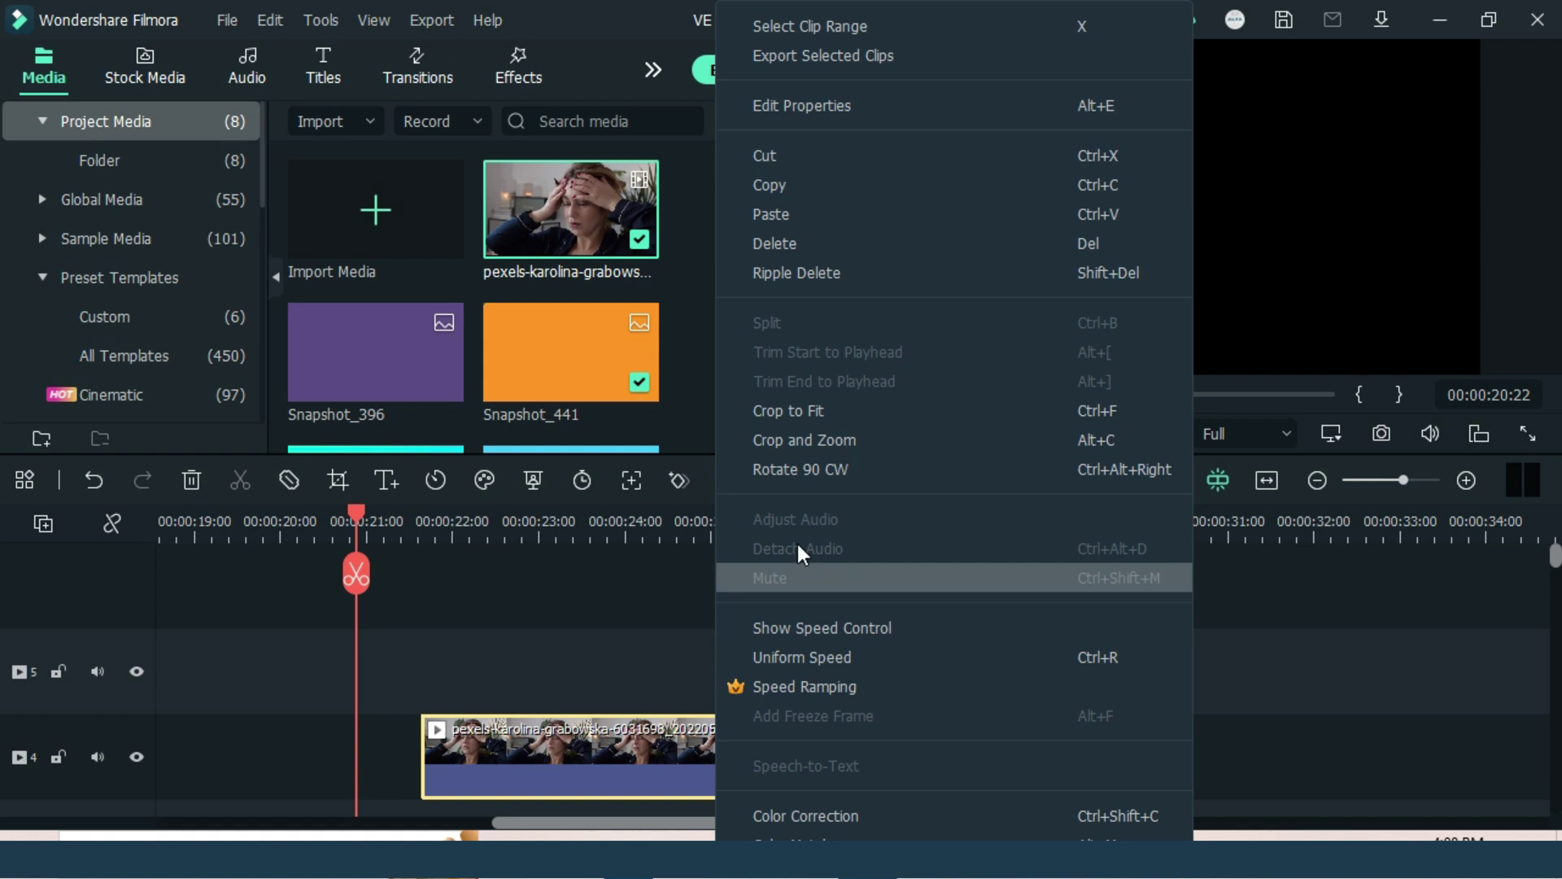
left_click(826, 191)
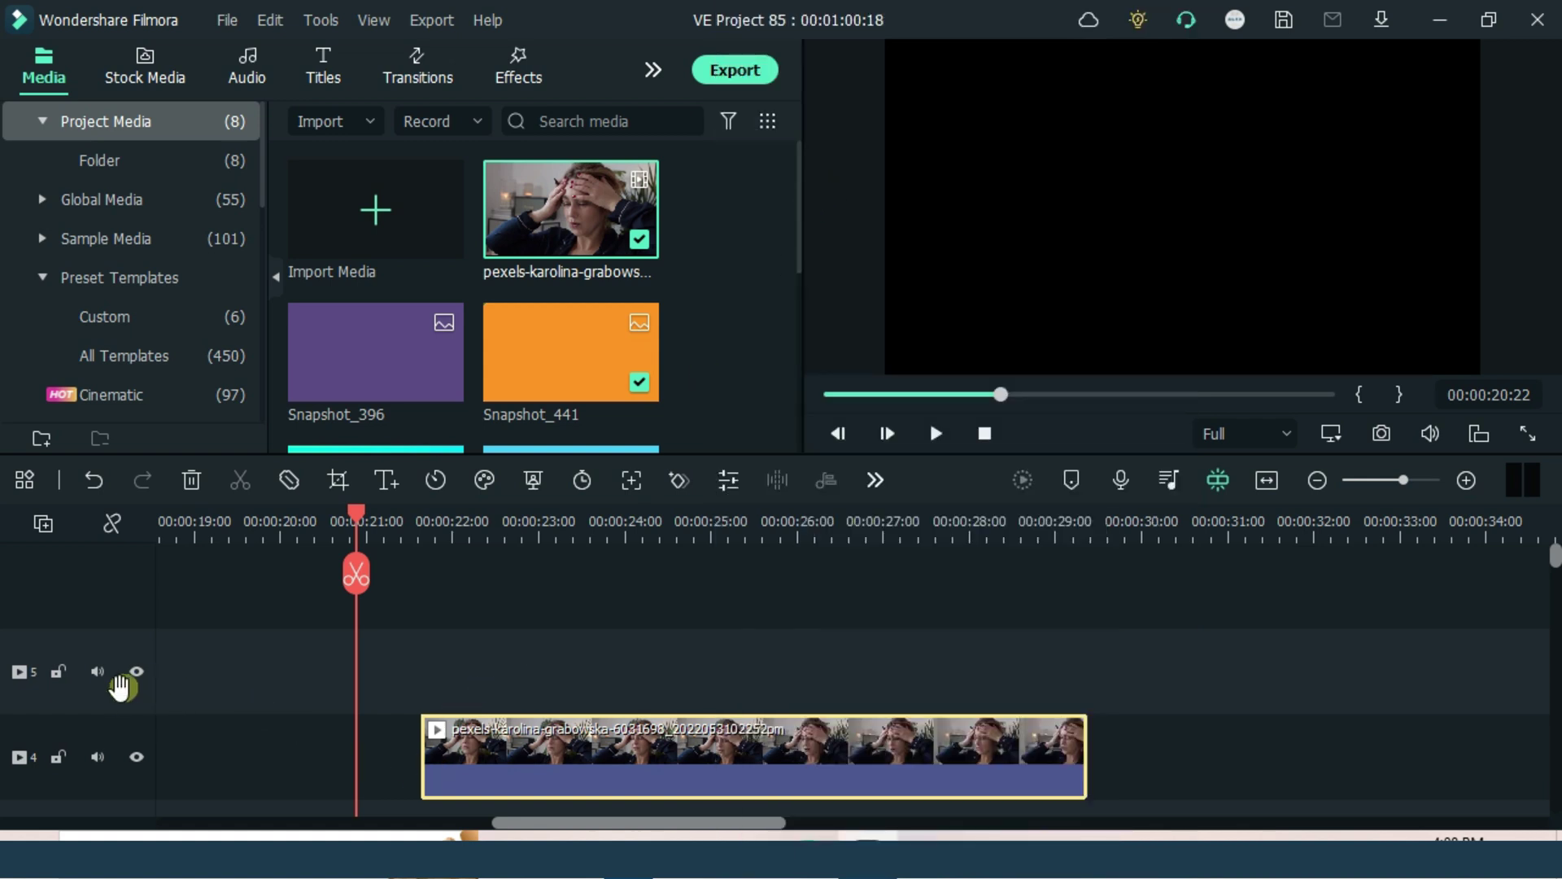
left_click(687, 727)
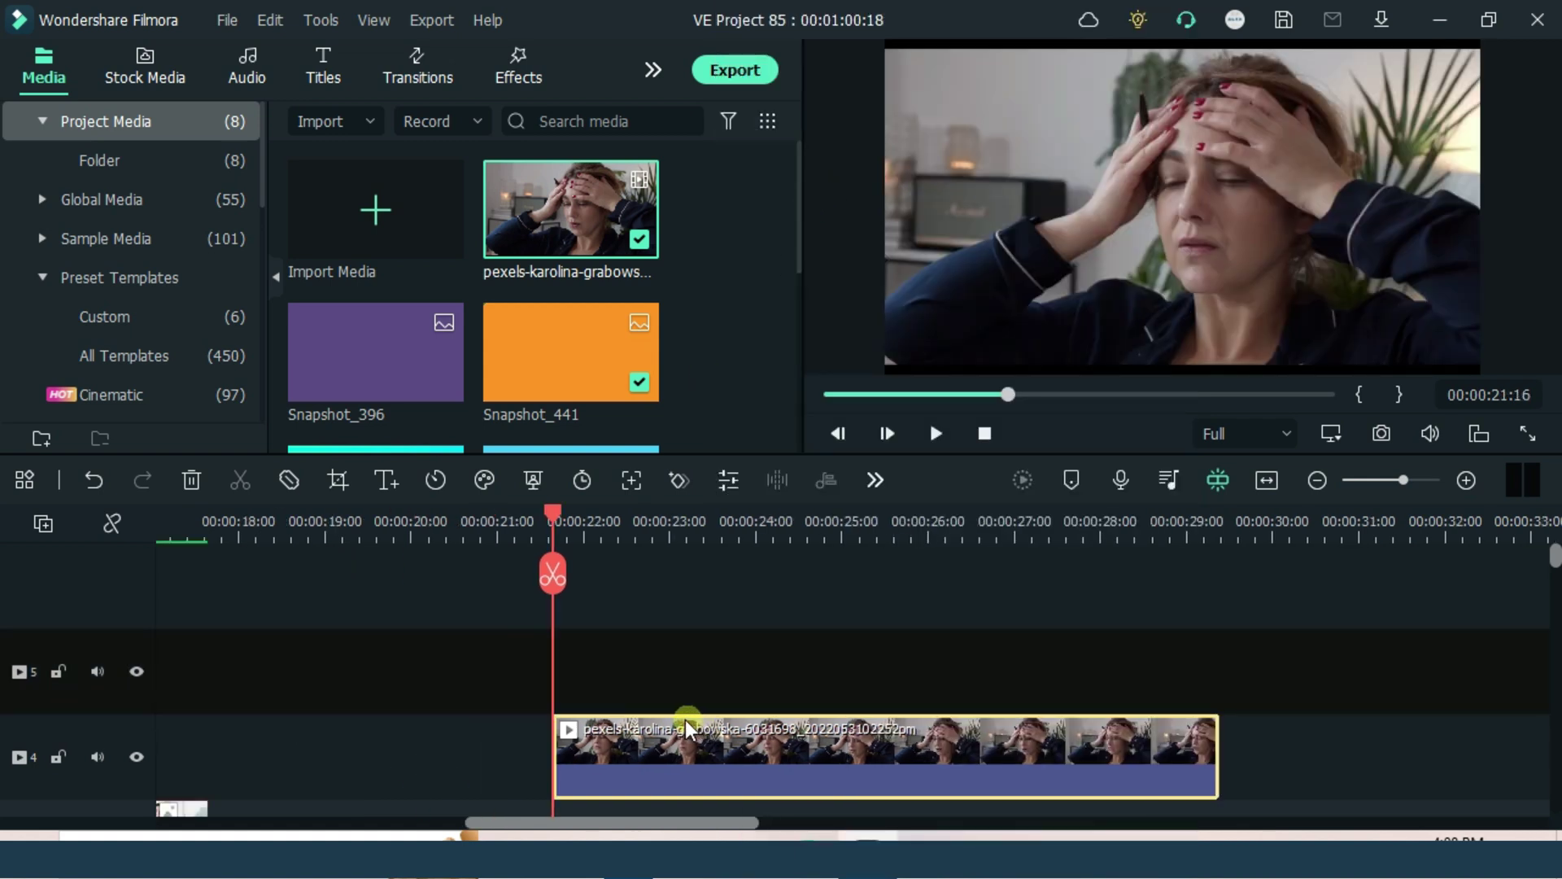
right_click(611, 688)
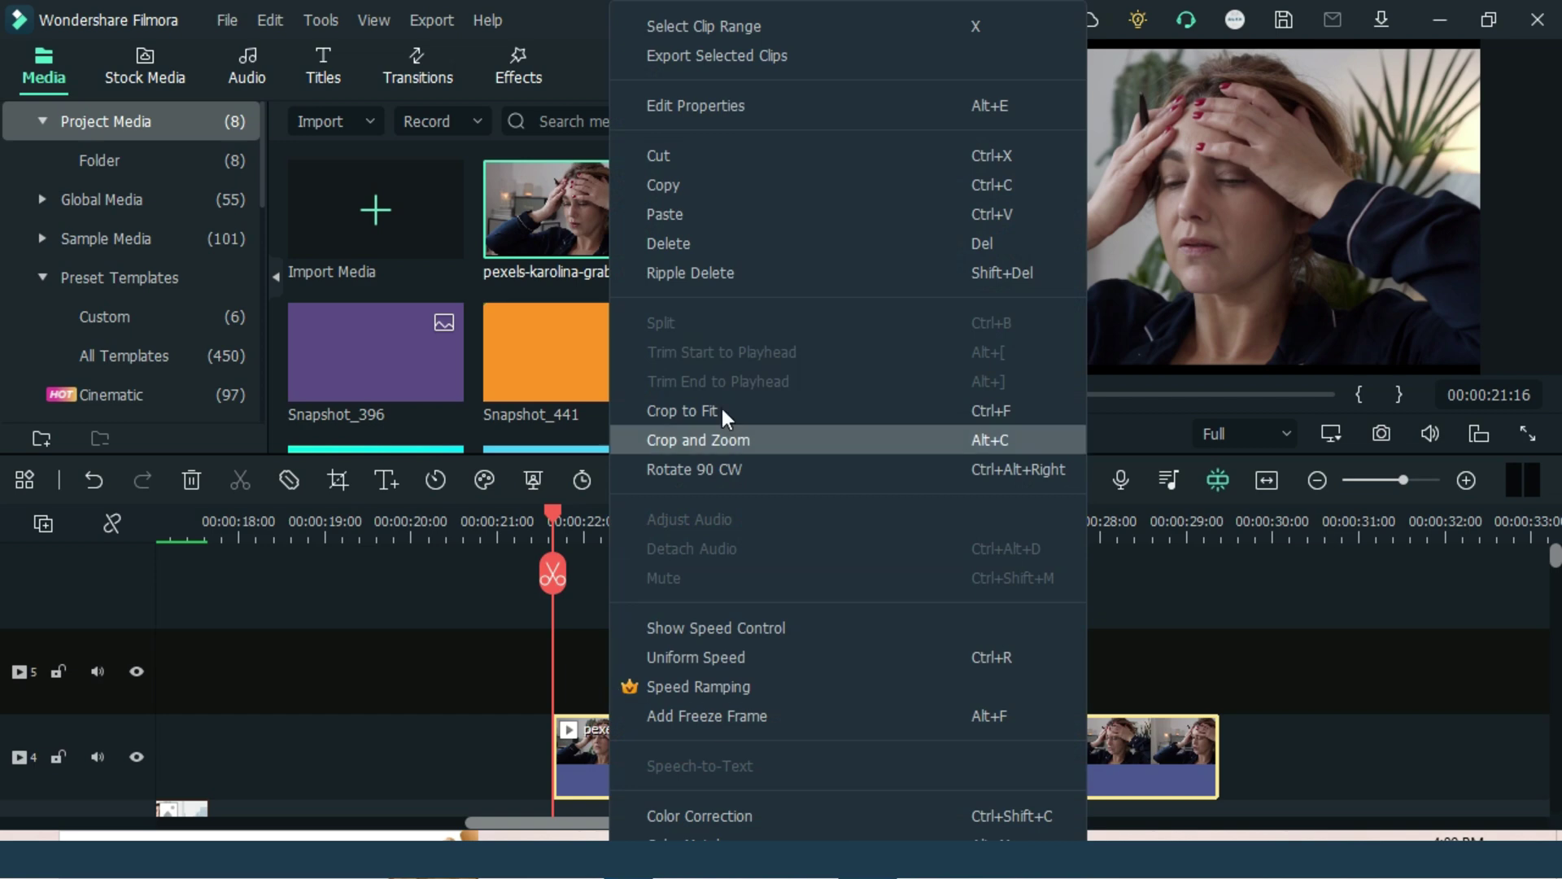
left_click(733, 231)
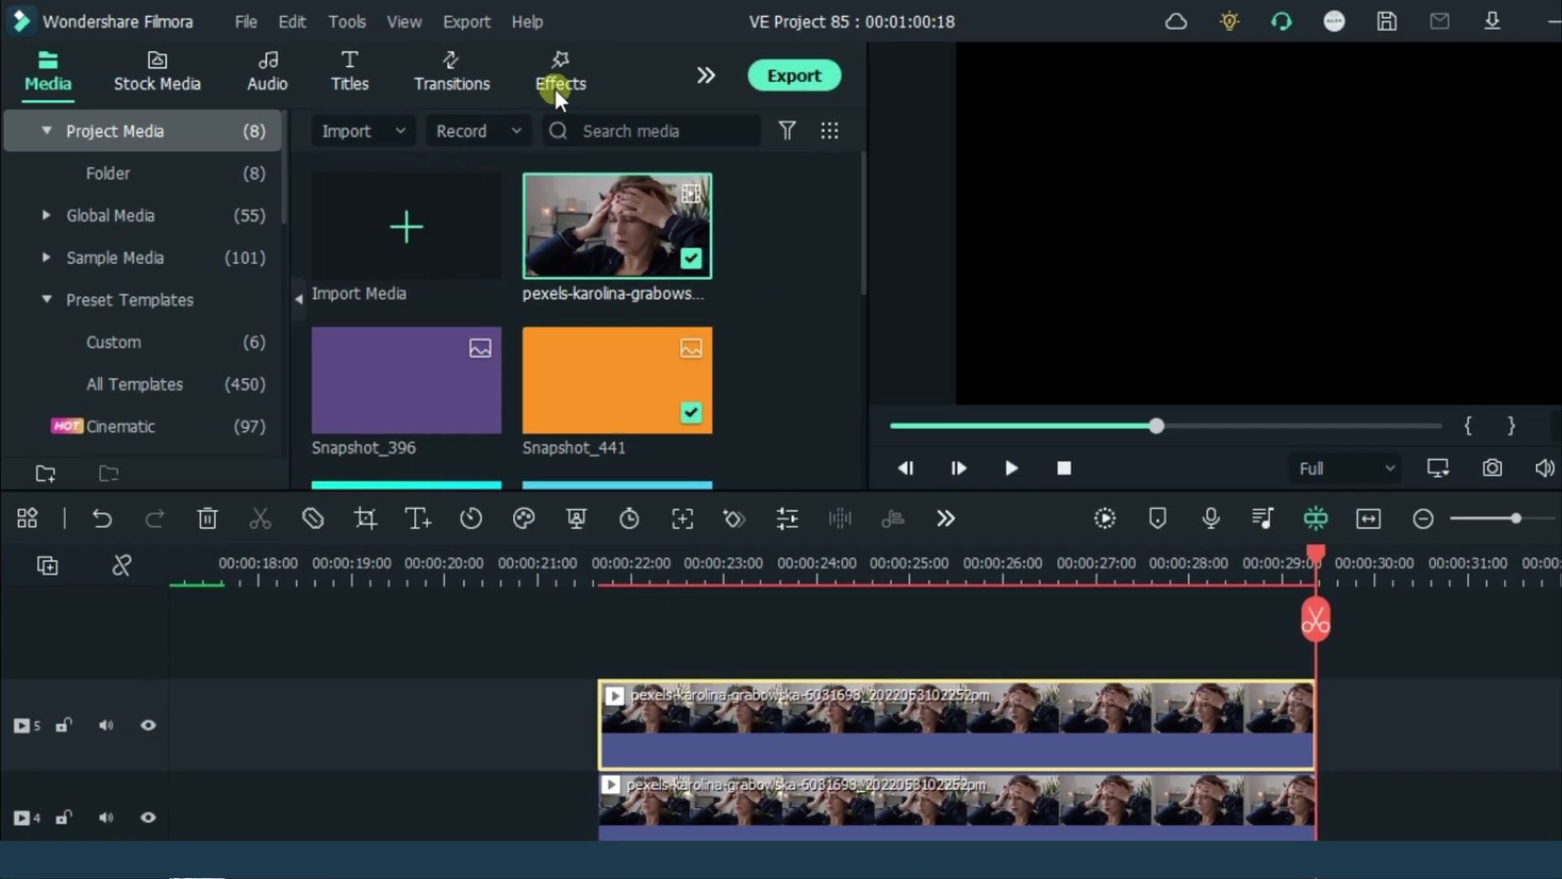
left_click(519, 80)
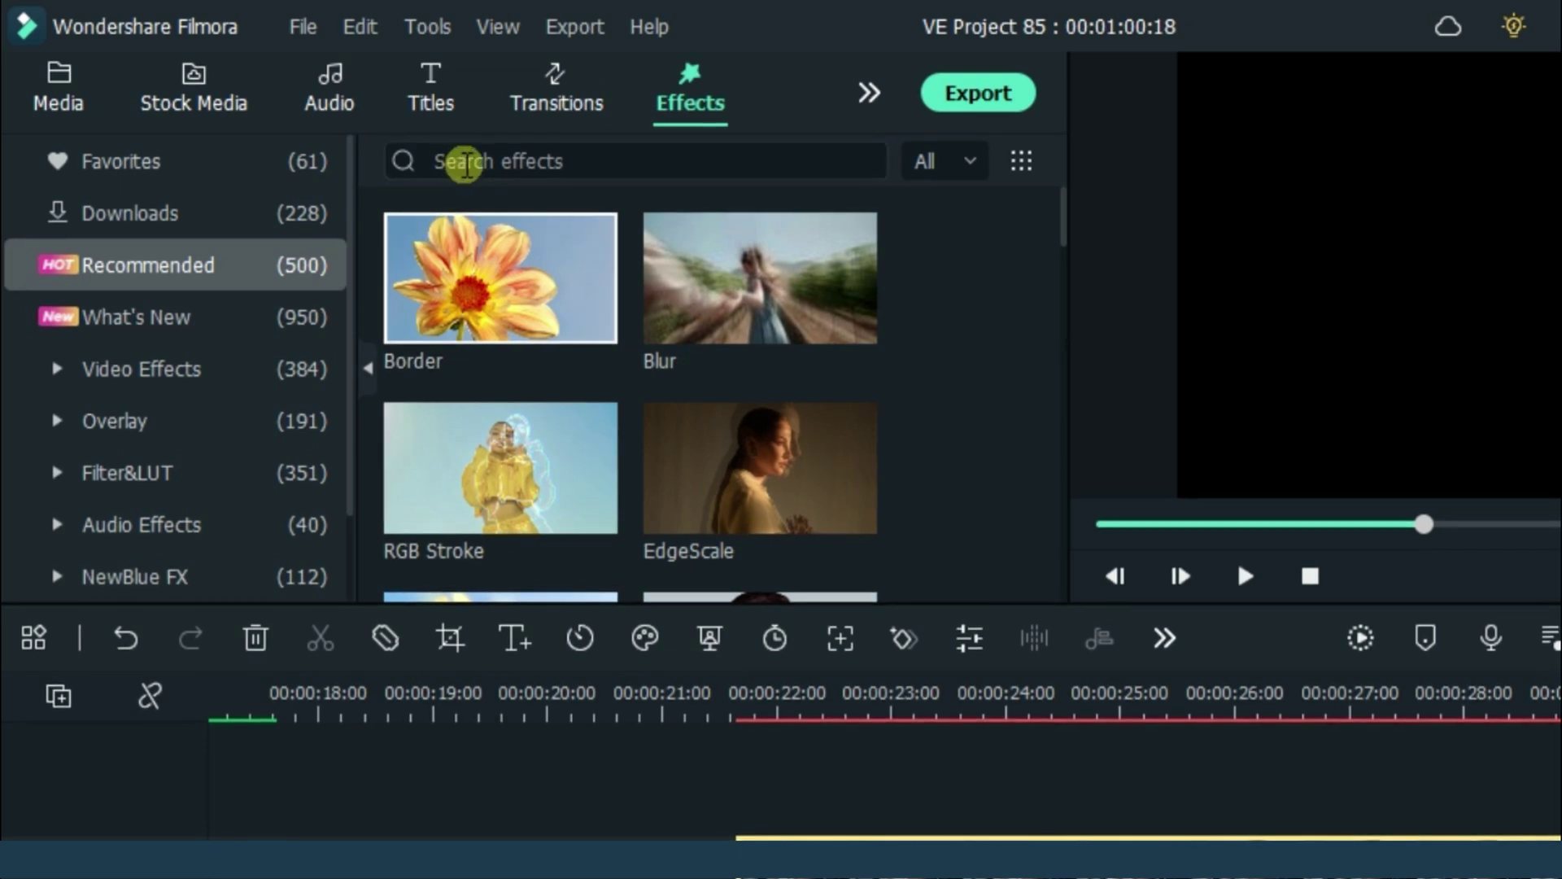
Apply the black-and-white Willow effect to the track 4 clip and shift that clip slightly later
left_click(467, 161)
type("WILL")
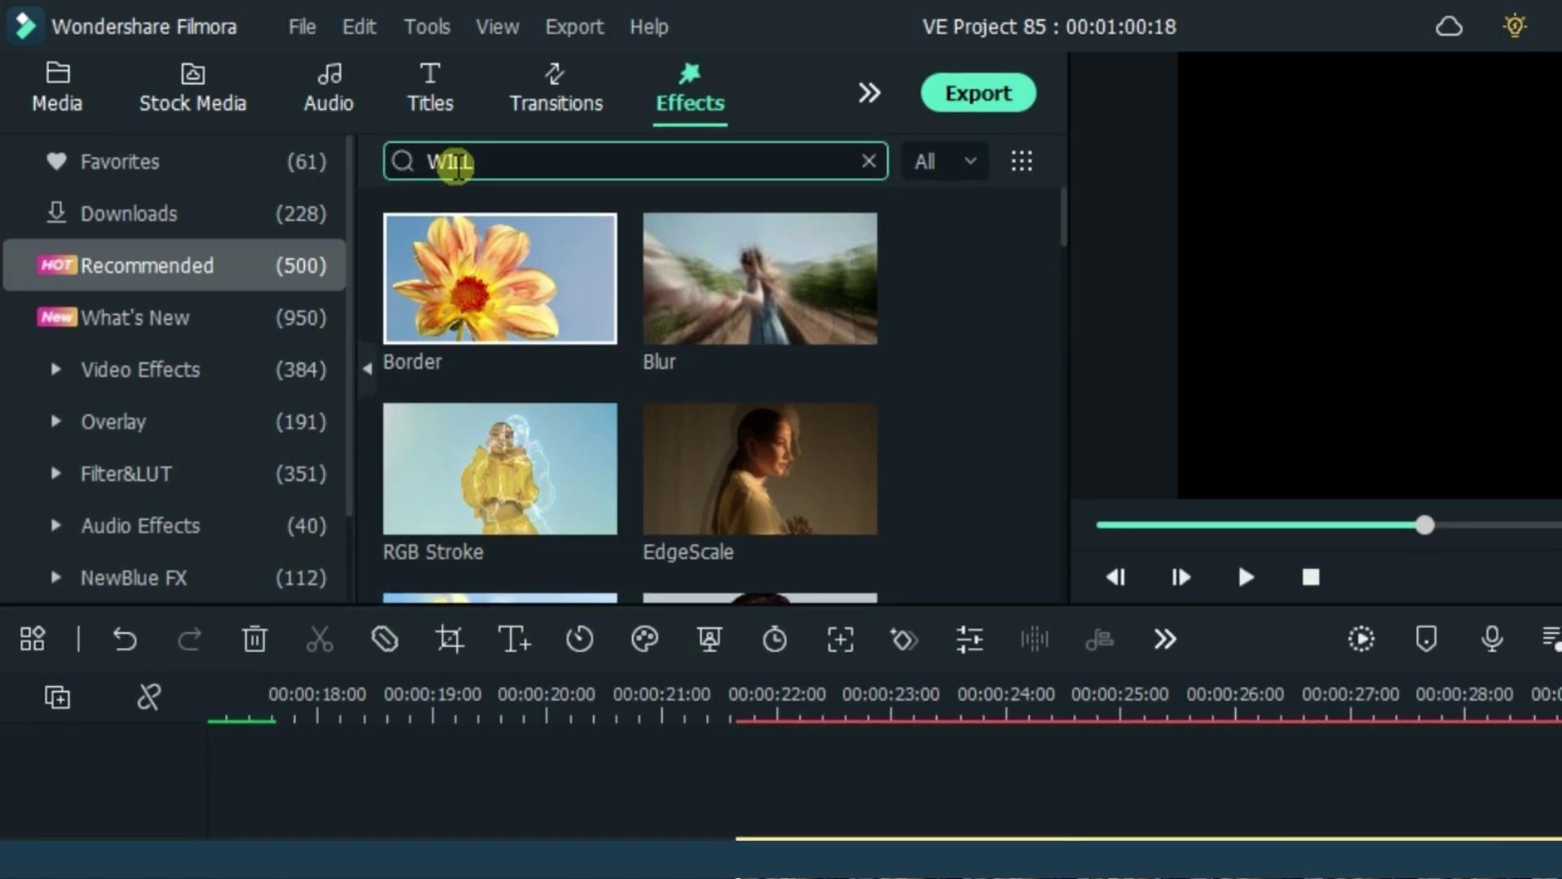
type("OW")
key("Return")
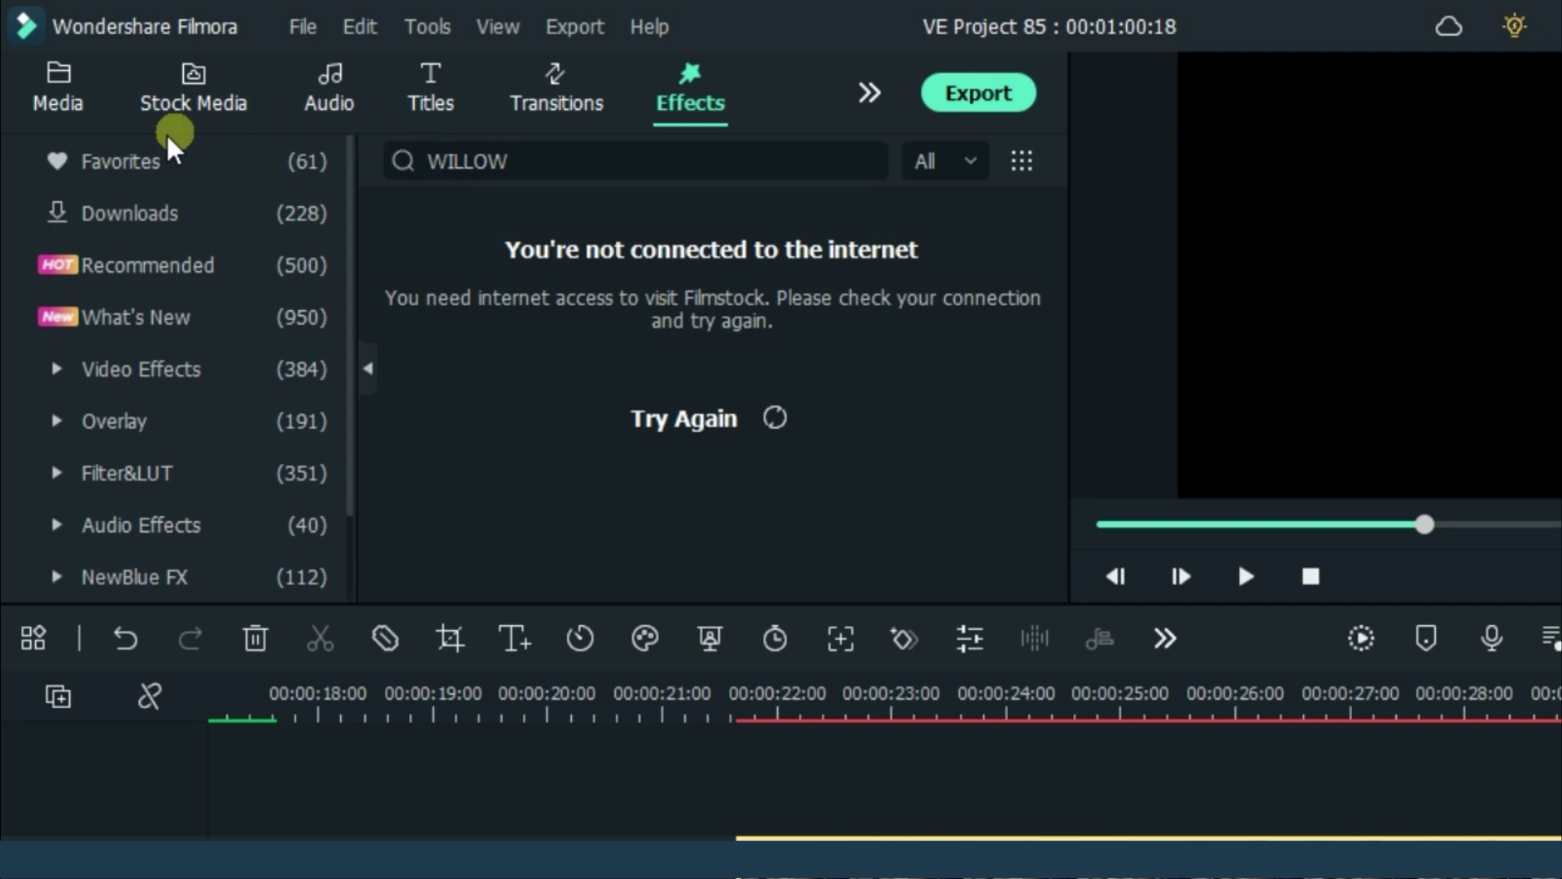
left_click(130, 162)
scroll(480, 341, "down", 5)
scroll(484, 354, "down", 5)
scroll(484, 357, "down", 5)
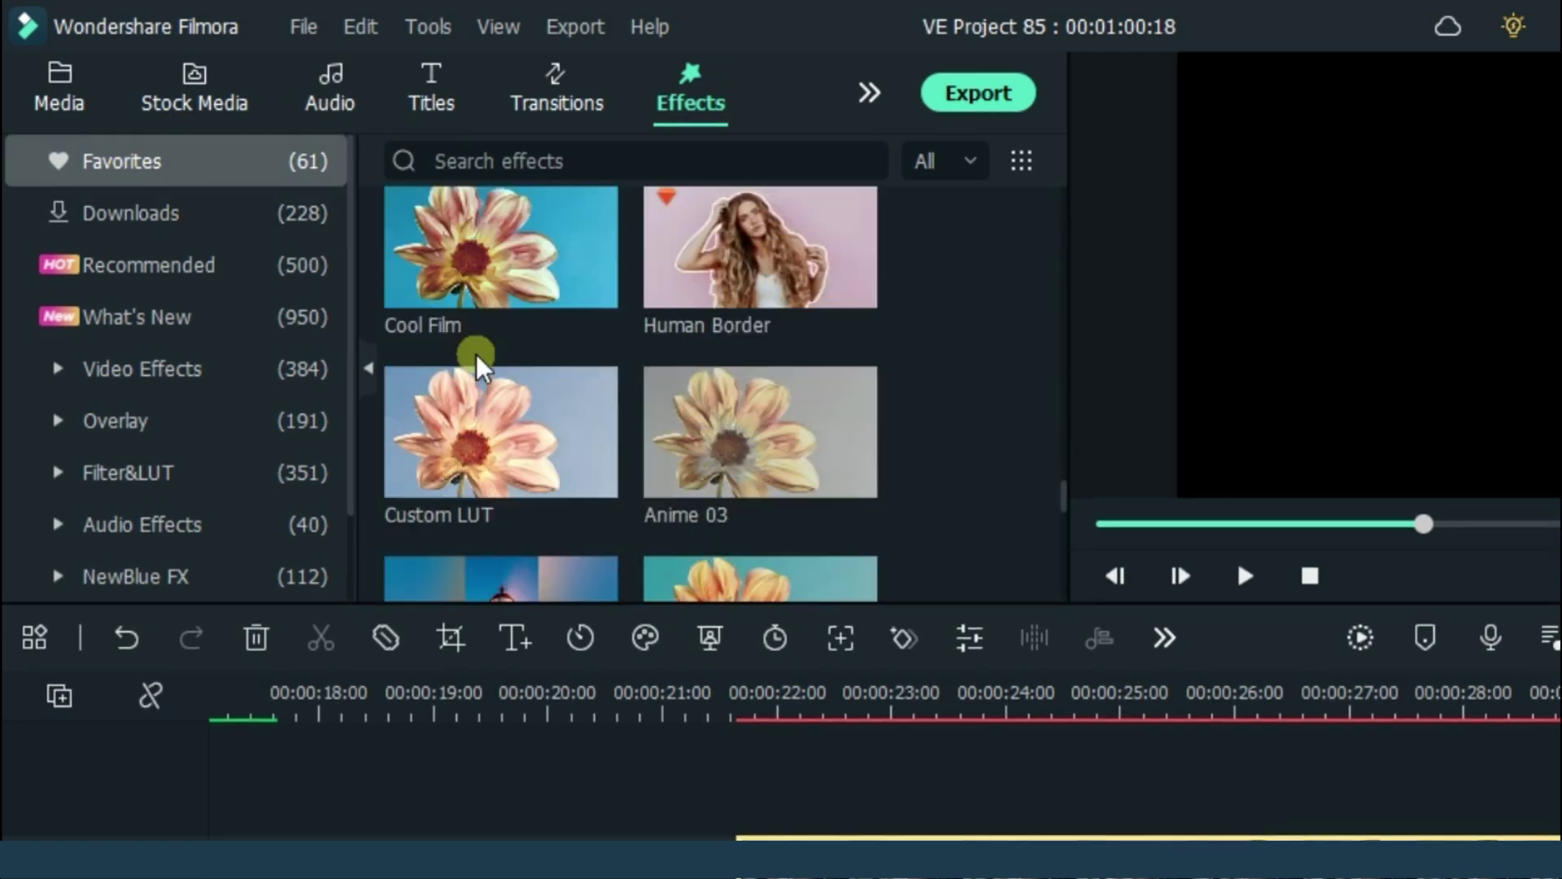
scroll(476, 361, "down", 5)
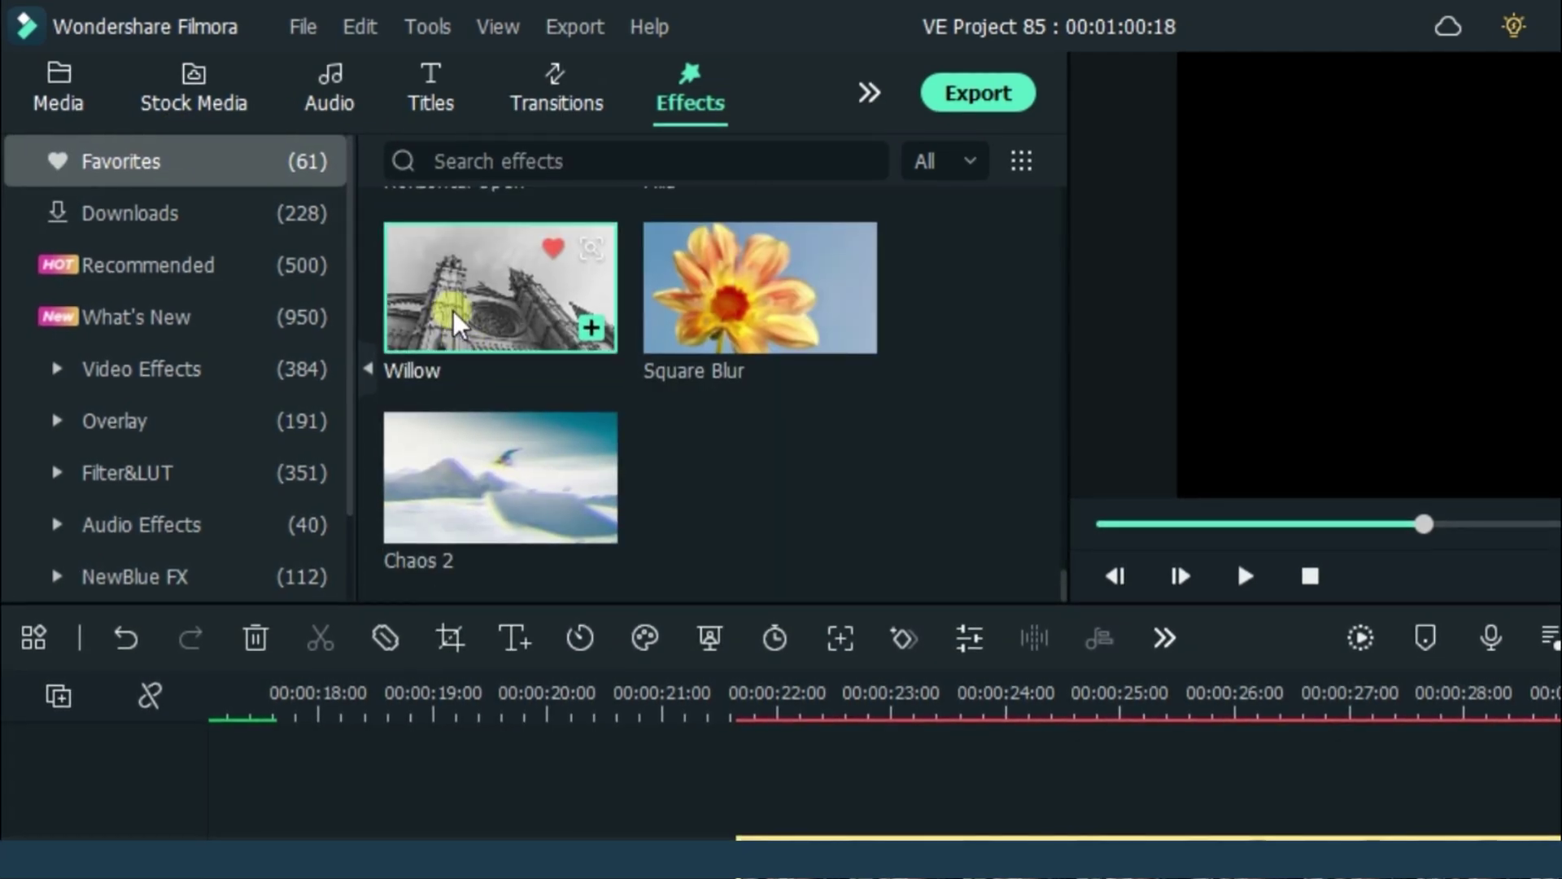
mouse_move(475, 362)
left_mouse_down()
mouse_move(533, 436)
mouse_move(643, 728)
left_mouse_up()
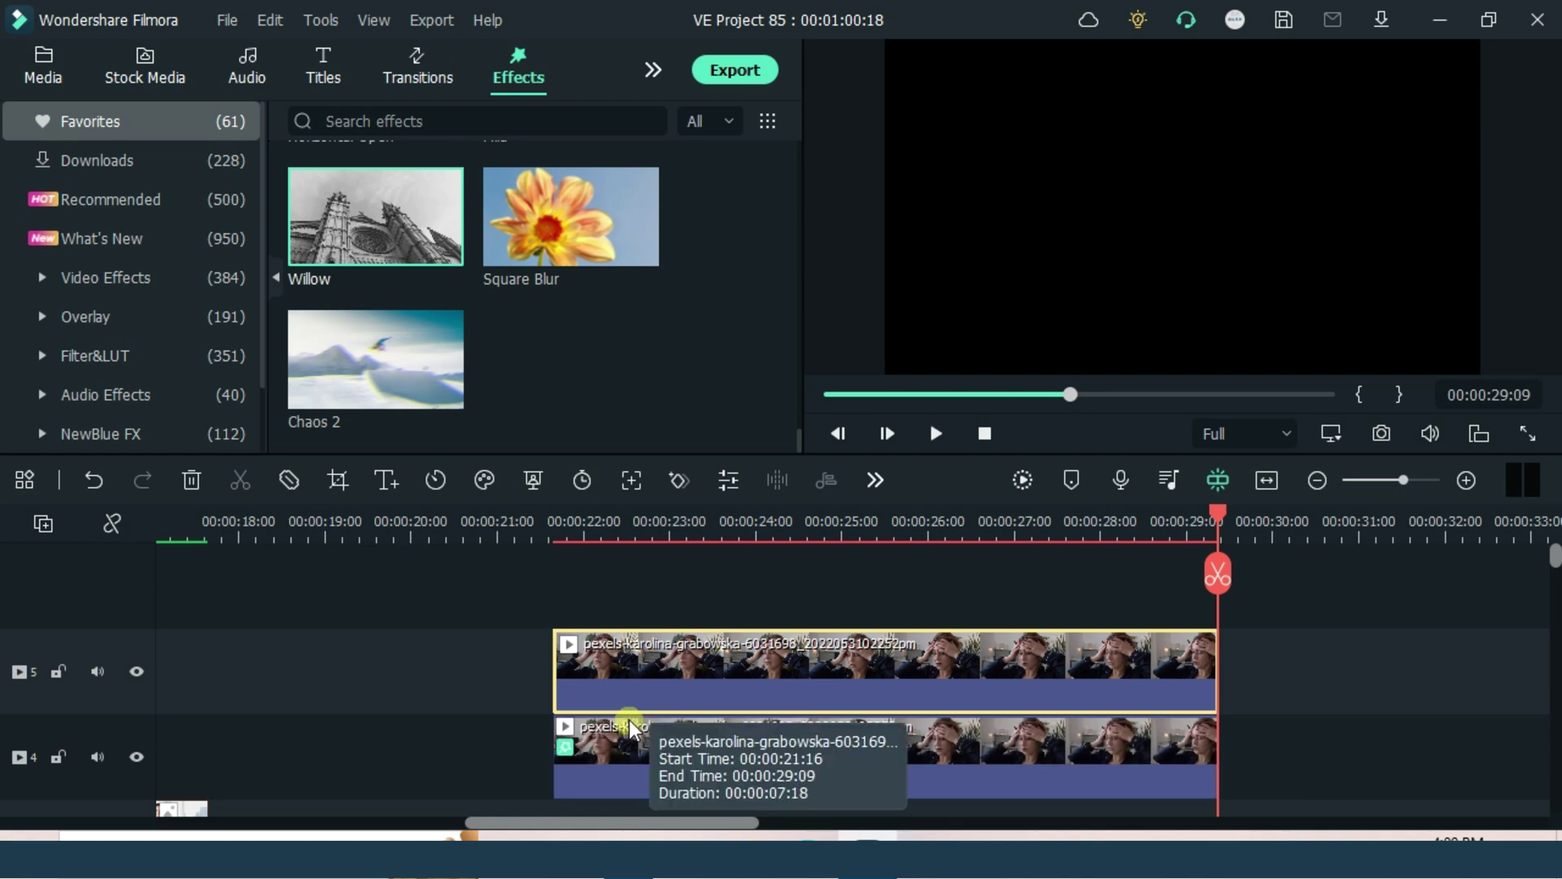
left_click_drag(1023, 757, 1109, 774)
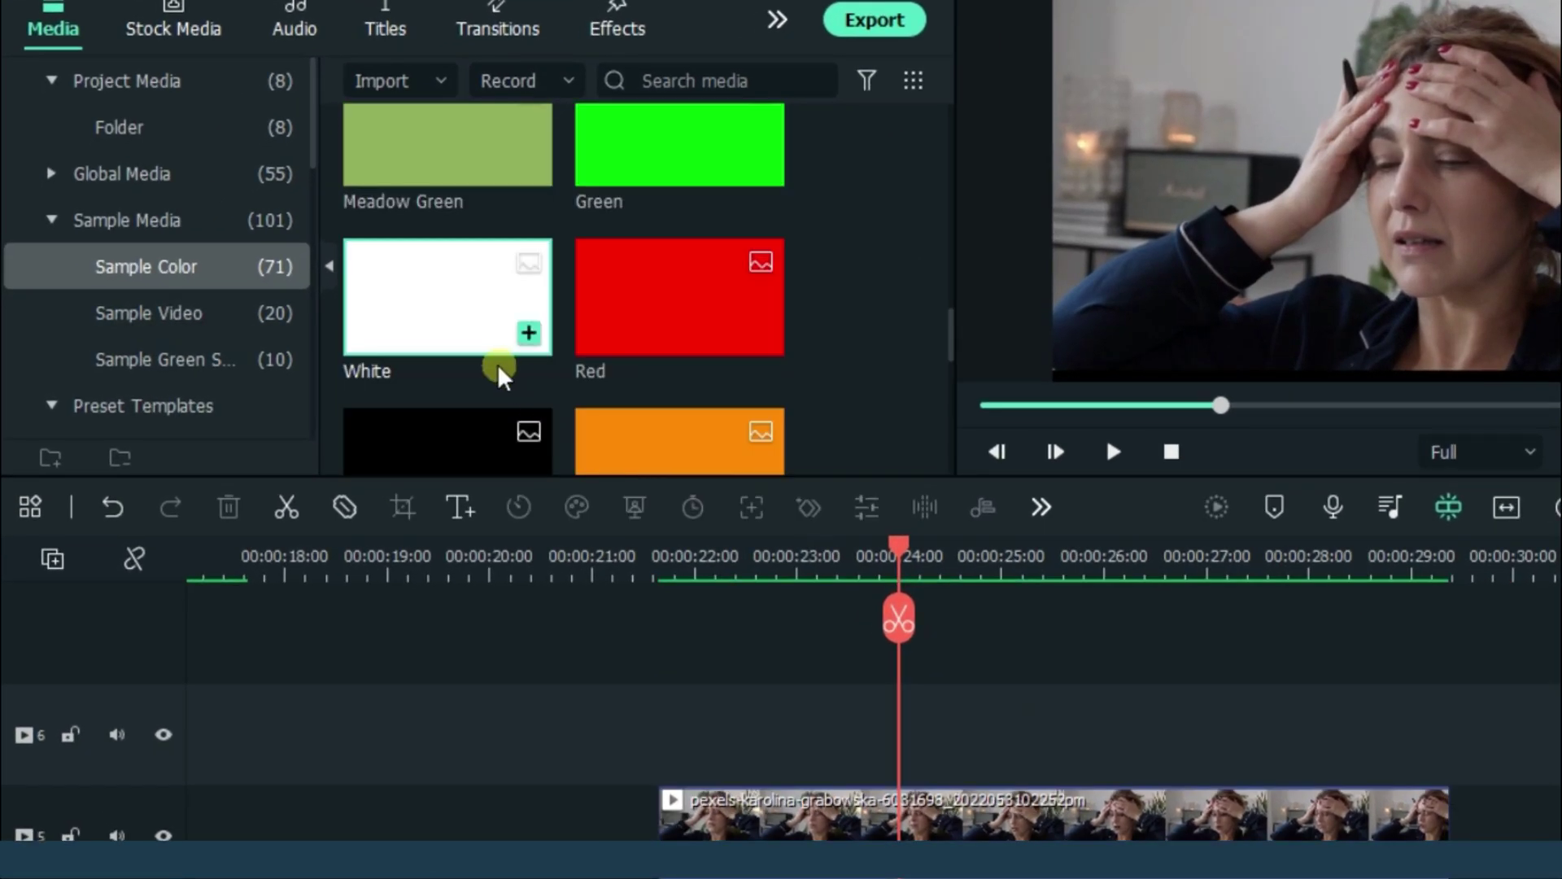
Add a White colour clip on the top track and shrink it to a thin bar at the right edge
left_click_drag(439, 325, 659, 611)
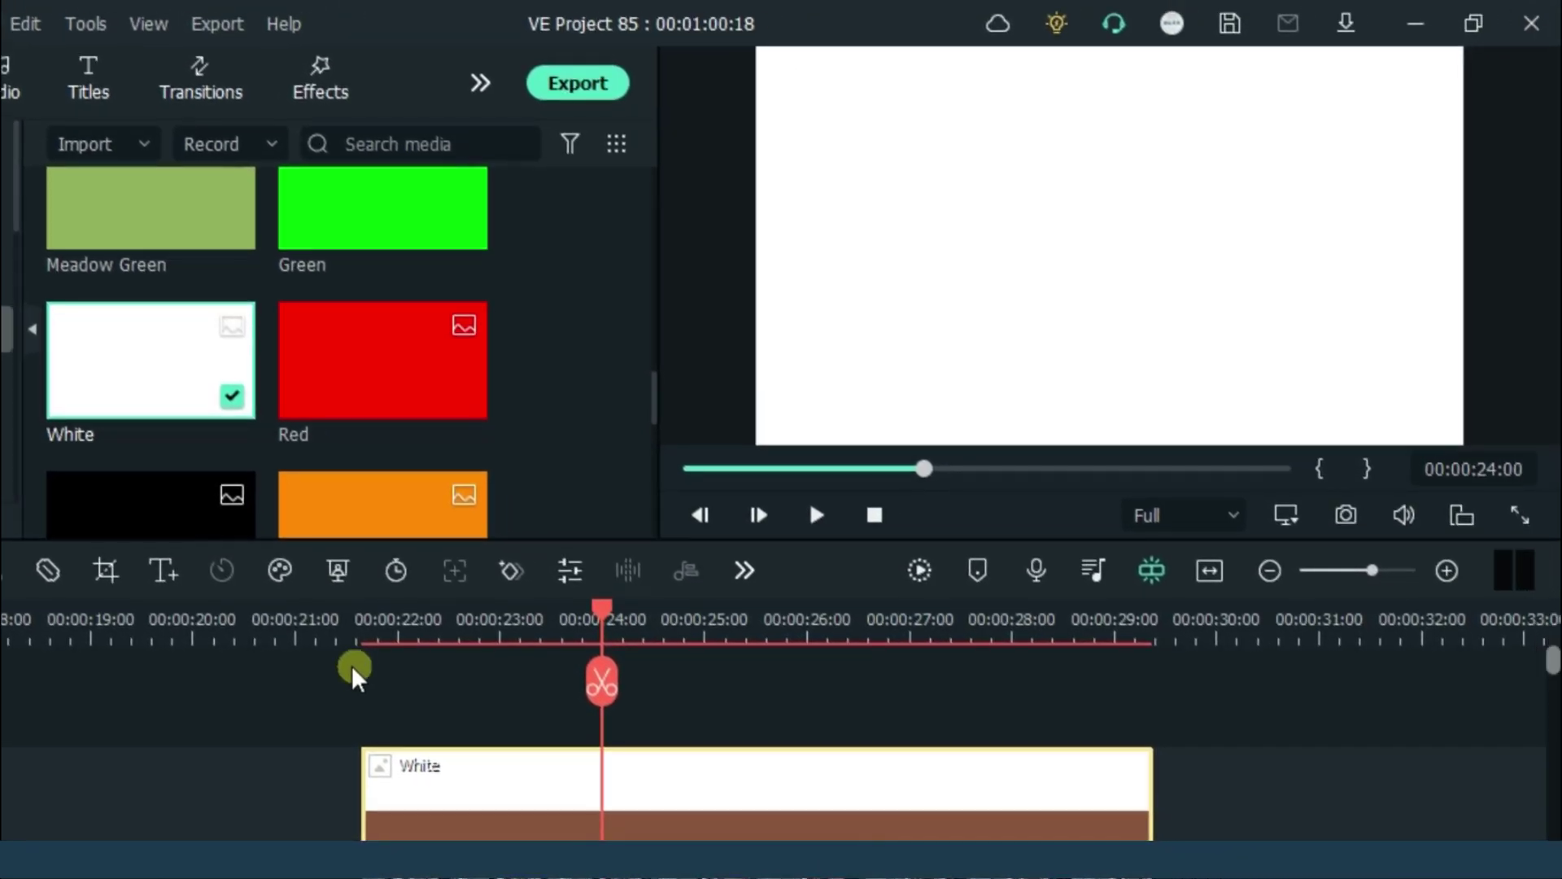
left_click(884, 377)
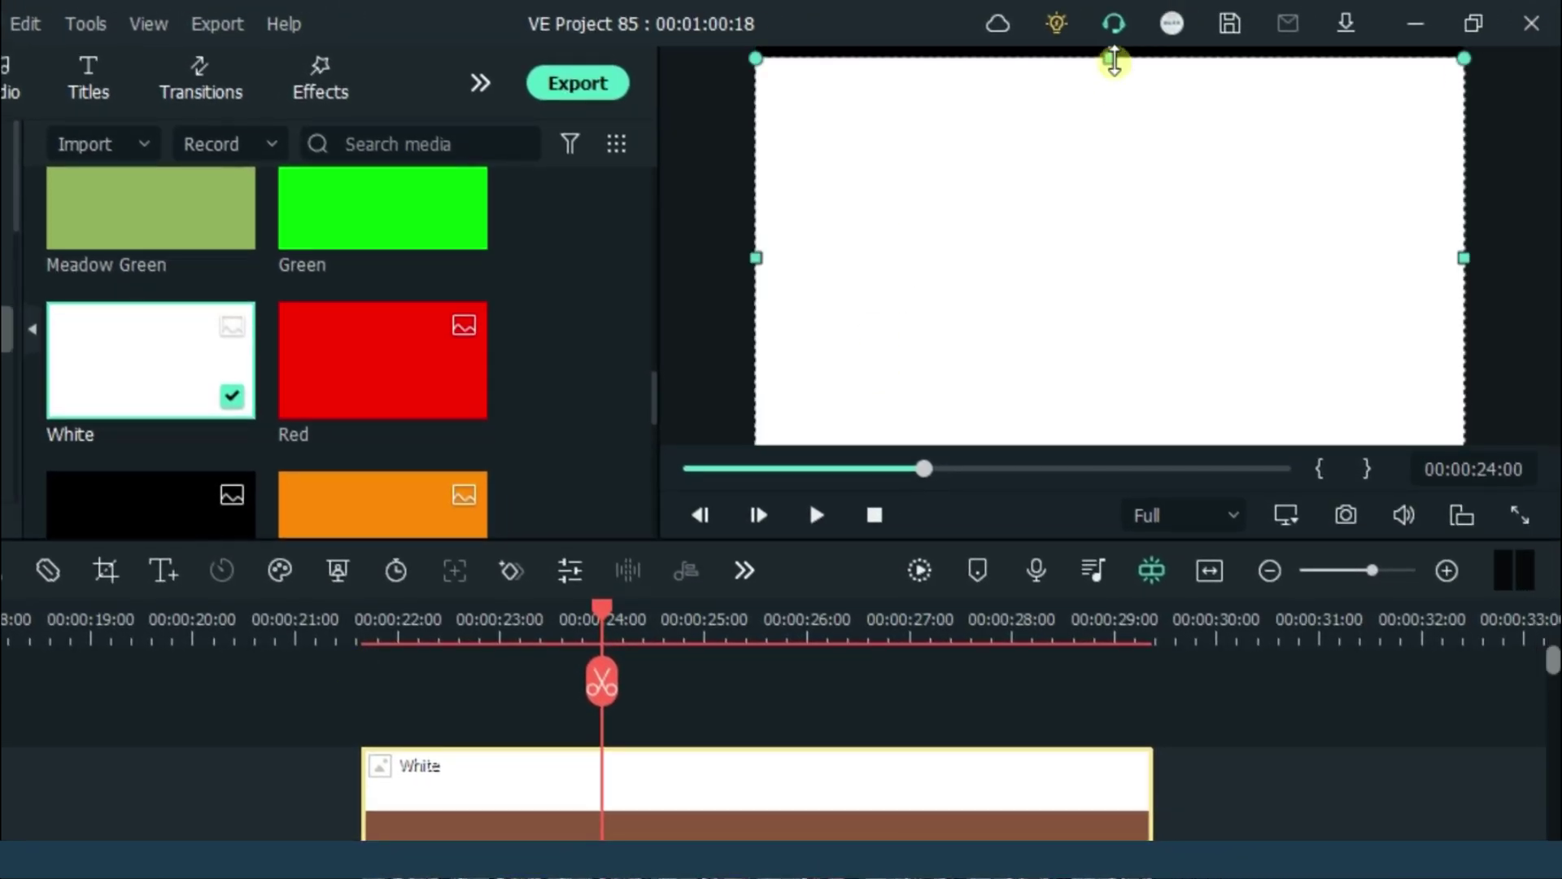
left_click_drag(756, 245, 1082, 245)
left_click_drag(1474, 248, 1133, 320)
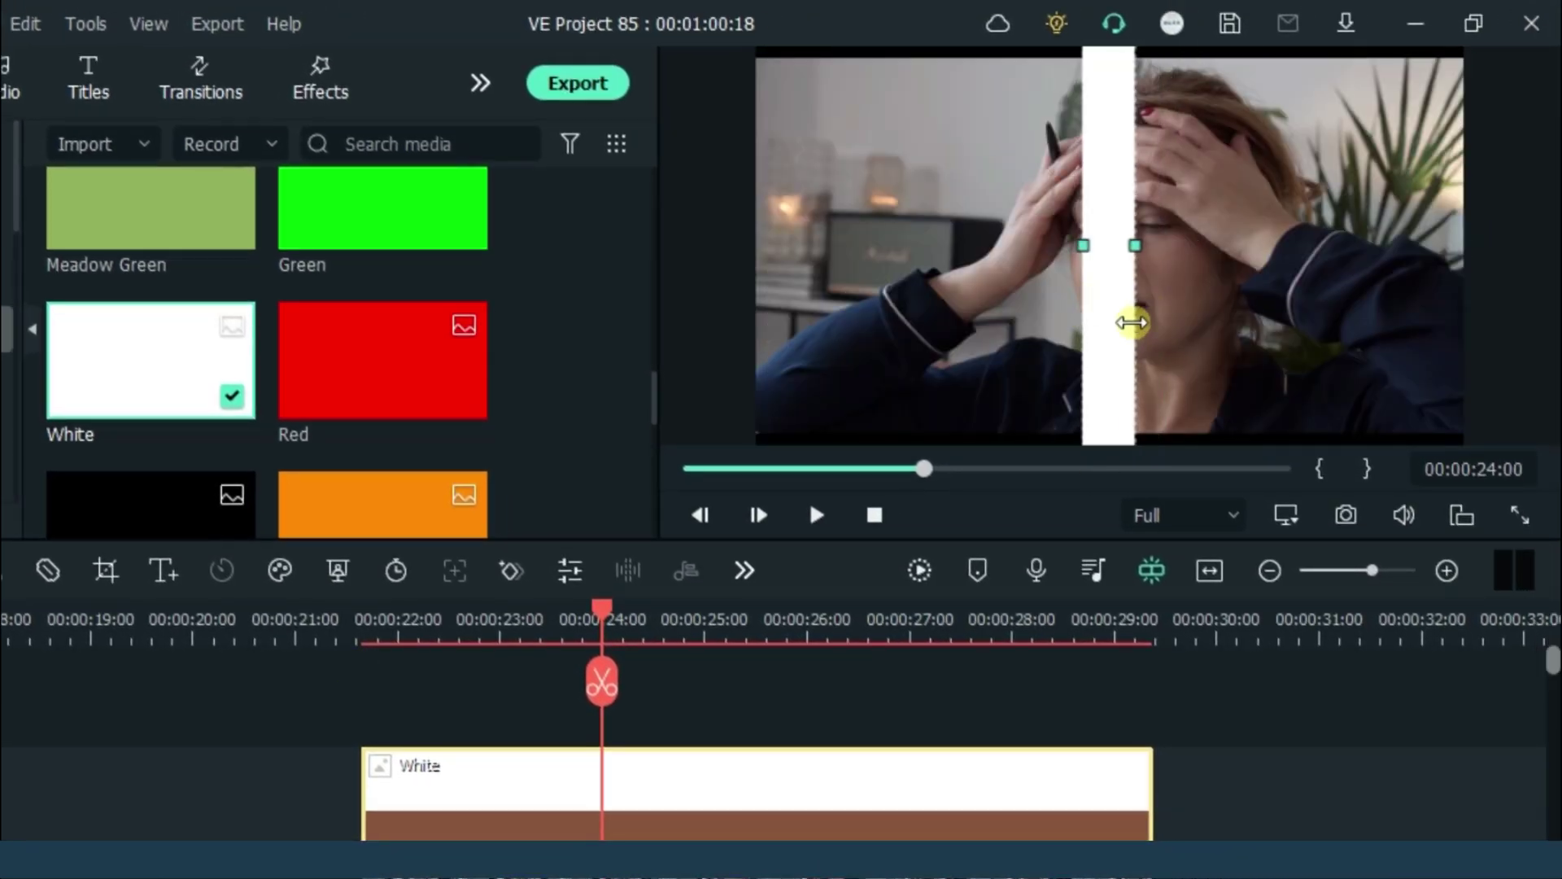
left_click_drag(1101, 376, 1164, 391)
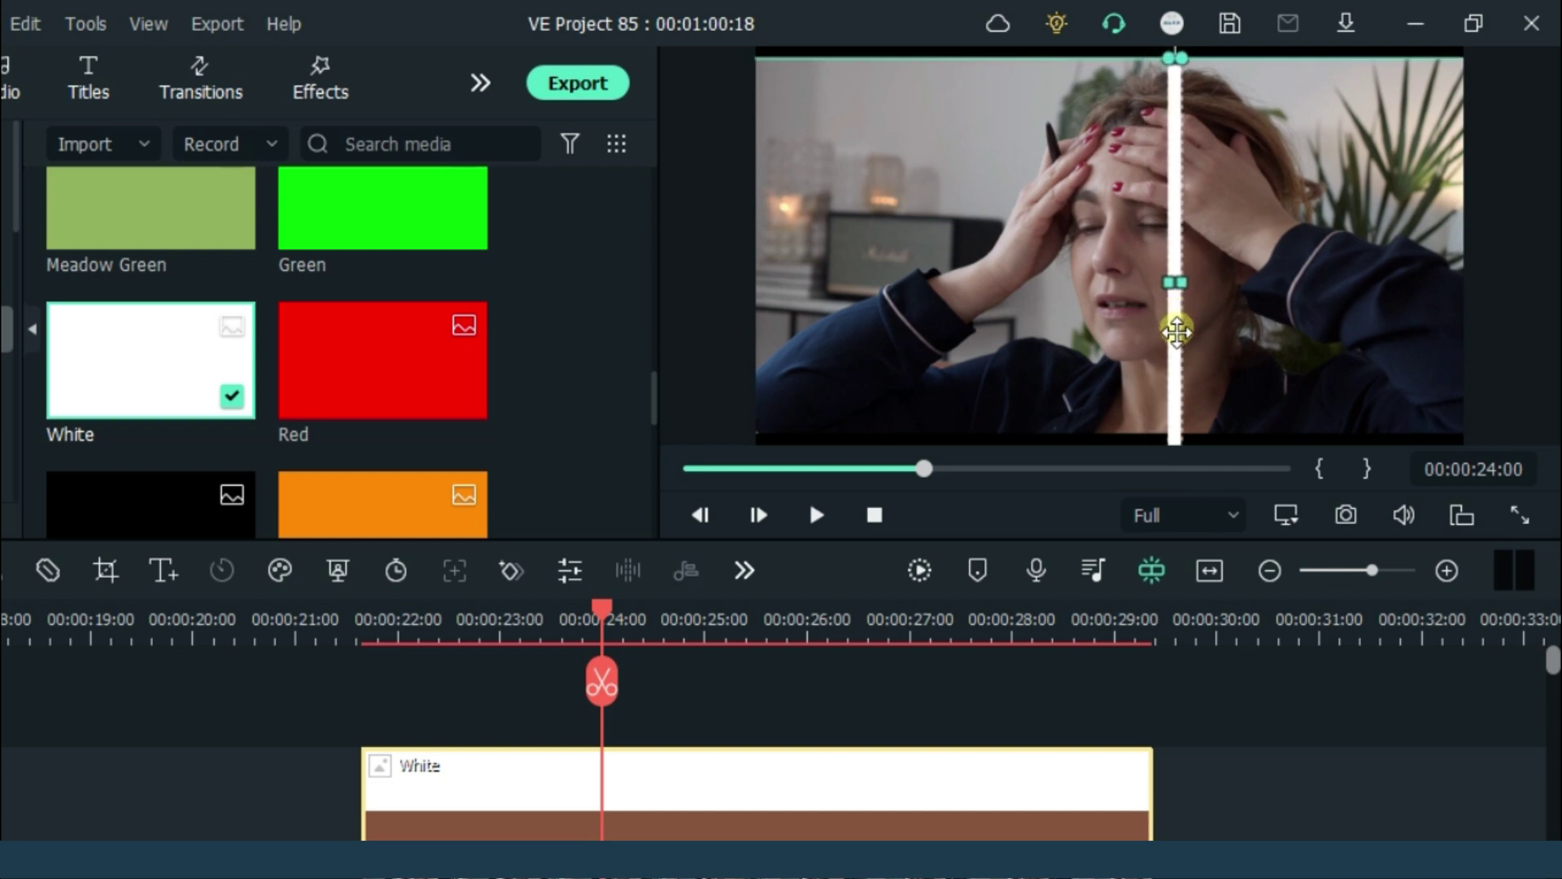
left_click_drag(1164, 283, 1177, 296)
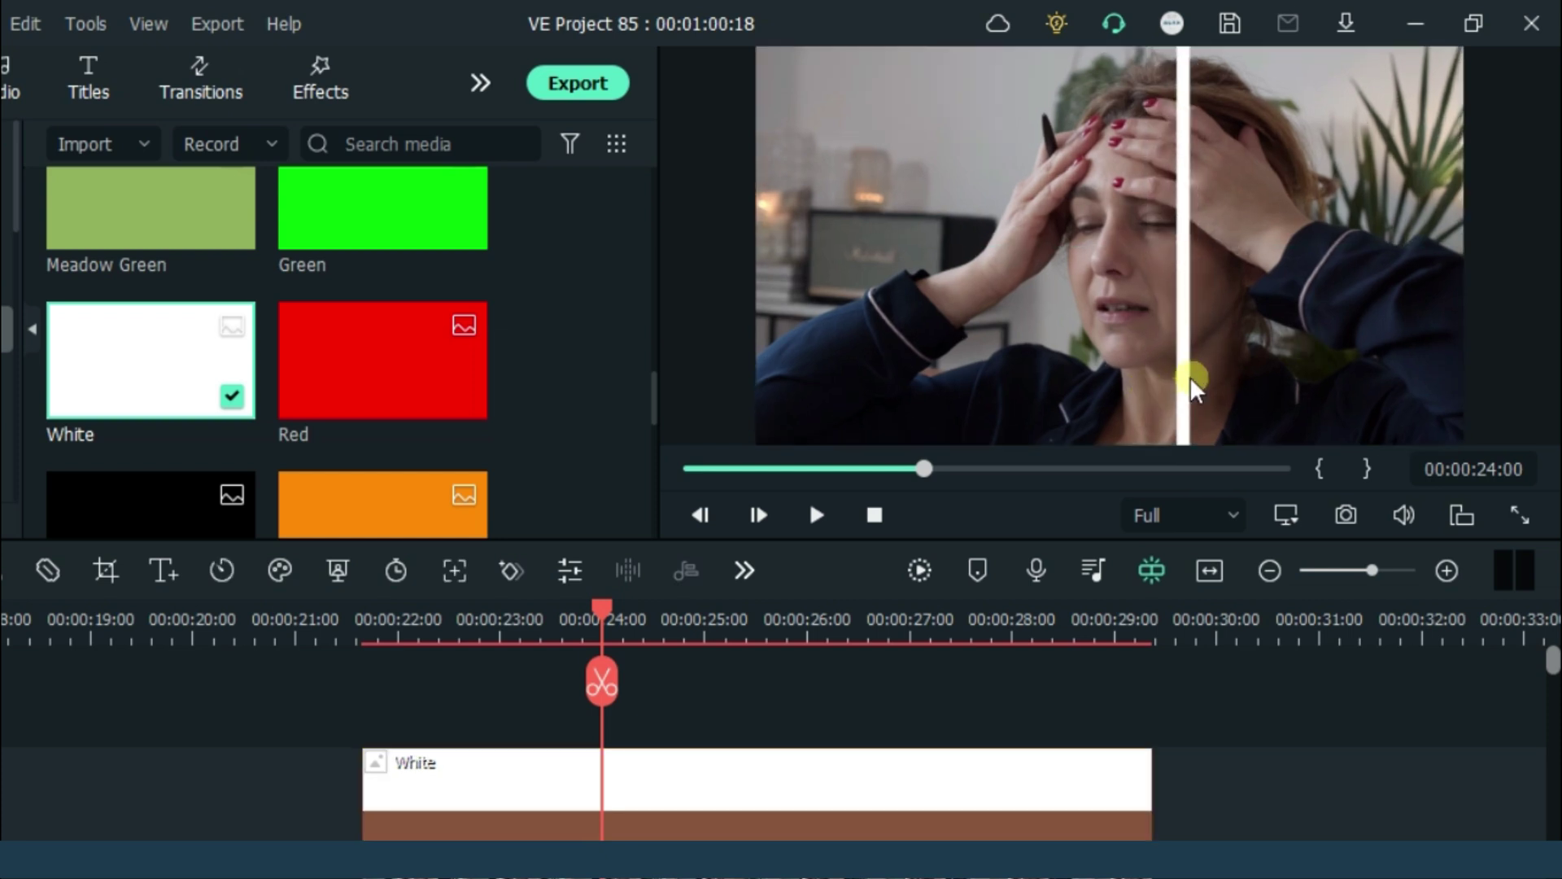
left_click_drag(1193, 389, 1432, 340)
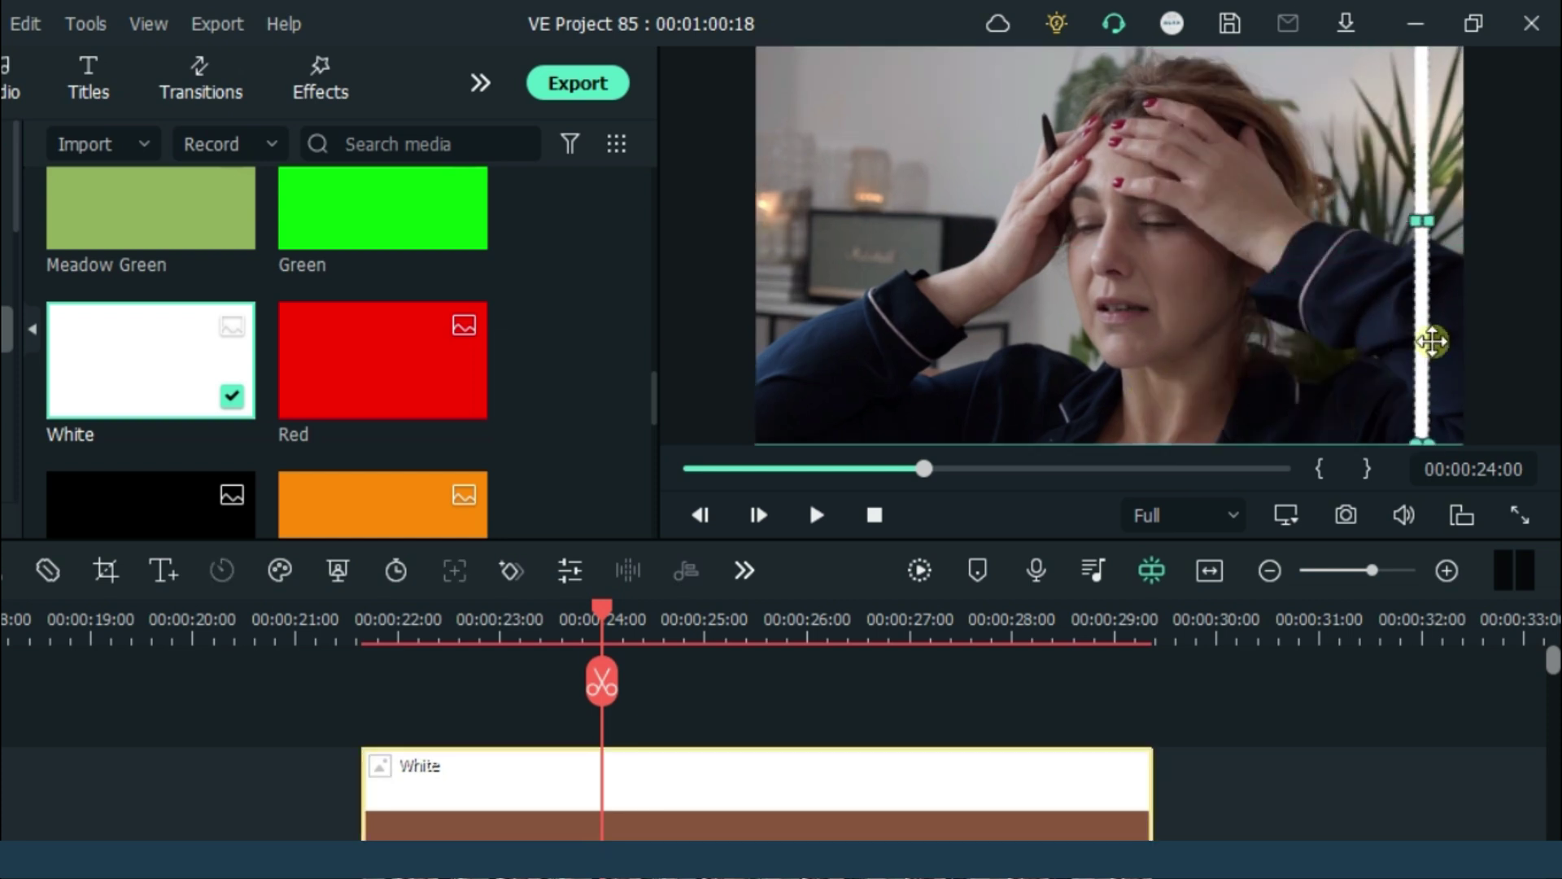
double_click(1461, 335)
Keyframe the white line from the right edge at clip start to the frame centre at 22:01
left_click(202, 70)
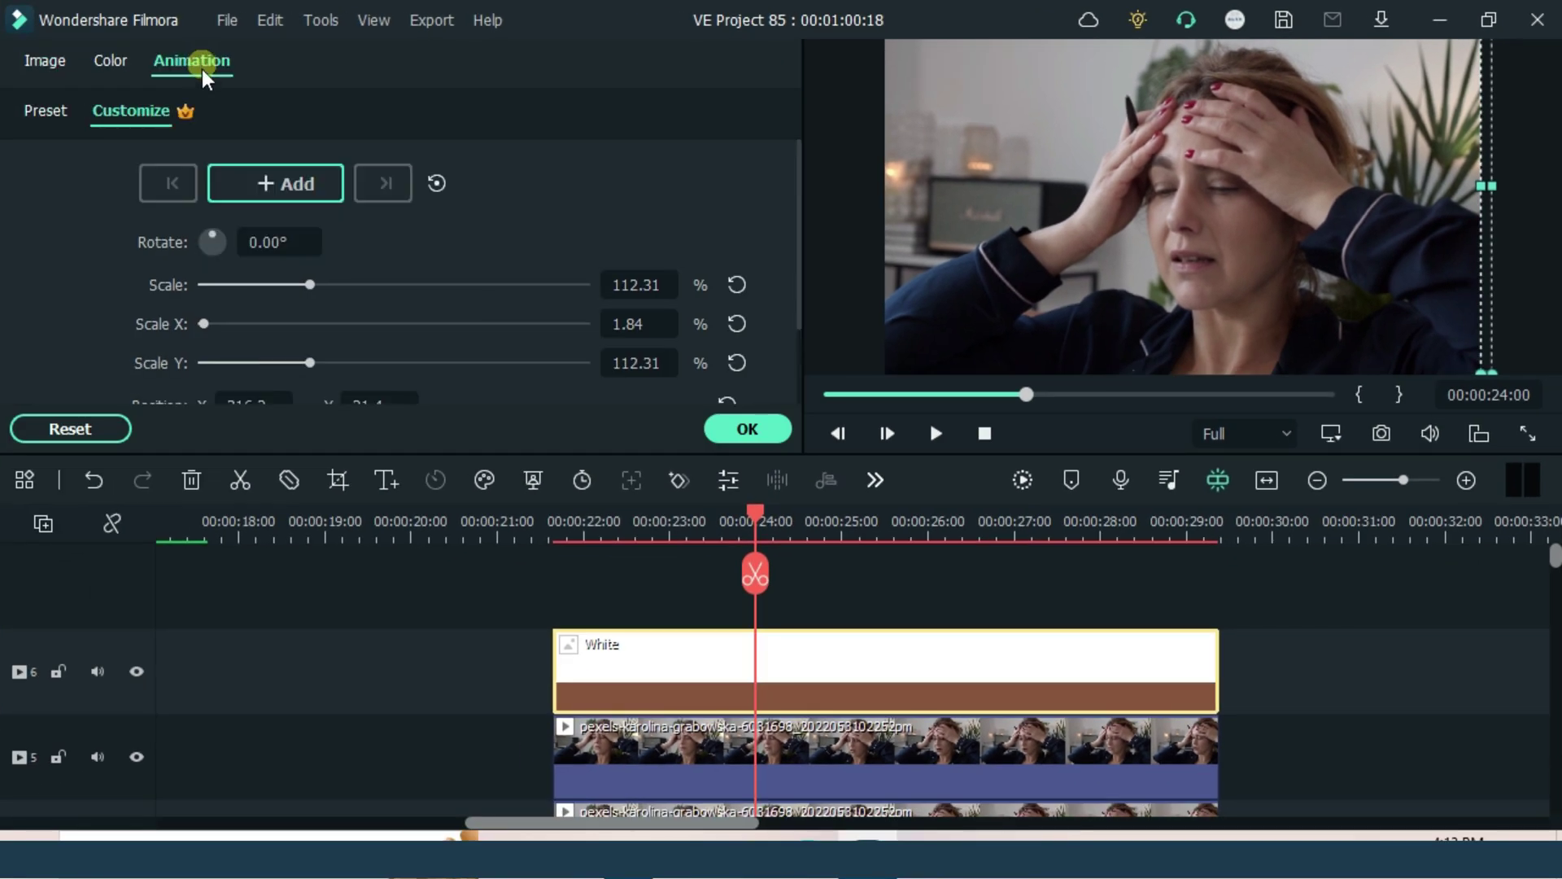
left_click(287, 191)
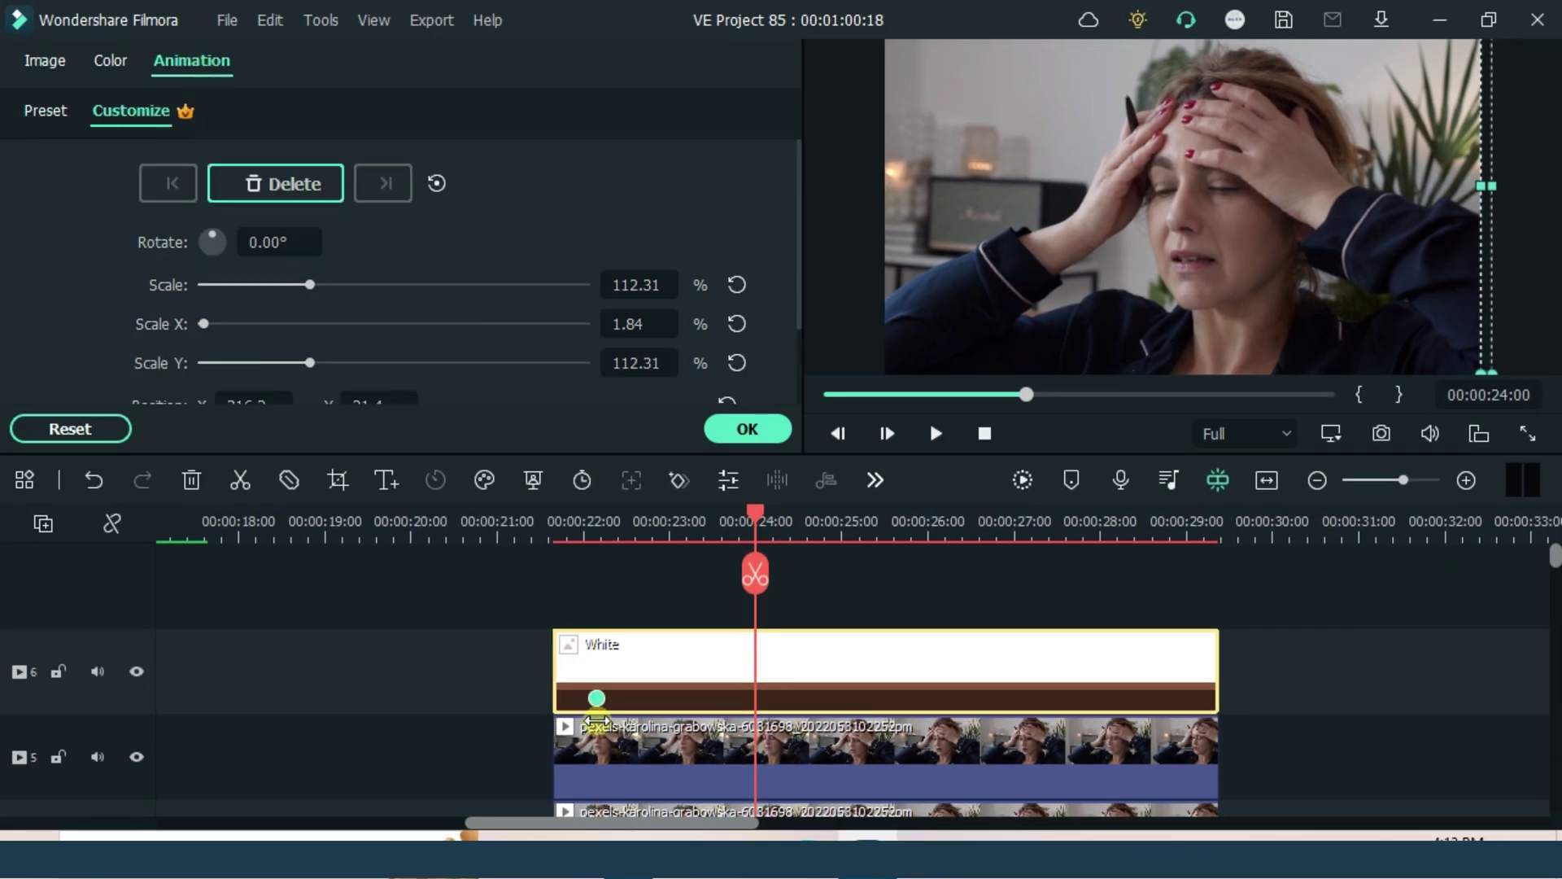
left_click_drag(597, 698, 587, 690)
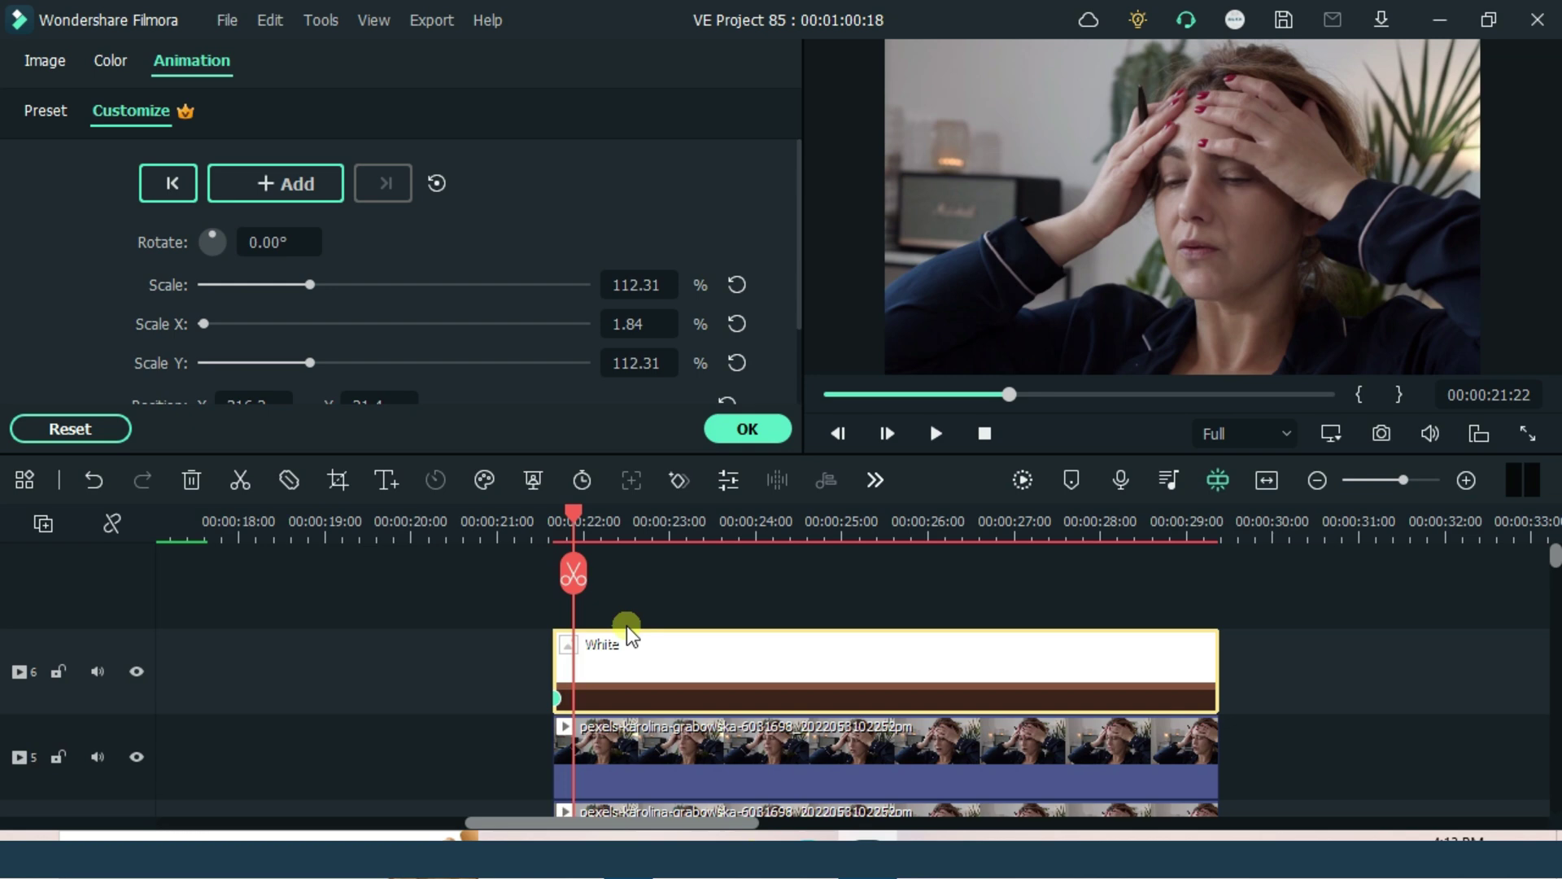
key("Right")
key("Right")
key("Right")
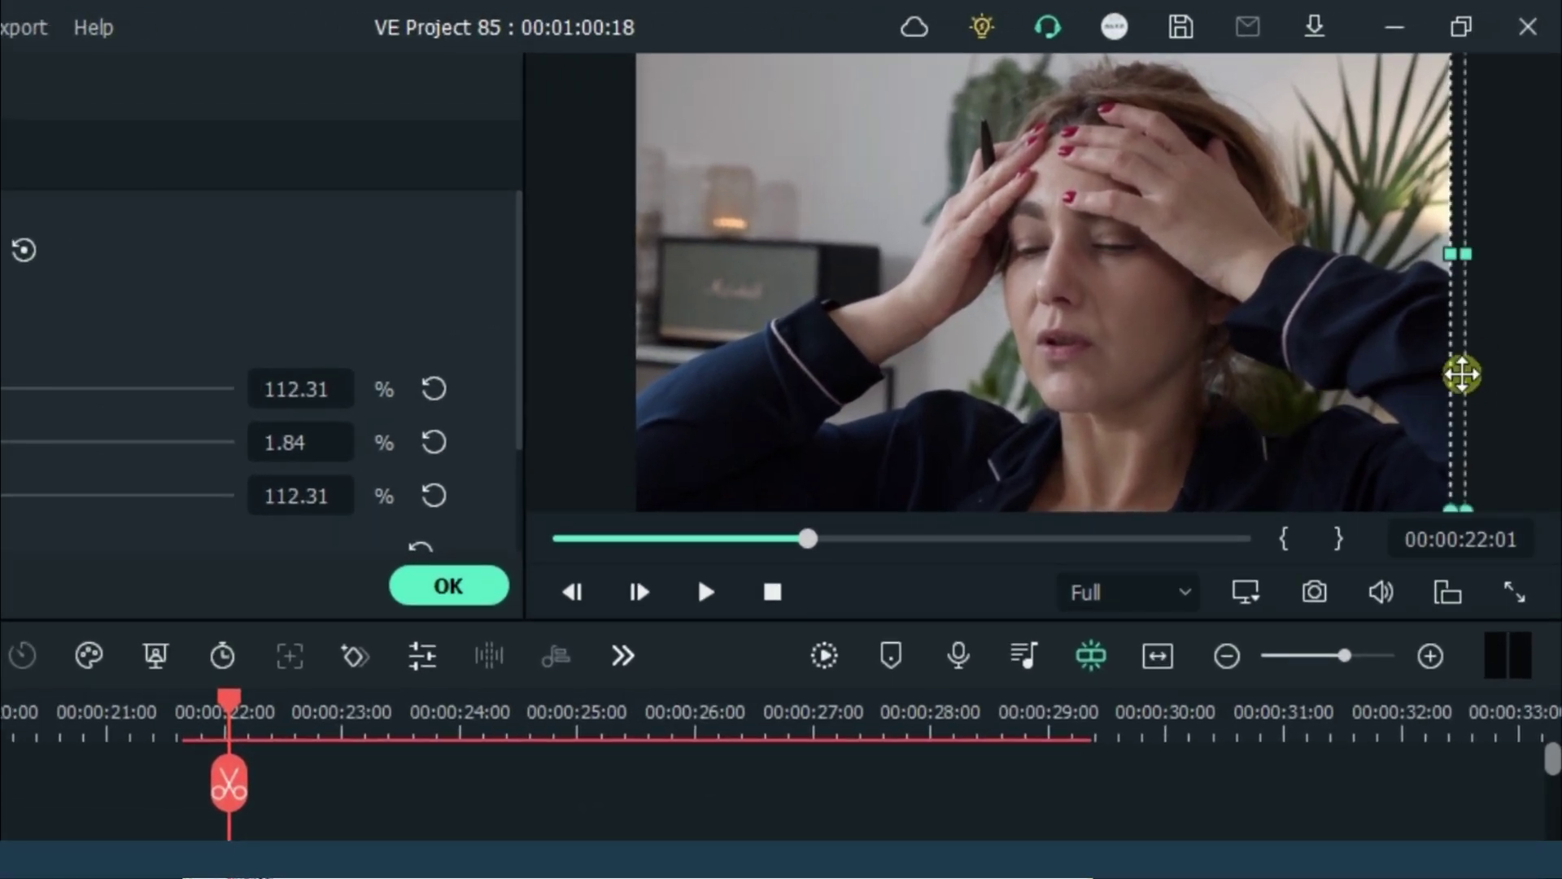
mouse_move(1433, 391)
left_mouse_down()
mouse_move(1197, 429)
mouse_move(1063, 429)
left_mouse_up()
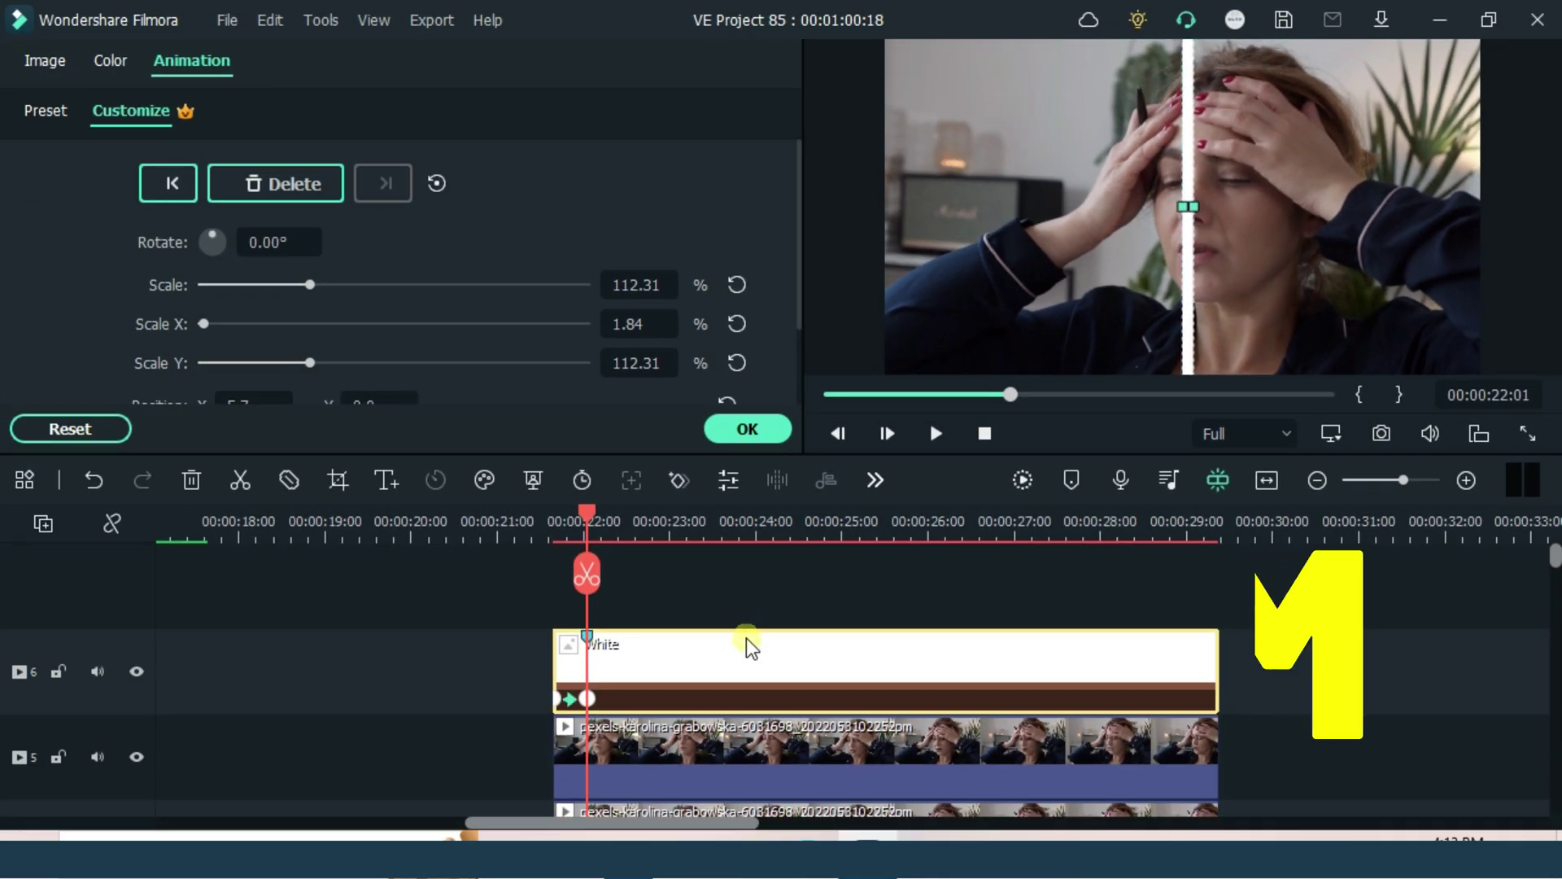
scroll(662, 680, "down", 1)
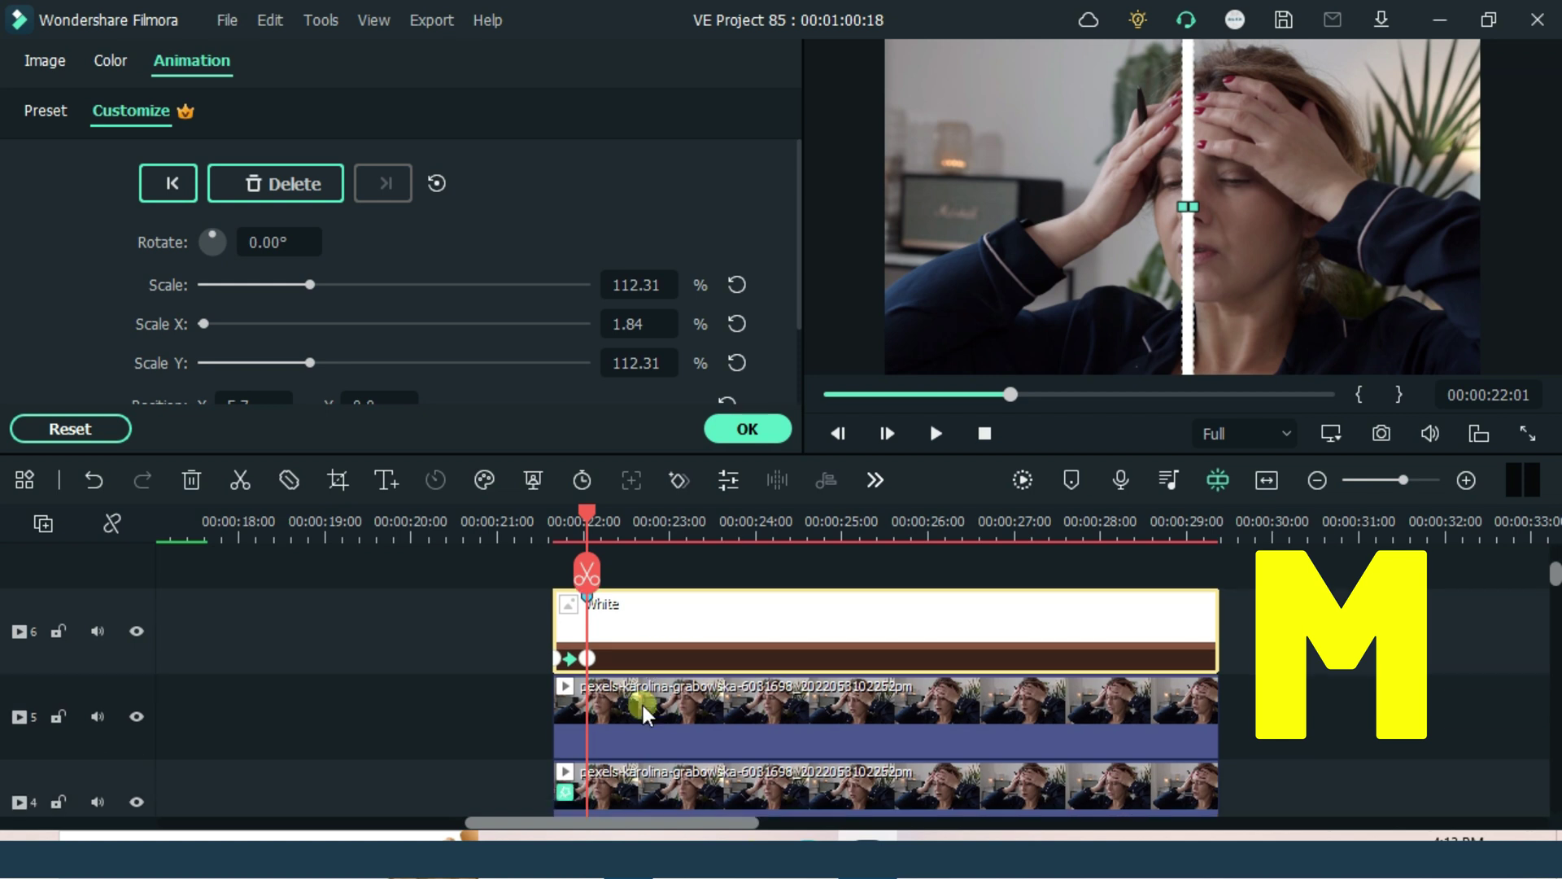
Give the track 5 colour clip a single-line mask slid to the right edge, with a keyframe
left_click(657, 734)
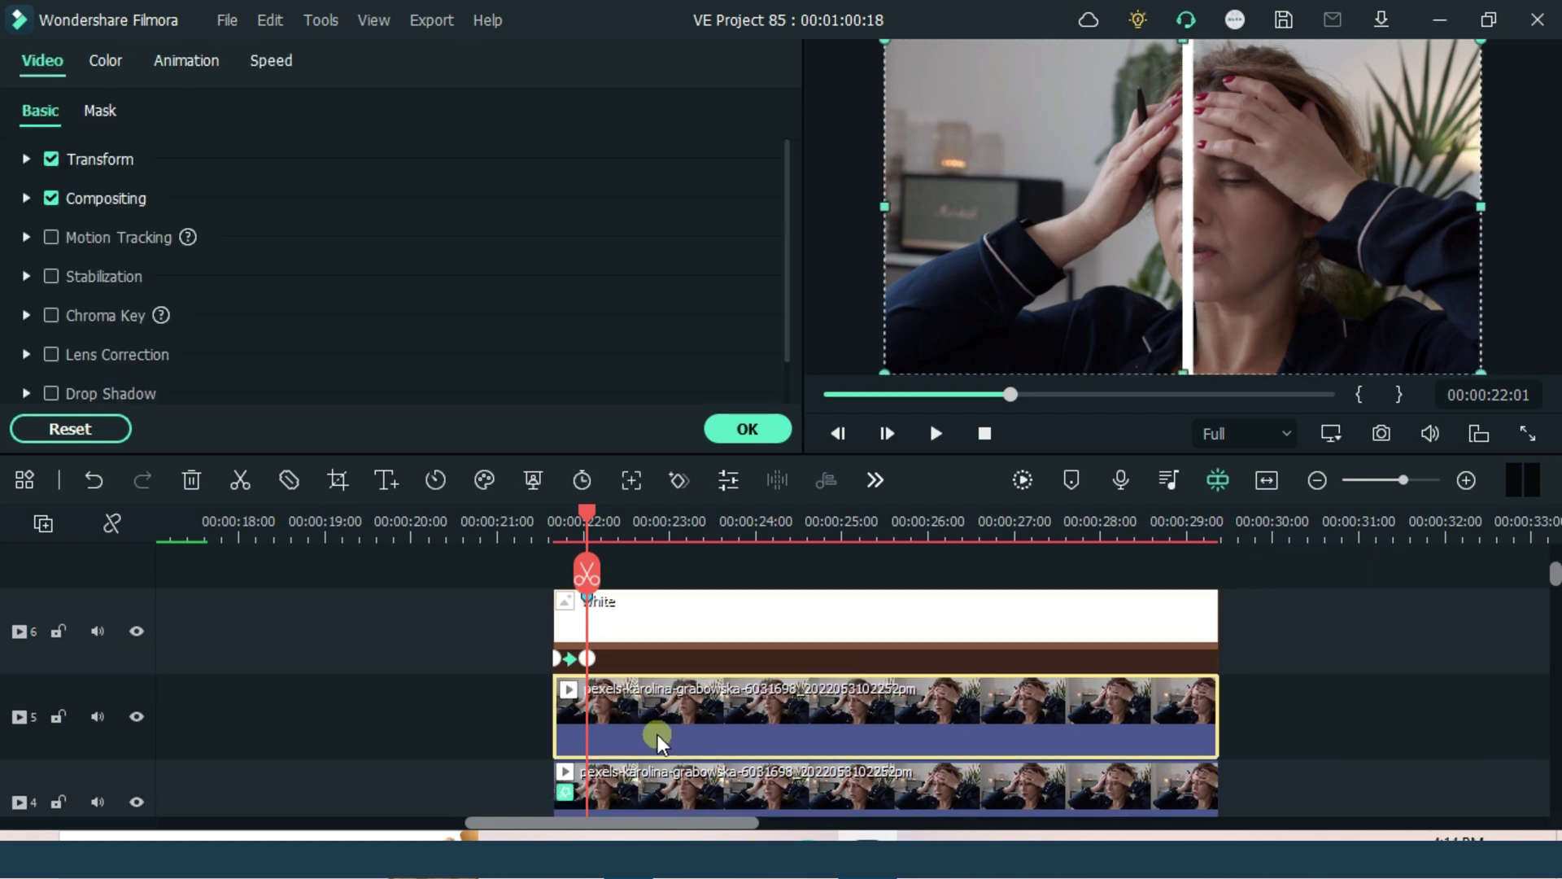
left_click(102, 114)
left_click(289, 348)
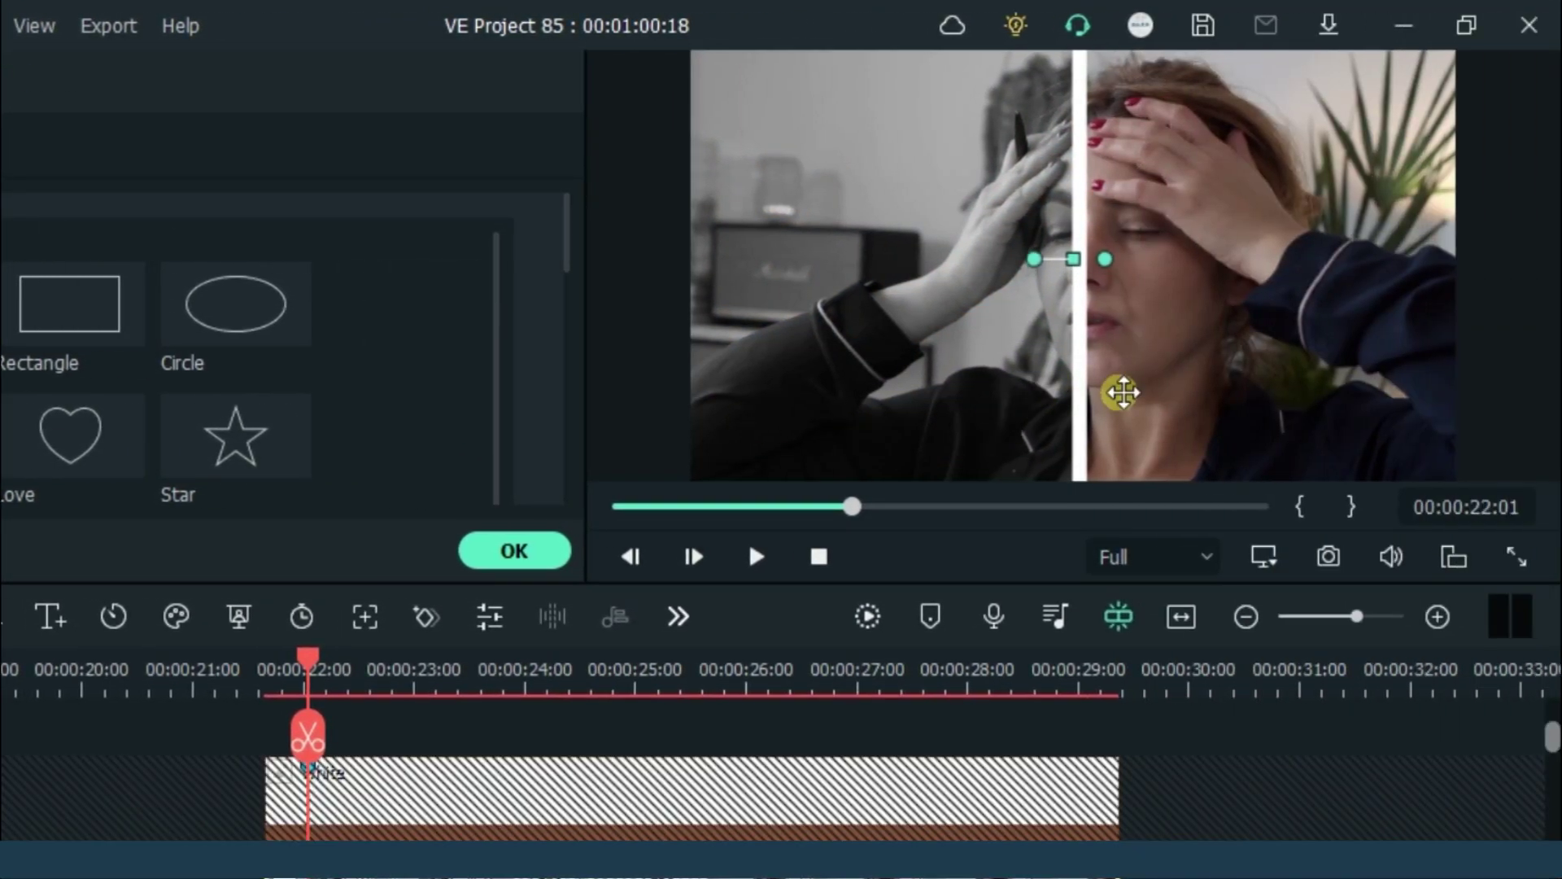
left_click_drag(1122, 392, 1526, 429)
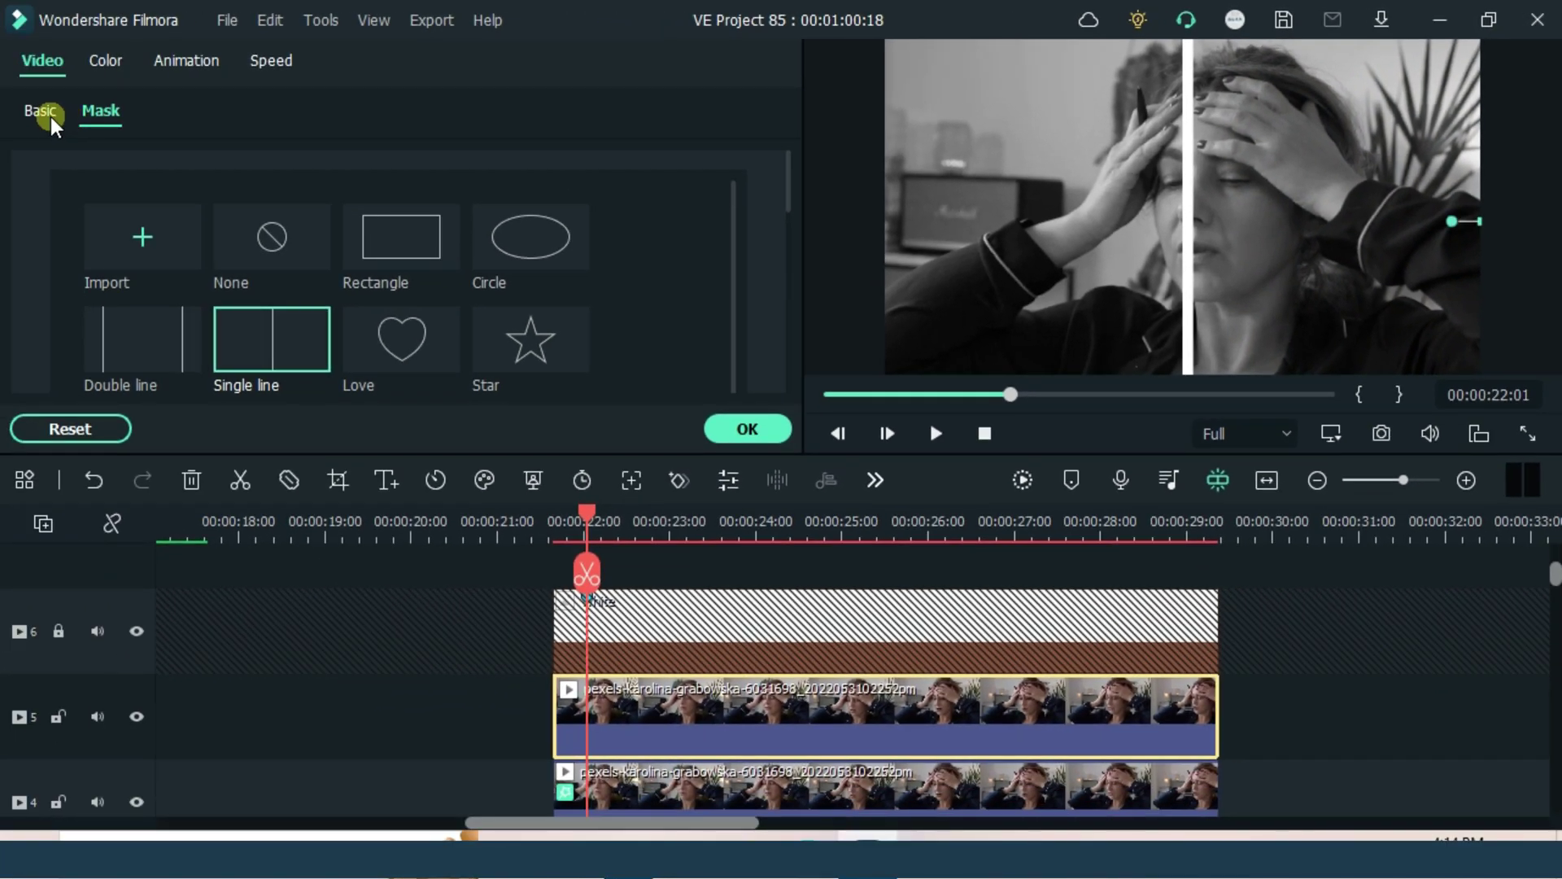
left_click(51, 115)
left_click(101, 111)
scroll(276, 309, "down", 5)
left_click(277, 280)
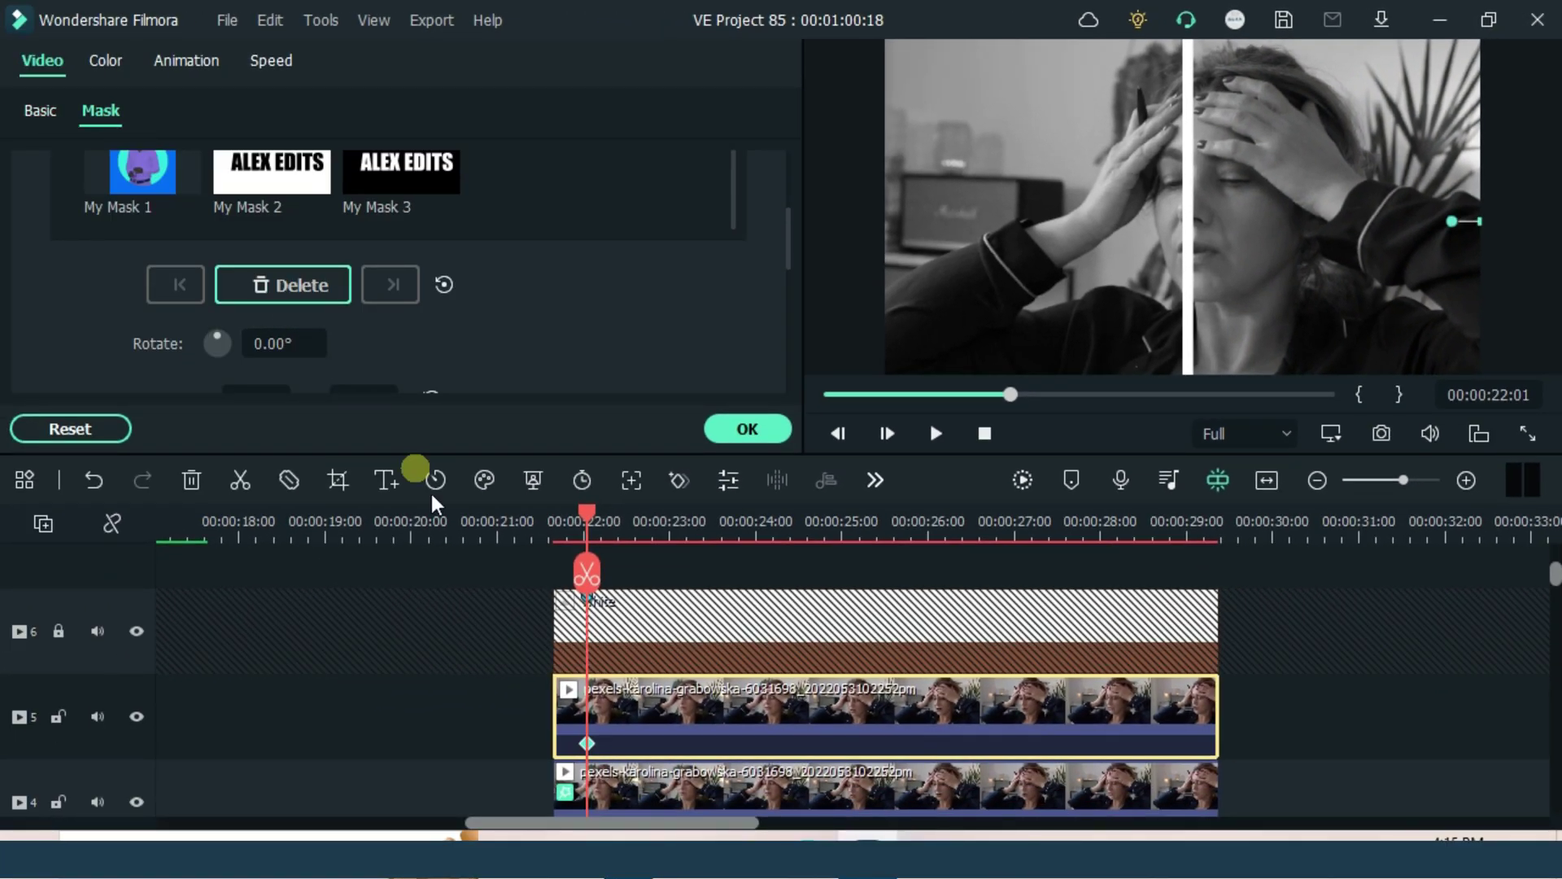
Align the mask split with the centred white line, confirm, and start a preview render
left_click(553, 741)
left_click_drag(575, 569, 587, 569)
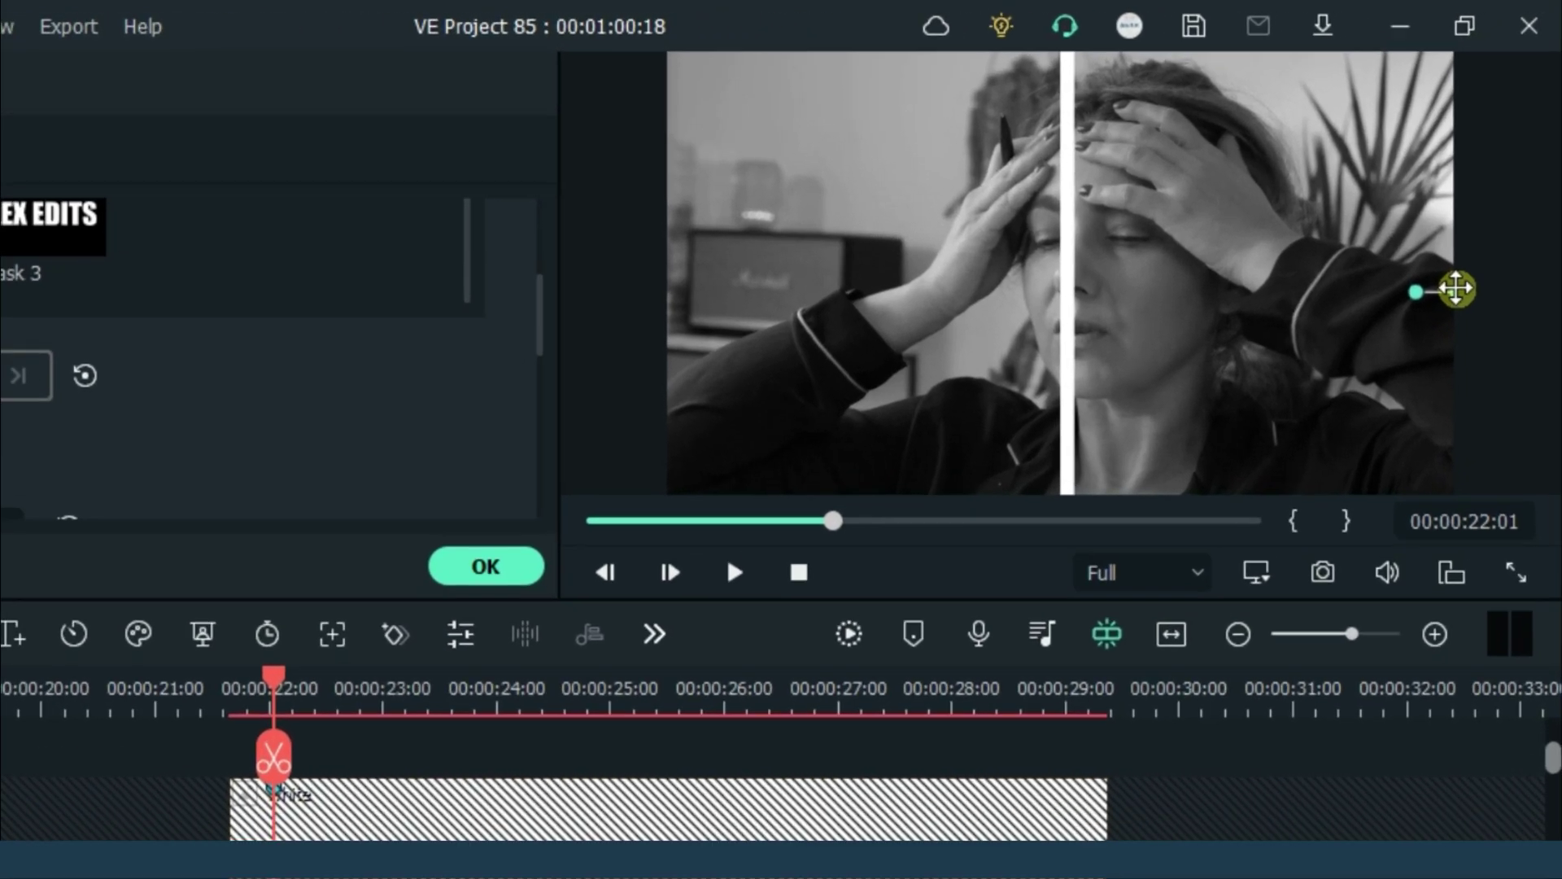
left_click_drag(1486, 236, 1376, 240)
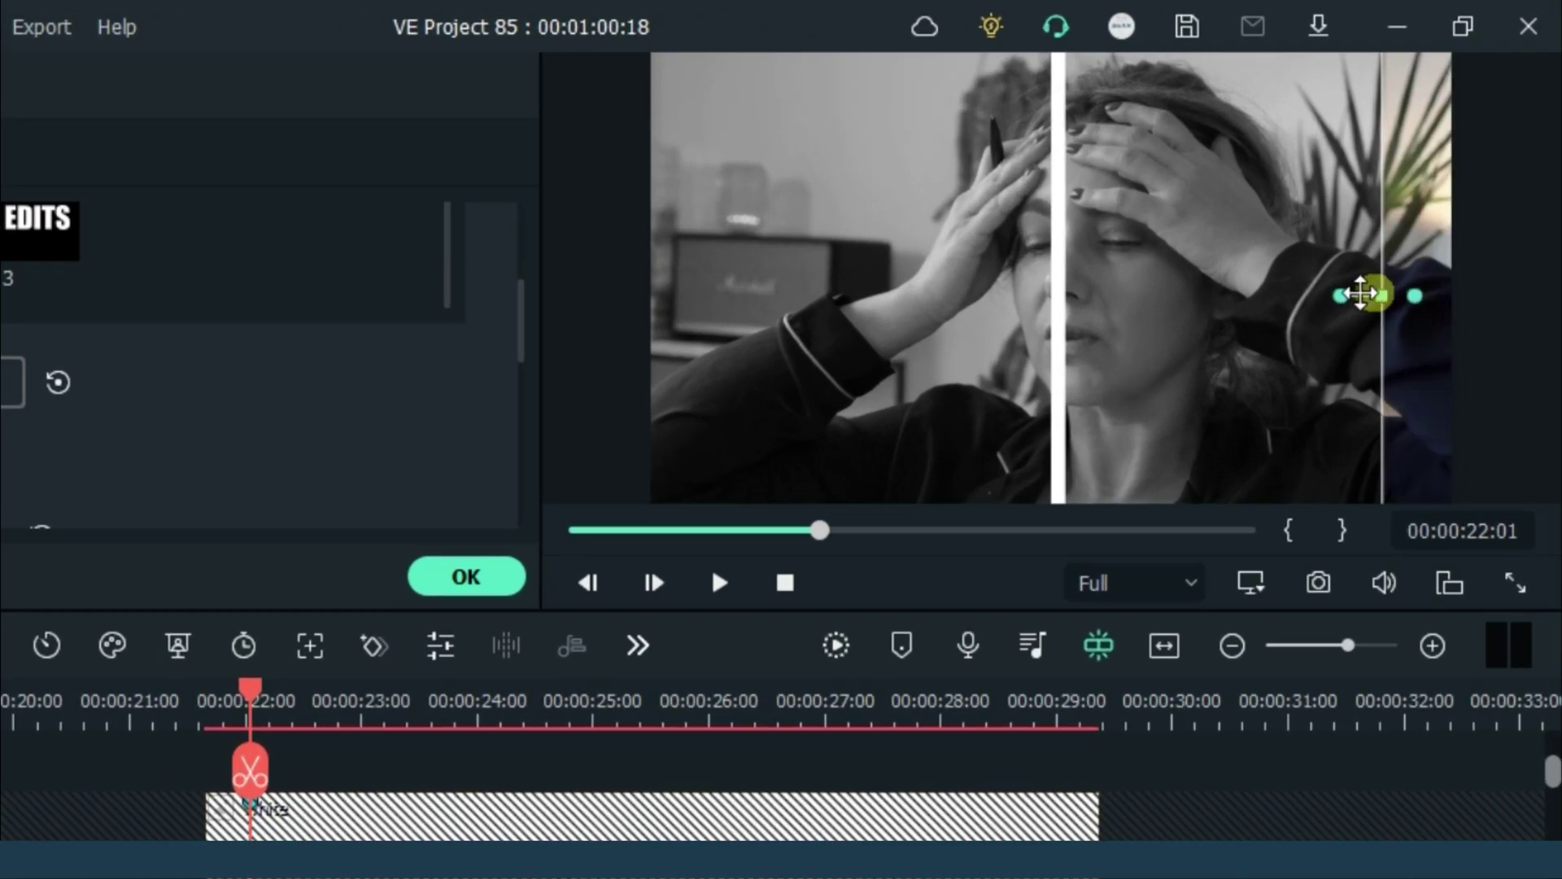
mouse_move(1322, 312)
left_mouse_down()
mouse_move(1174, 341)
mouse_move(1056, 423)
left_mouse_up()
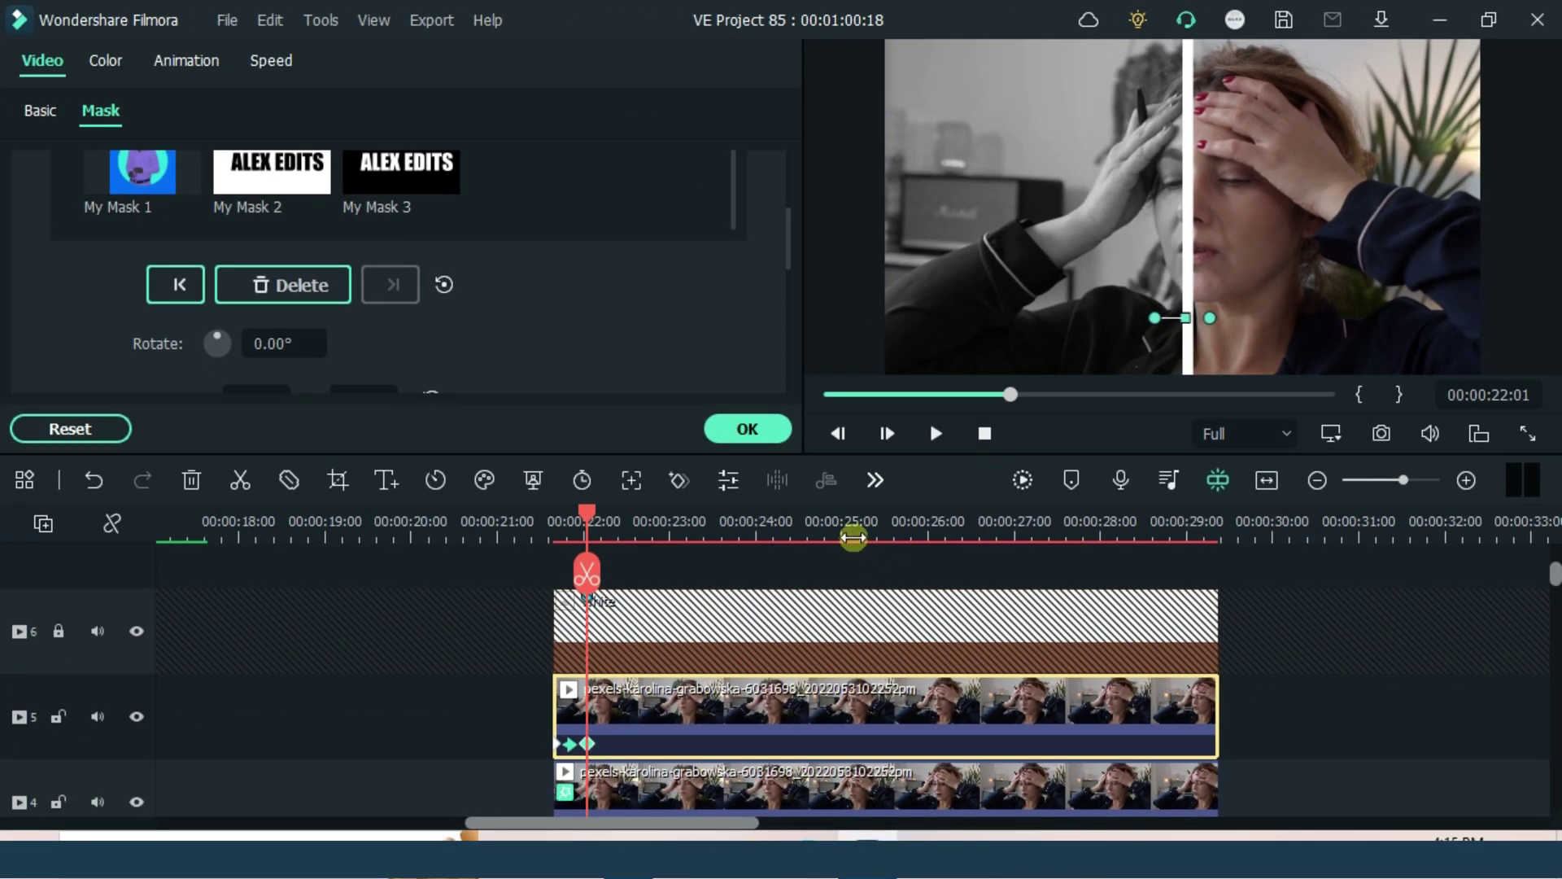
left_click(743, 428)
left_click(1035, 482)
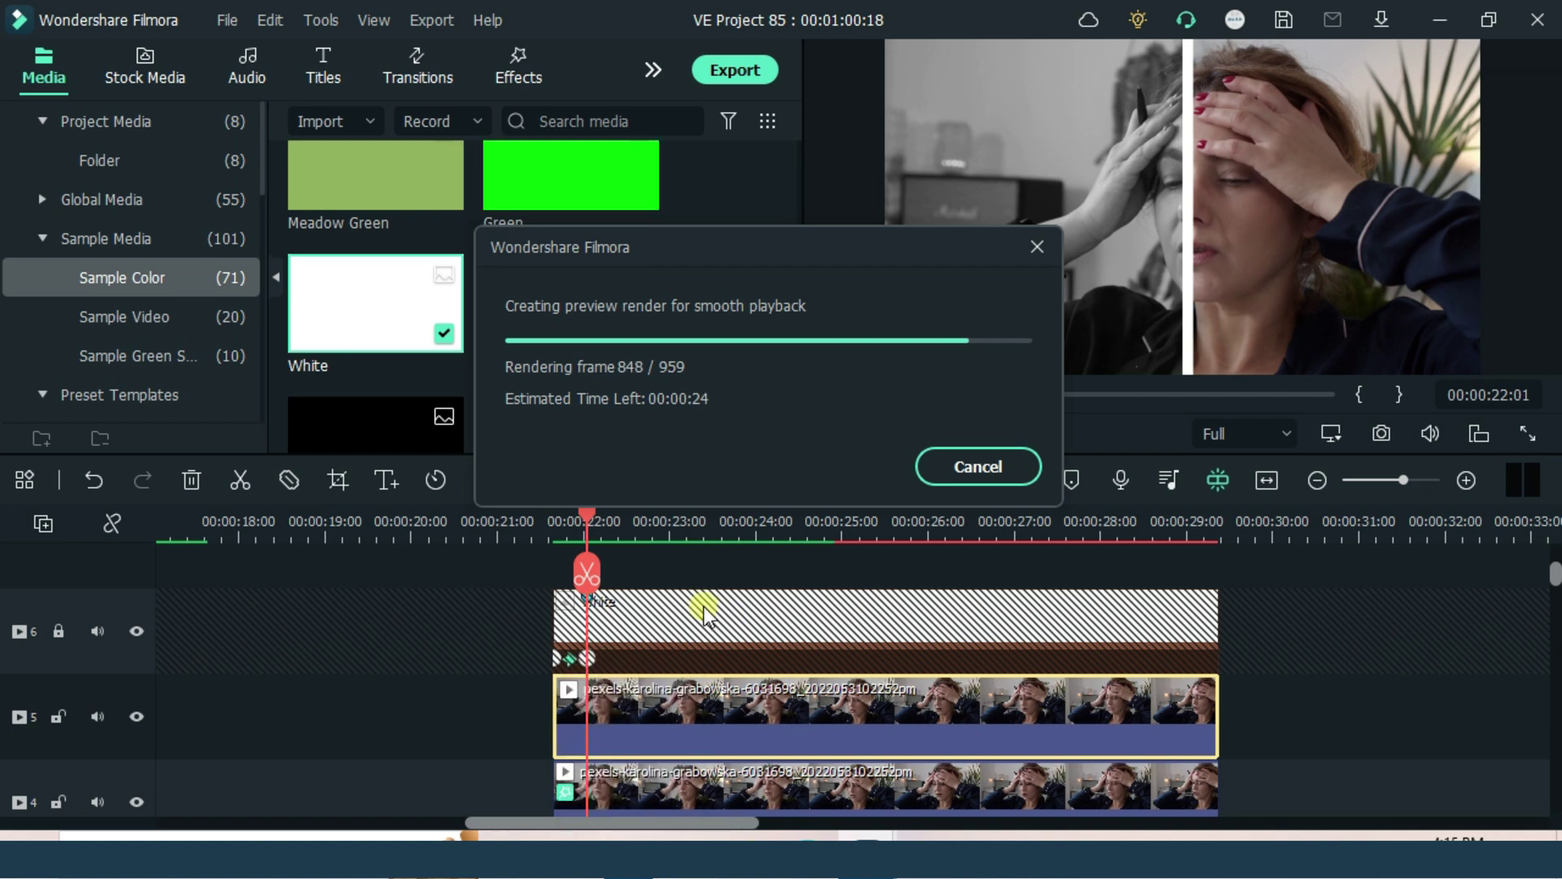
Cancel the preview render and move the playhead to 00:00:21:02
key("Escape")
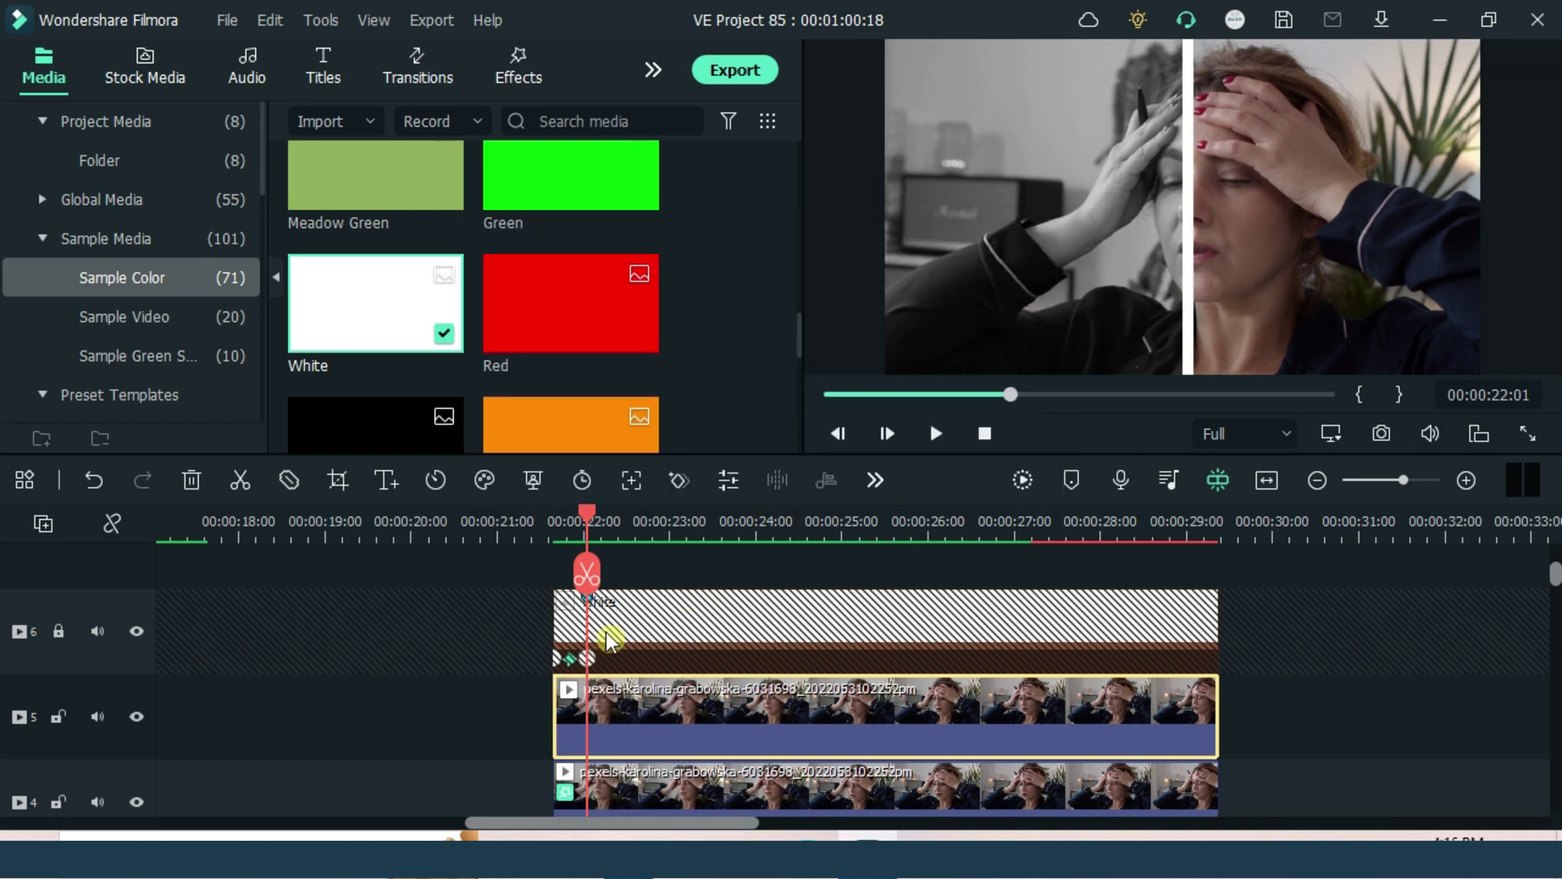
left_click(504, 525)
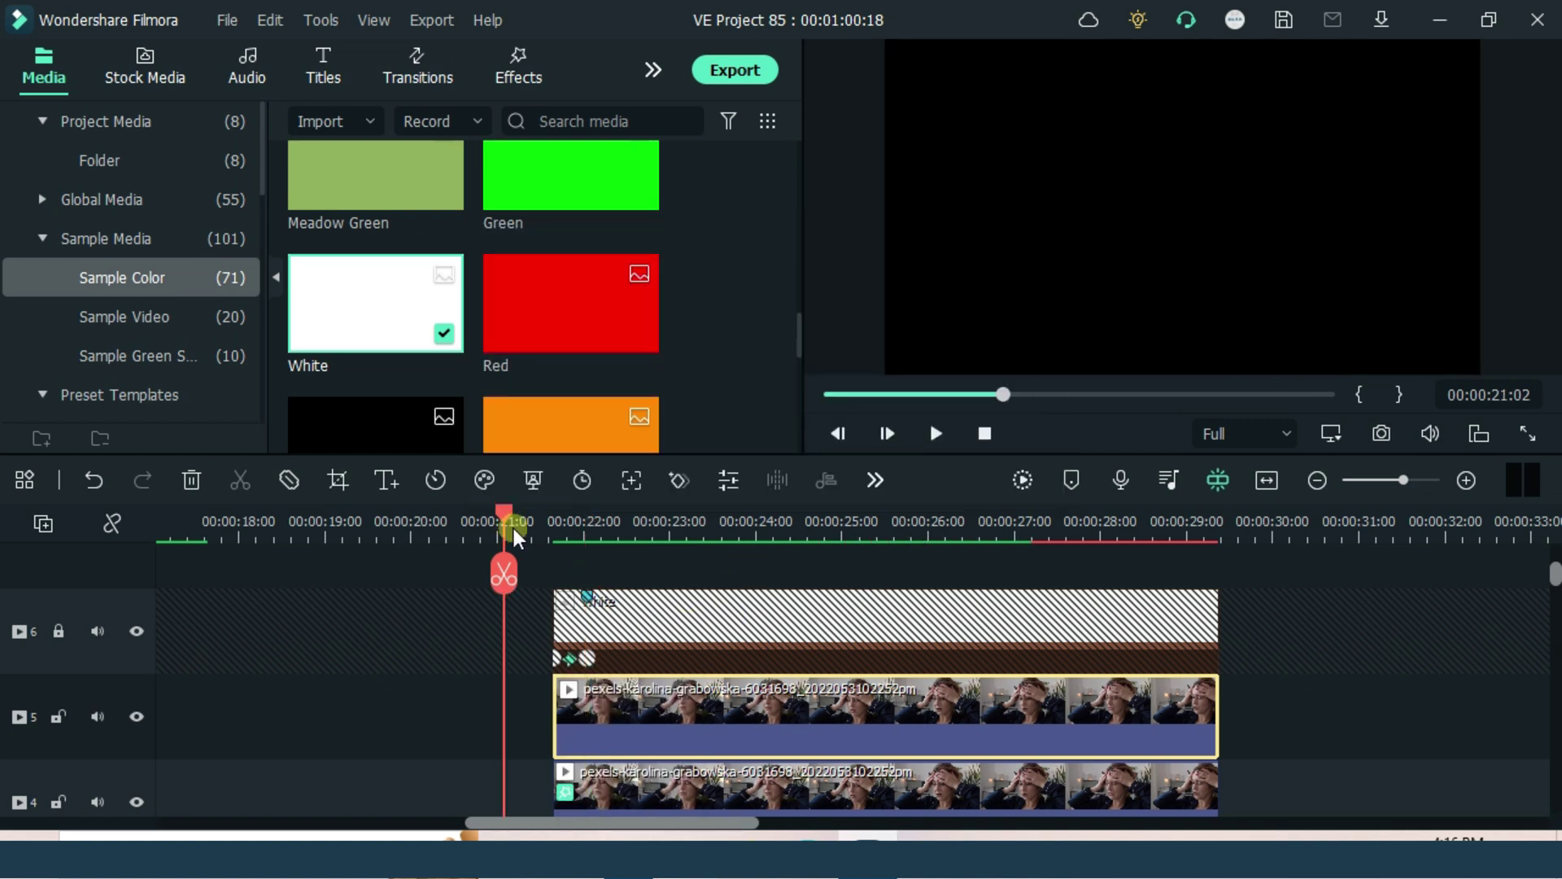